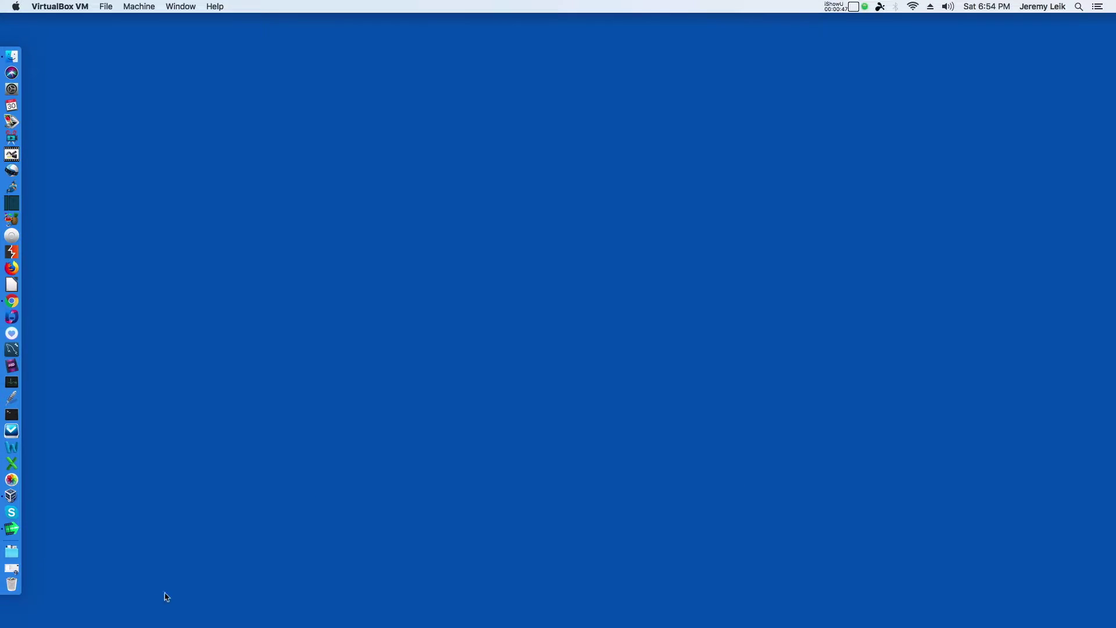
Step: Review the Rockstor VM's memory, boot order and storage (ISO on IDE, 8 GB VDI on SATA) unchanged
{"action": "left_click", "coordinate": [12, 574]}
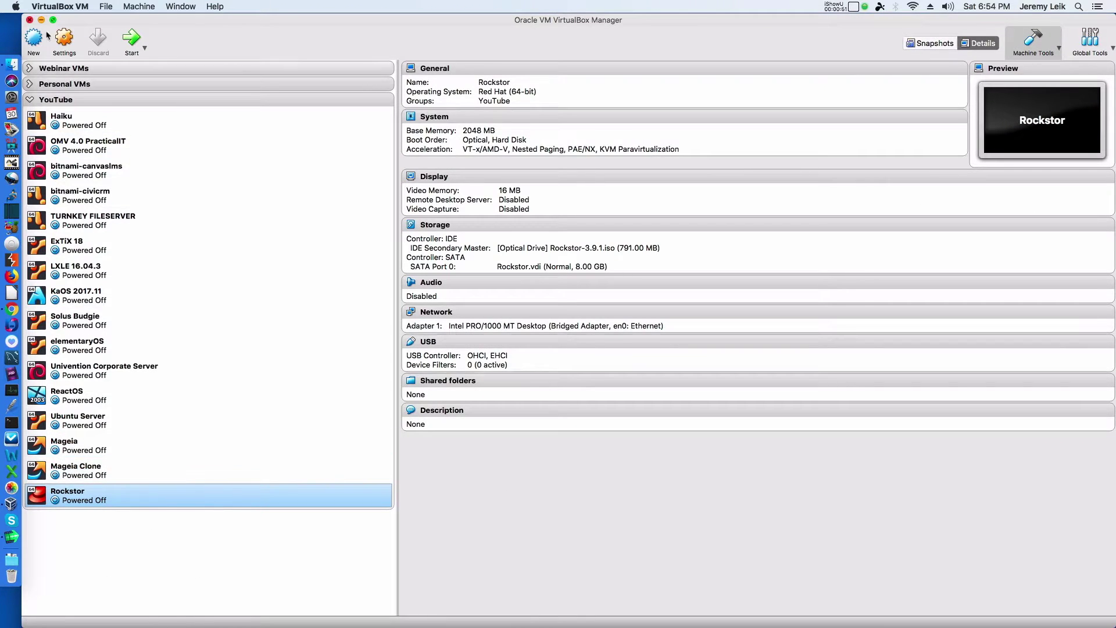
{"action": "left_click", "coordinate": [64, 40]}
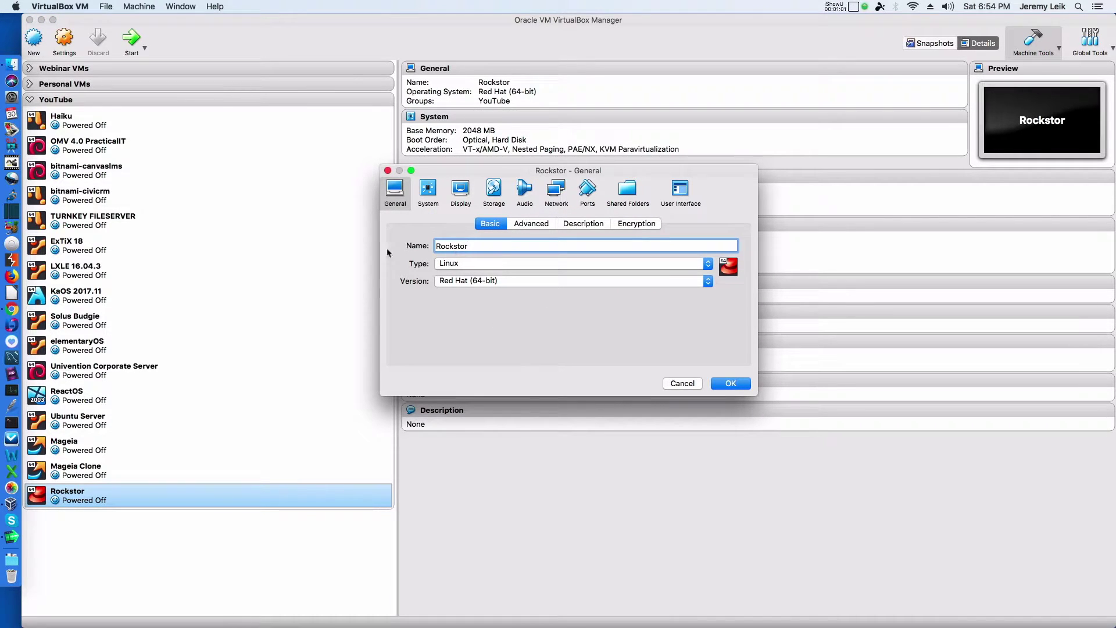
{"action": "left_click", "coordinate": [427, 195]}
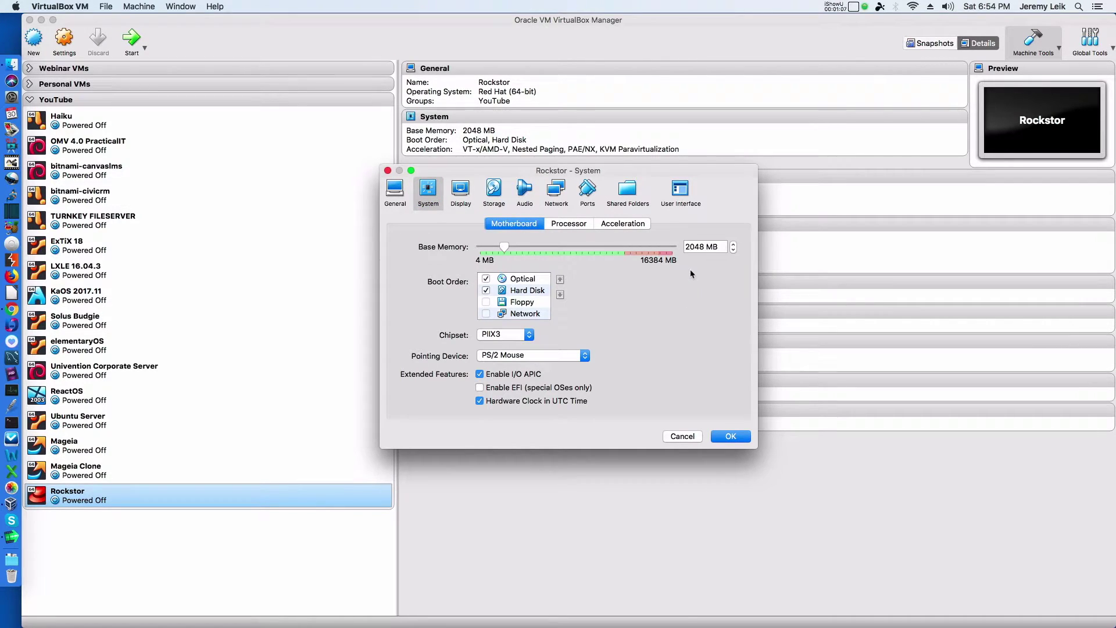
{"action": "left_click", "coordinate": [493, 192]}
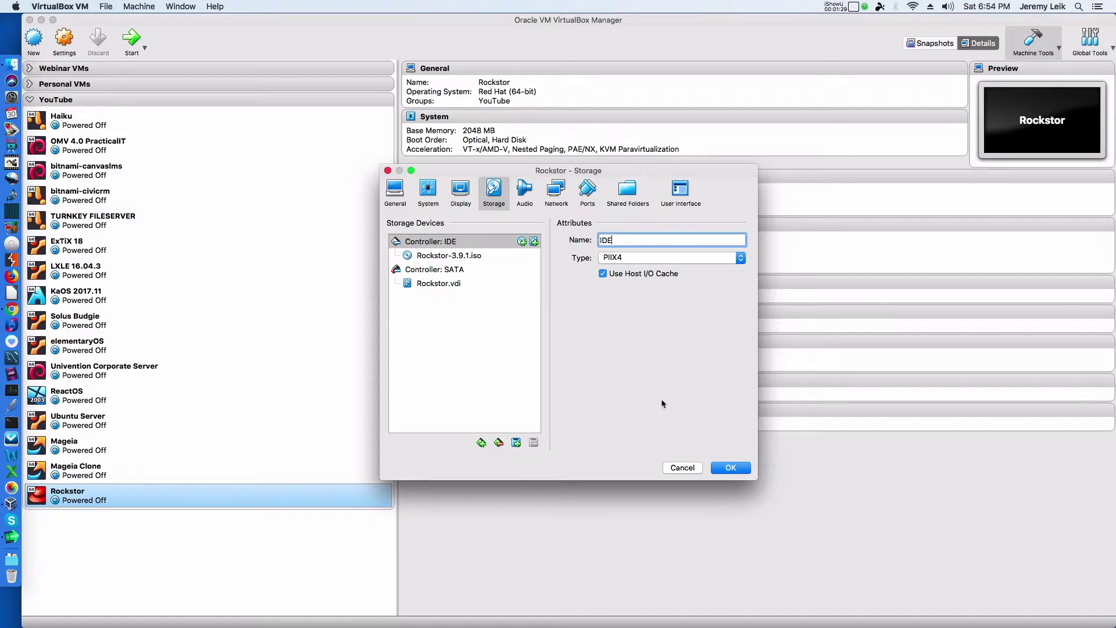
{"action": "left_click", "coordinate": [735, 468]}
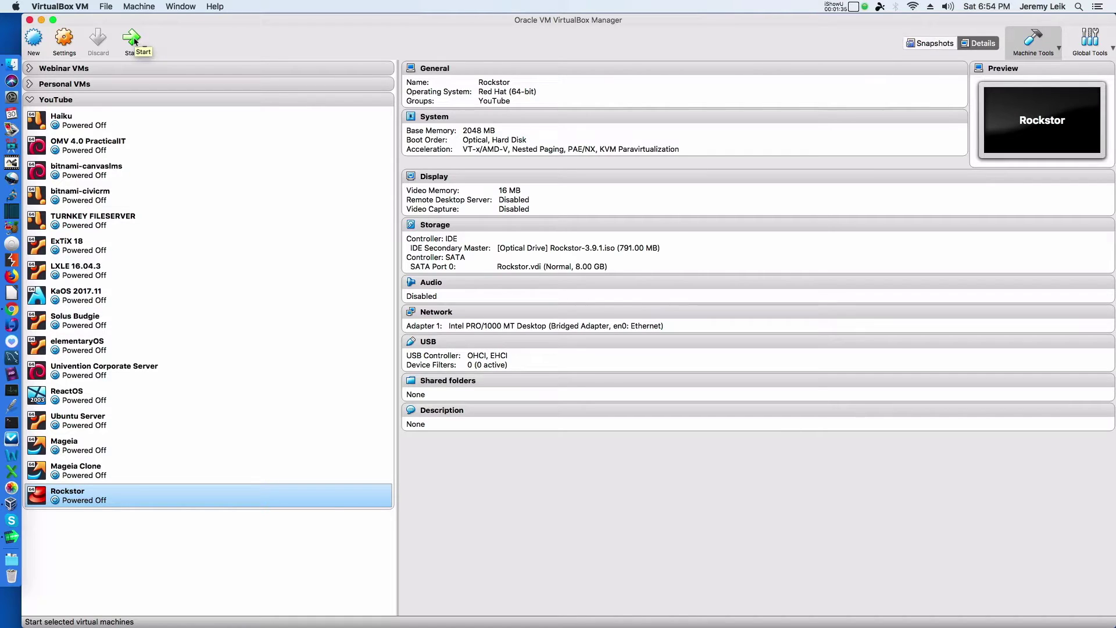
Step: Start the Rockstor VM in a maximized window and boot the Install Rockstor entry
{"action": "left_click", "coordinate": [134, 41]}
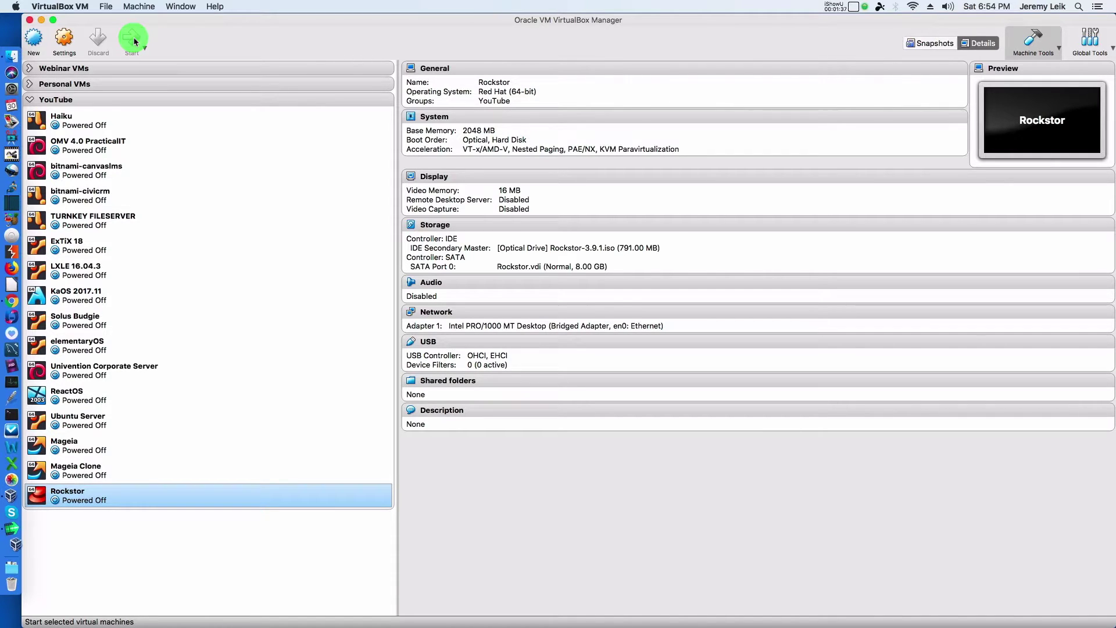
{"action": "left_click", "coordinate": [41, 20]}
{"action": "double_click", "coordinate": [540, 170]}
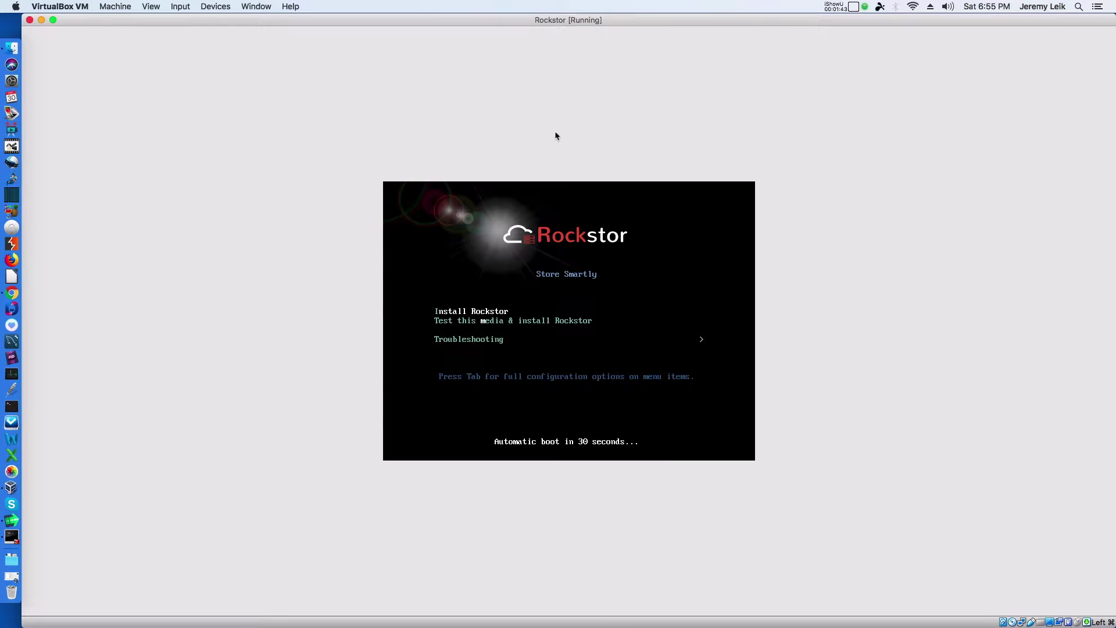
{"action": "key", "text": "Return"}
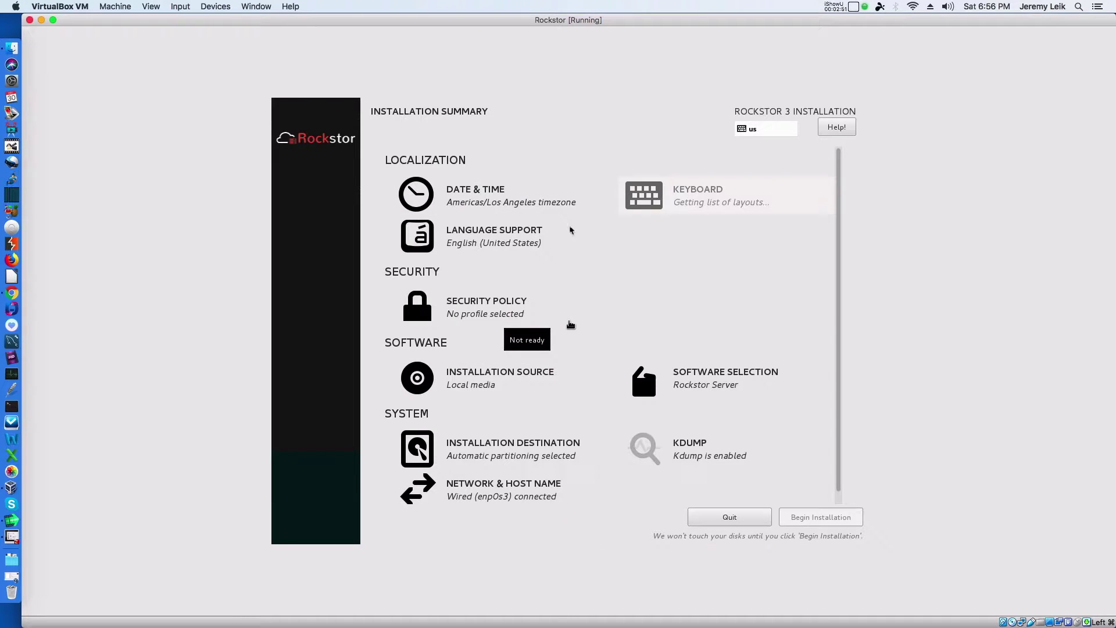
Step: Begin installation and set a confirmed root password, accepting the weak-password warning
{"action": "left_click", "coordinate": [459, 199]}
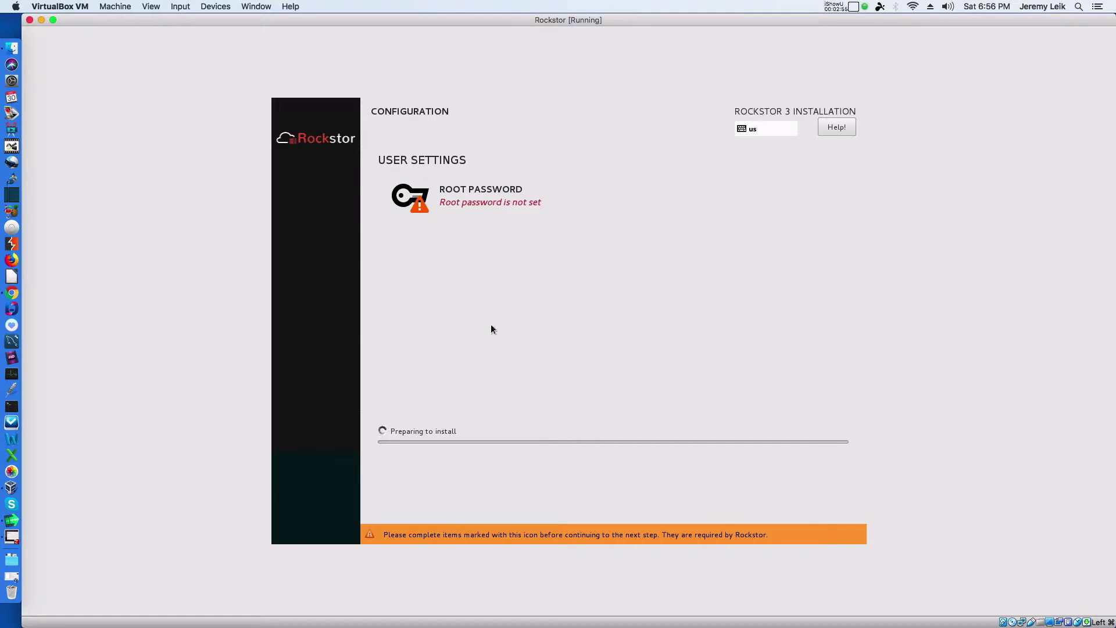
{"action": "left_click", "coordinate": [478, 194]}
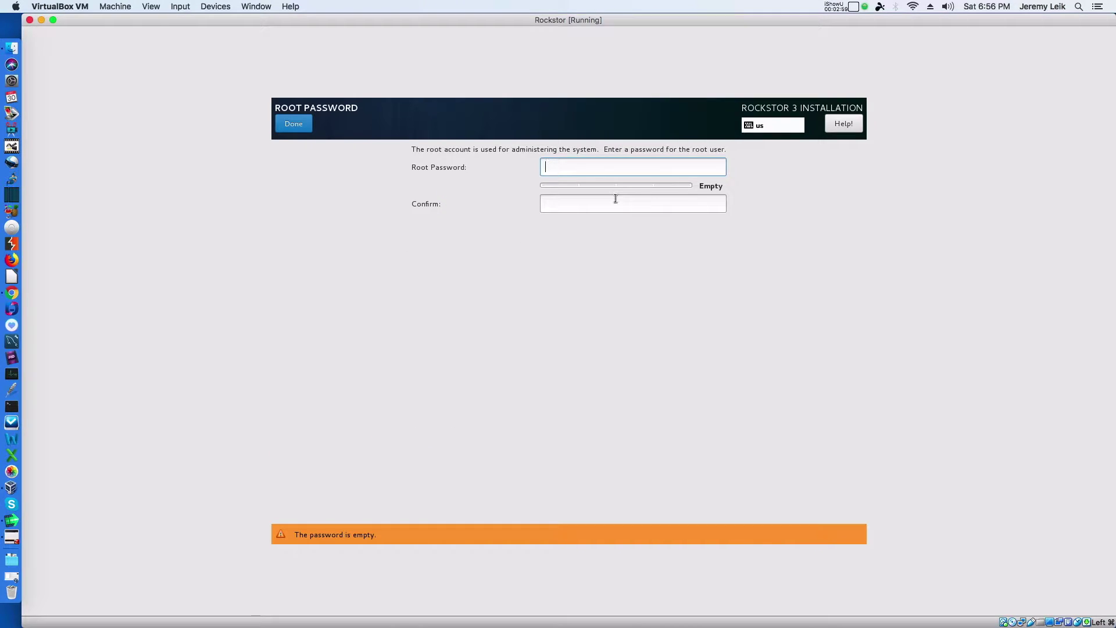
{"action": "type", "text": "•••••••••"}
{"action": "key", "text": "Tab"}
{"action": "type", "text": "•••••••••"}
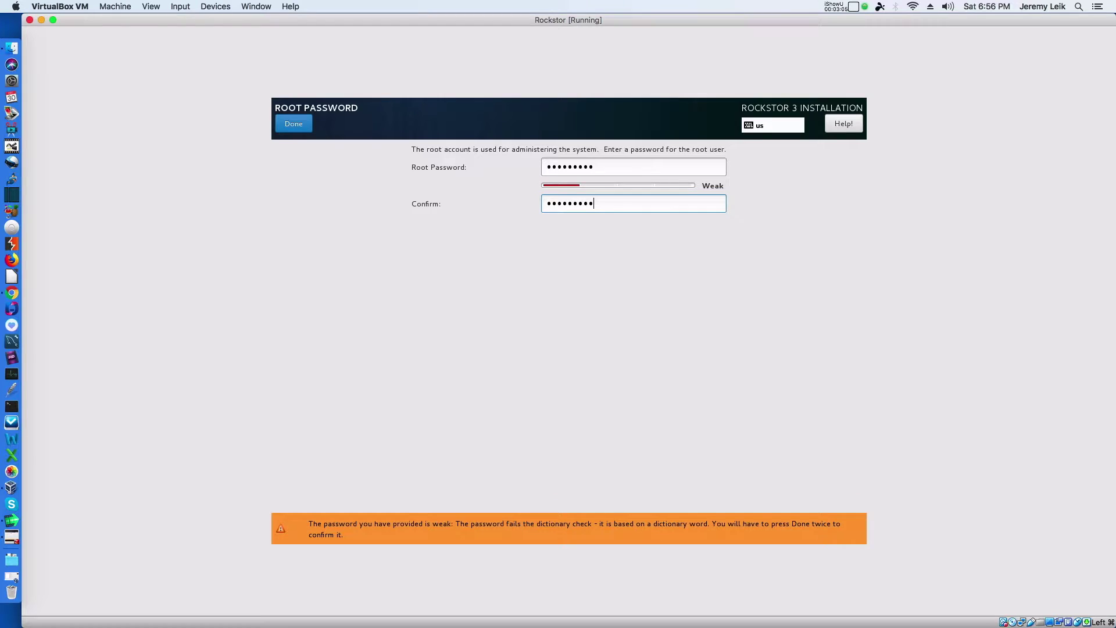
{"action": "left_click", "coordinate": [293, 125]}
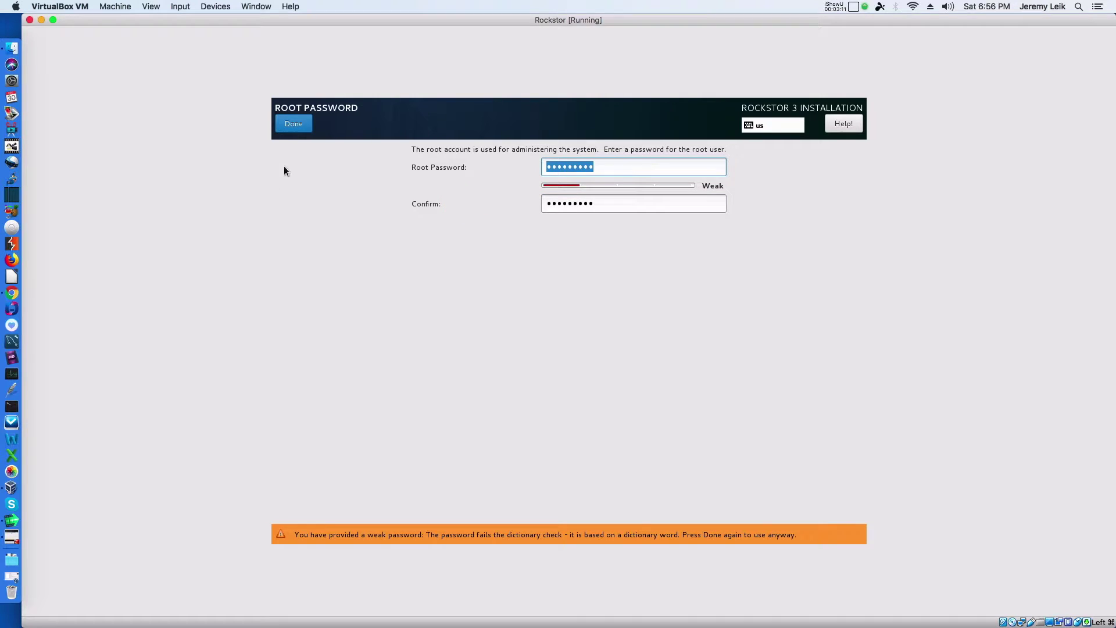
{"action": "left_click", "coordinate": [293, 125]}
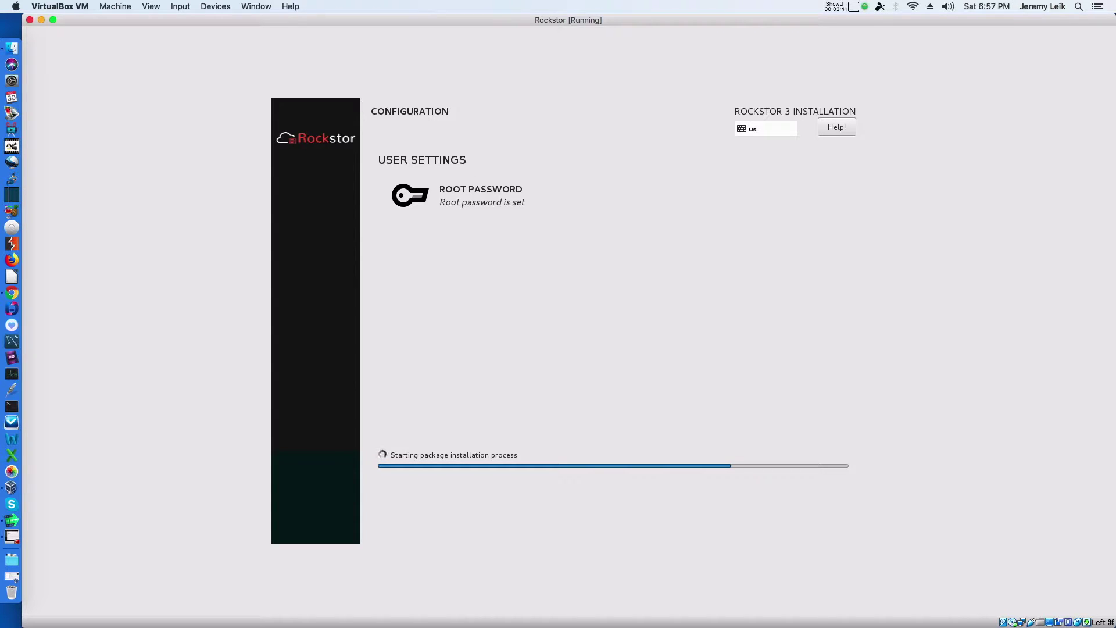
Step: Let the installer finish installing packages and move into post-installation setup
{"action": "left_click", "coordinate": [668, 277]}
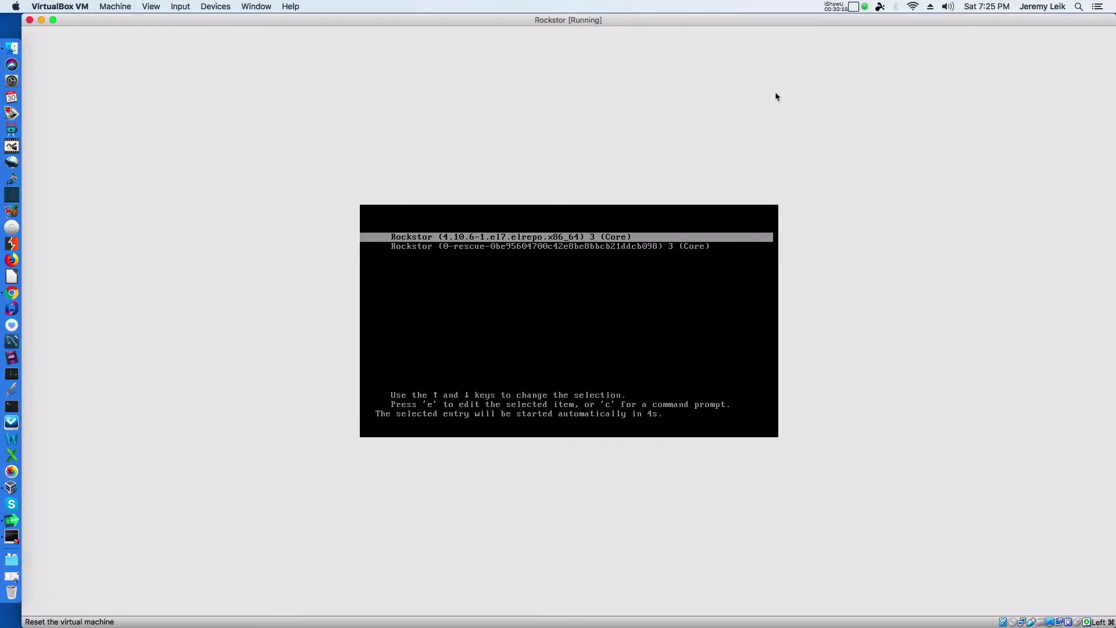
Step: Boot the installed Rockstor 3 (Core) system from the GRUB menu to its login prompt
{"action": "key", "text": "Return"}
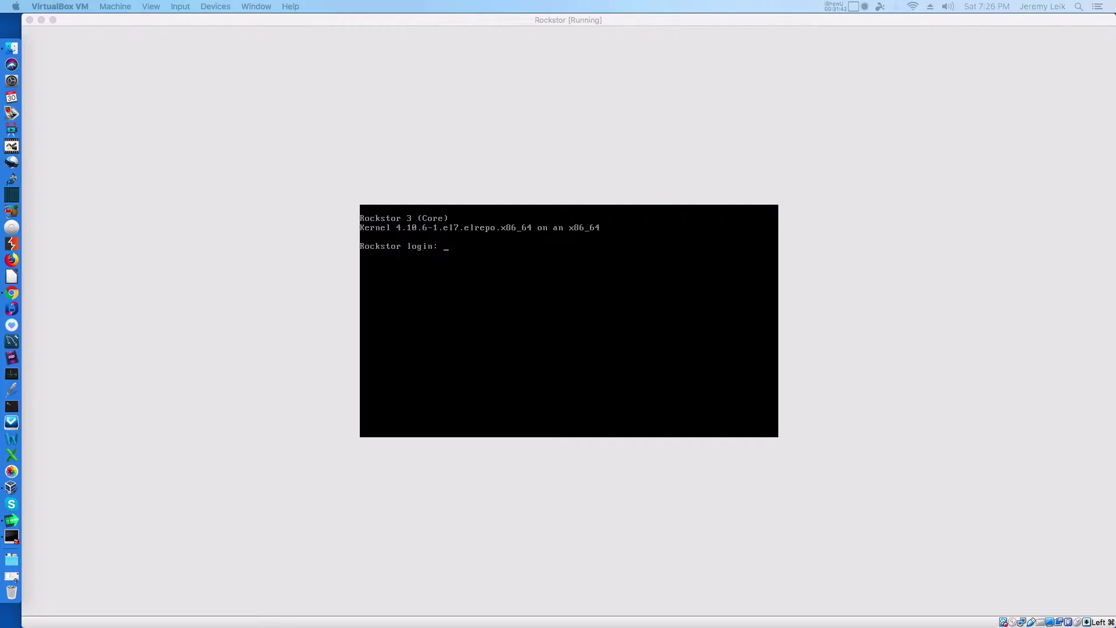
Step: Log in to the Rockstor VM console as root
{"action": "left_click", "coordinate": [560, 319]}
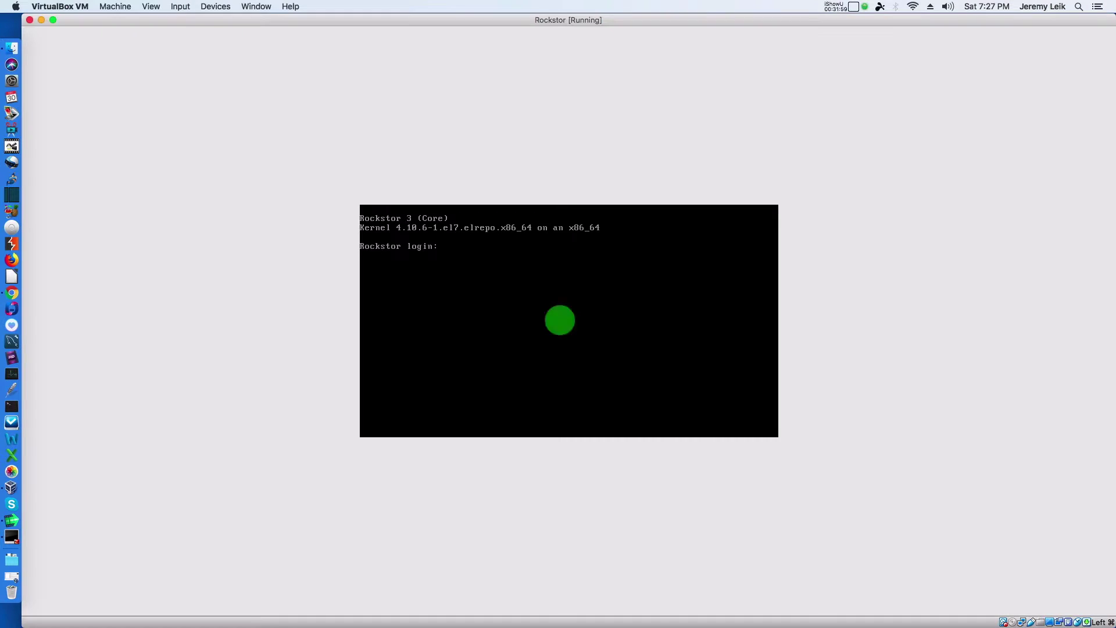
{"action": "type", "text": "root"}
{"action": "key", "text": "Return"}
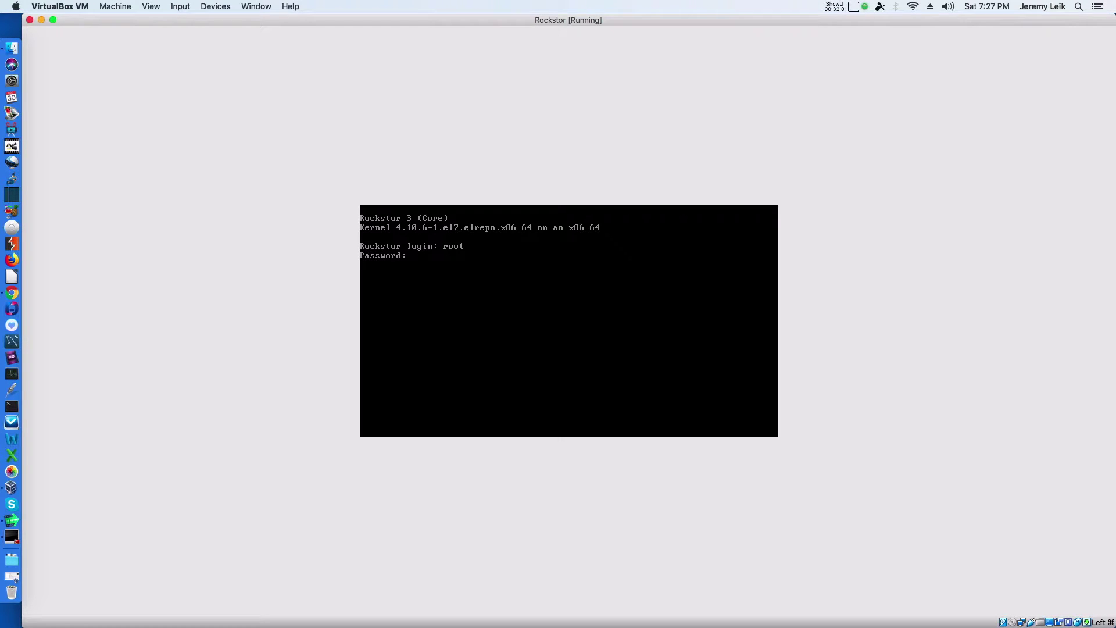
{"action": "key", "text": "Return"}
Step: Find the VM's IP address with ifconfig and ip addr show, revealing 172.16.74.83
{"action": "type", "text": "ifconfig"}
{"action": "key", "text": "Return"}
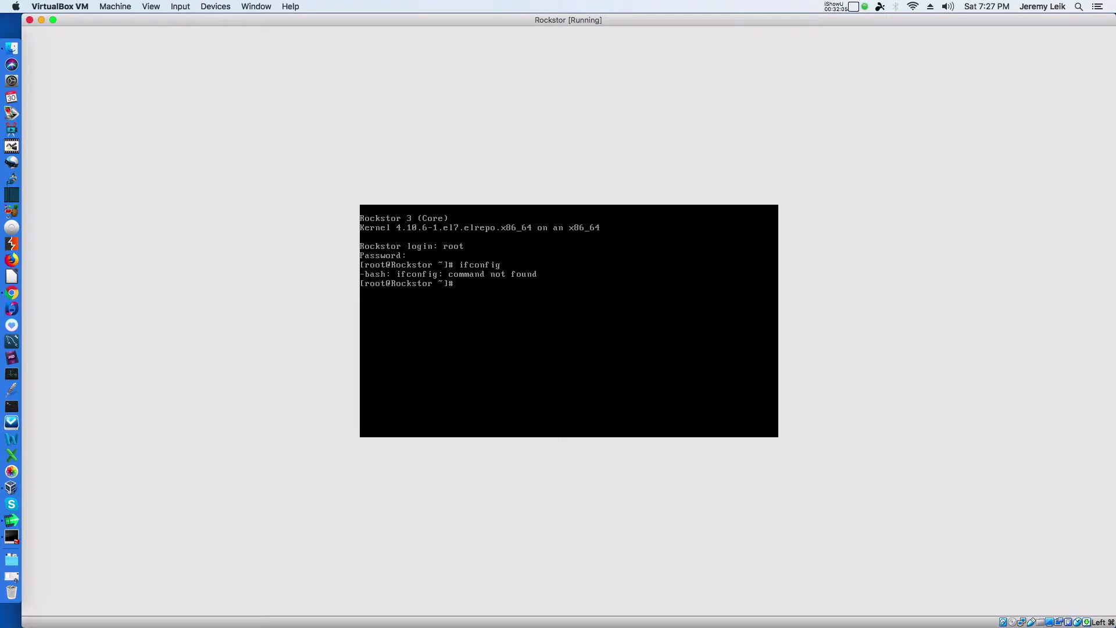
{"action": "type", "text": "sudo if"}
{"action": "key", "text": "BackSpace"}
{"action": "key", "text": "BackSpace"}
{"action": "key", "text": "BackSpace"}
{"action": "key", "text": "BackSpace"}
{"action": "type", "text": "ip show addr"}
{"action": "key", "text": "Return"}
{"action": "type", "text": "ip addr show"}
{"action": "key", "text": "Return"}
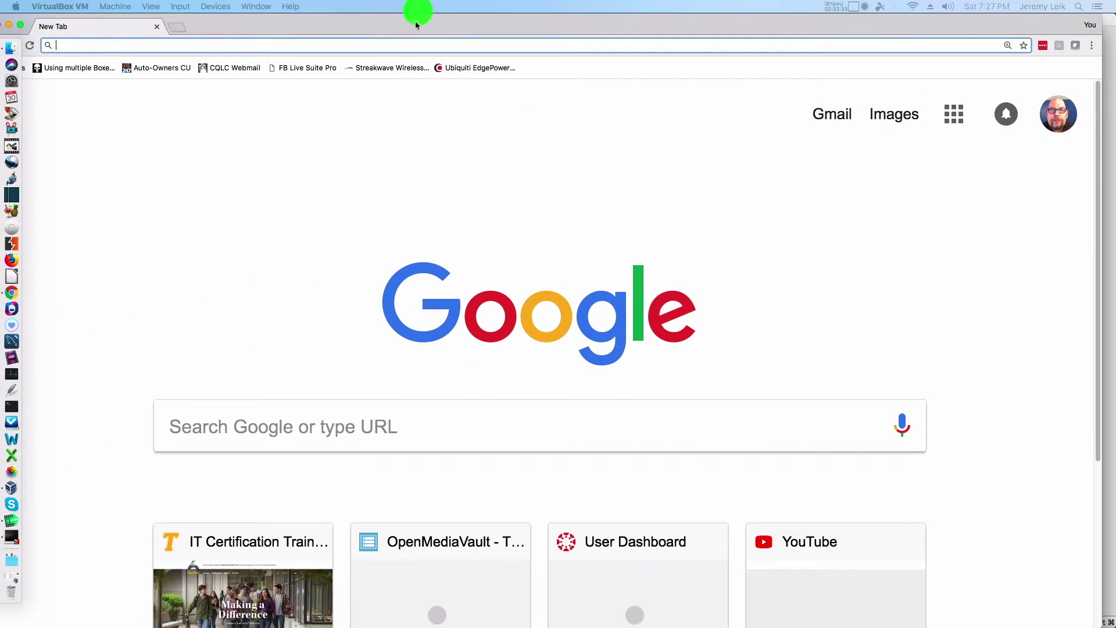
Step: Load 172.16.74.83 in a maximized browser window, where the plain connection is refused
{"action": "type", "text": "172"}
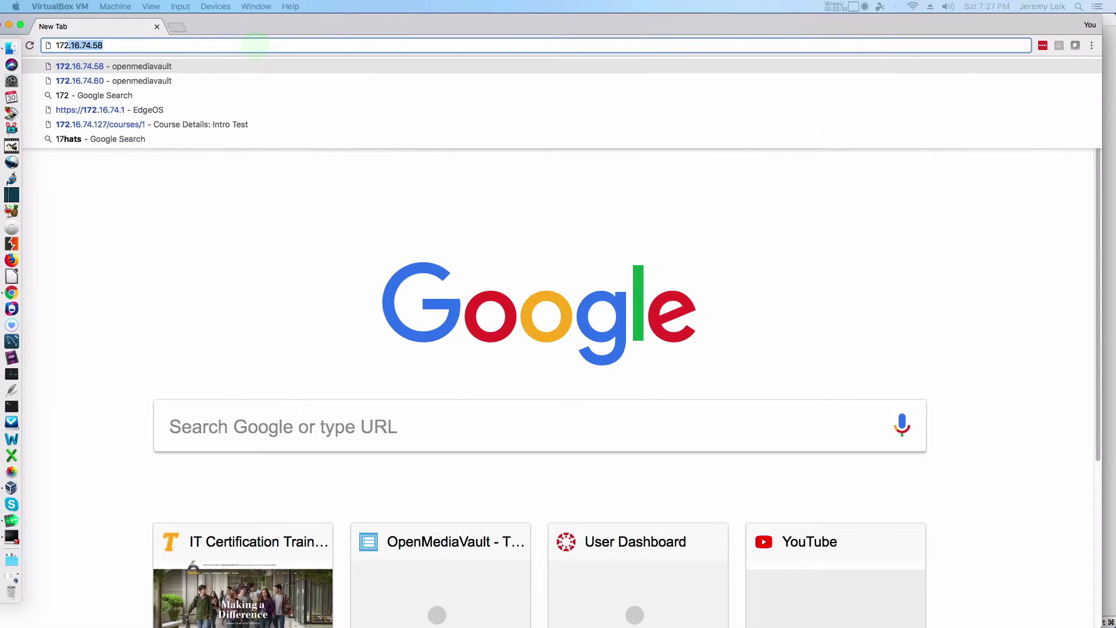
{"action": "type", "text": ".16.74"}
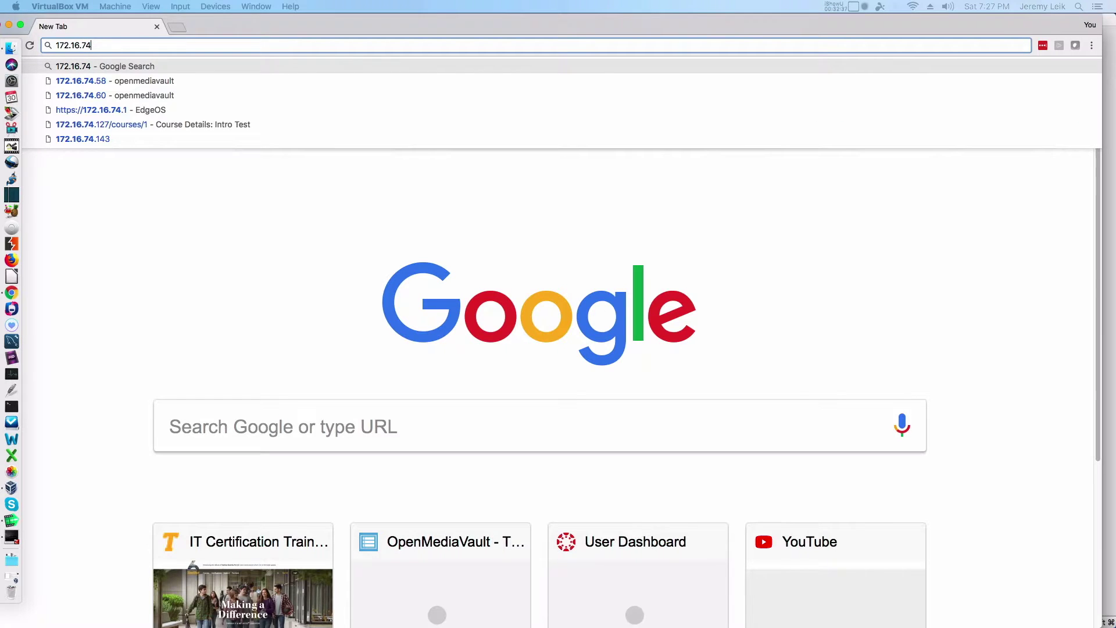
{"action": "type", "text": ".8"}
{"action": "key", "text": "BackSpace"}
{"action": "type", "text": "83"}
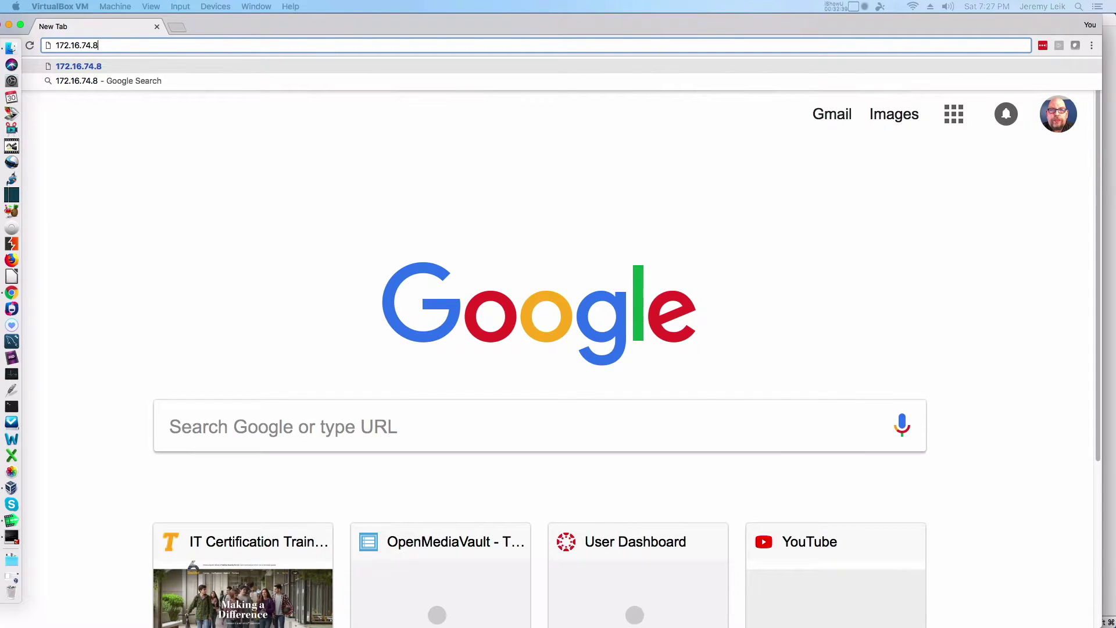
{"action": "key", "text": "Return"}
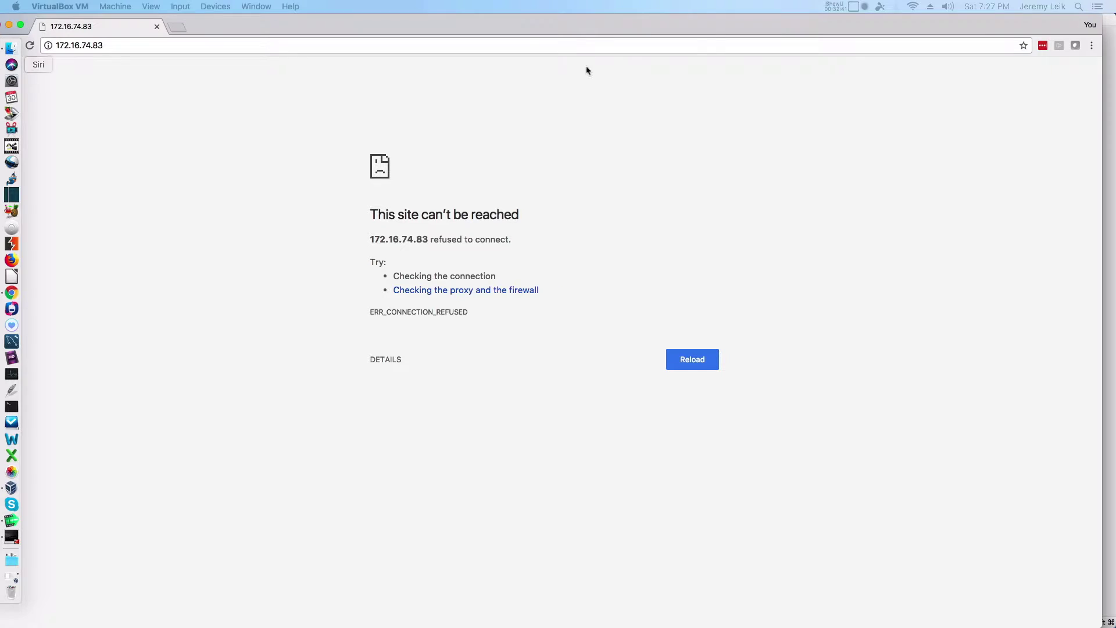
{"action": "double_click", "coordinate": [690, 20]}
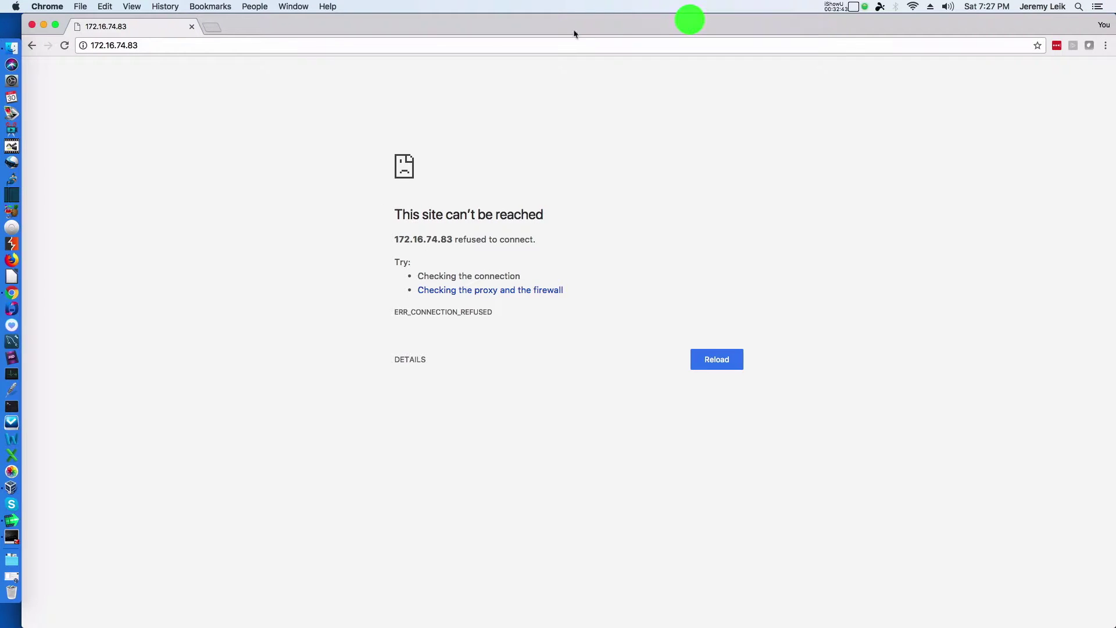
{"action": "left_click", "coordinate": [347, 48]}
{"action": "key", "text": "Return"}
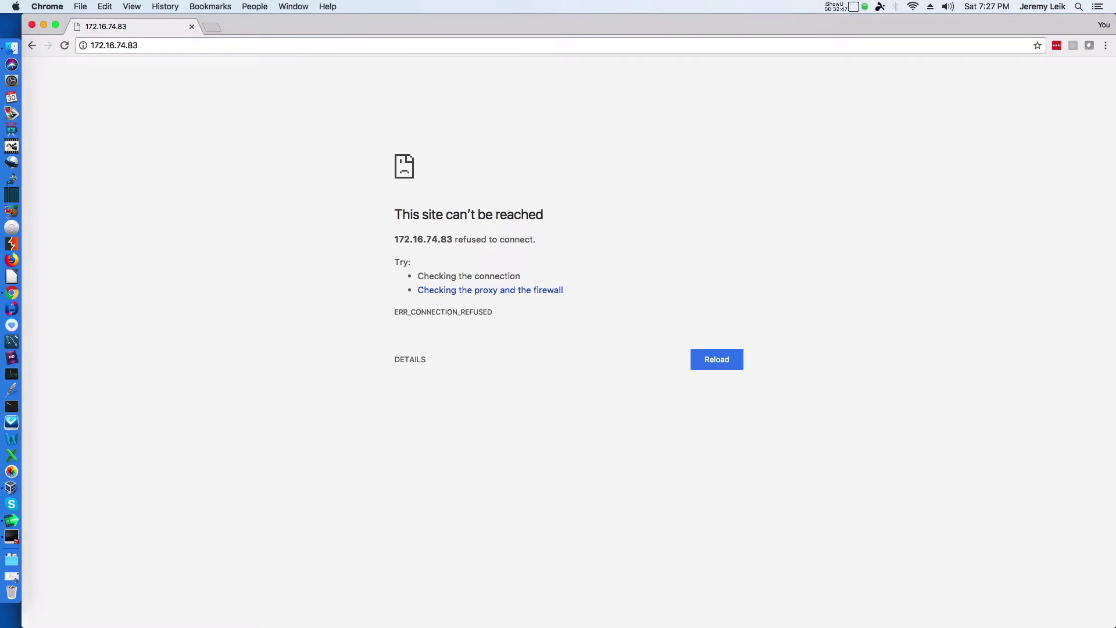
{"action": "key", "text": "super+Tab"}
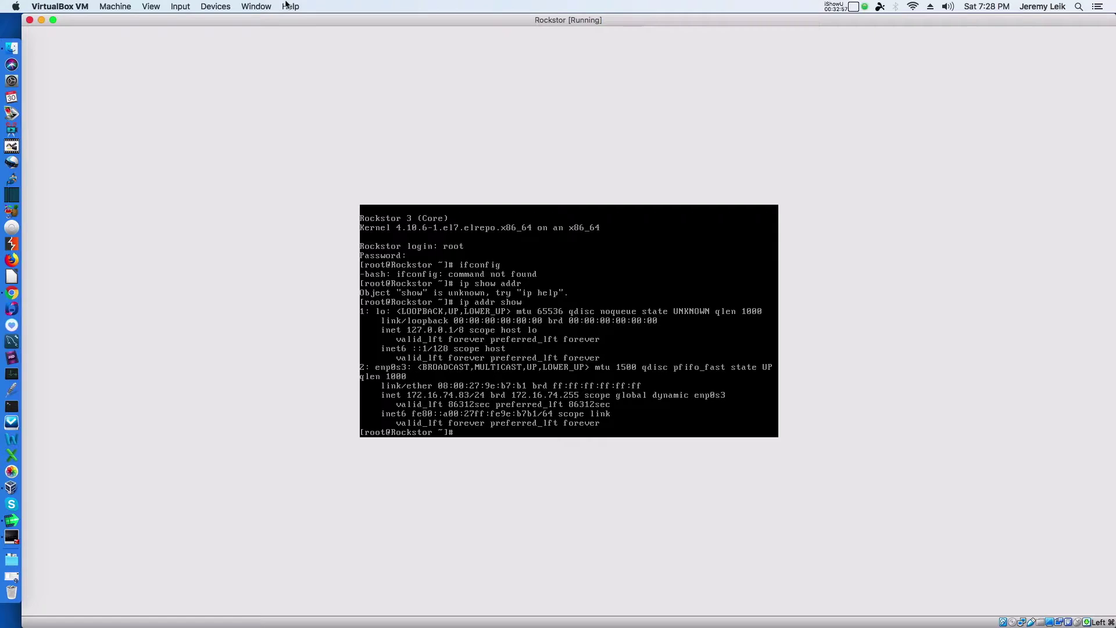
{"action": "key", "text": "super+Tab"}
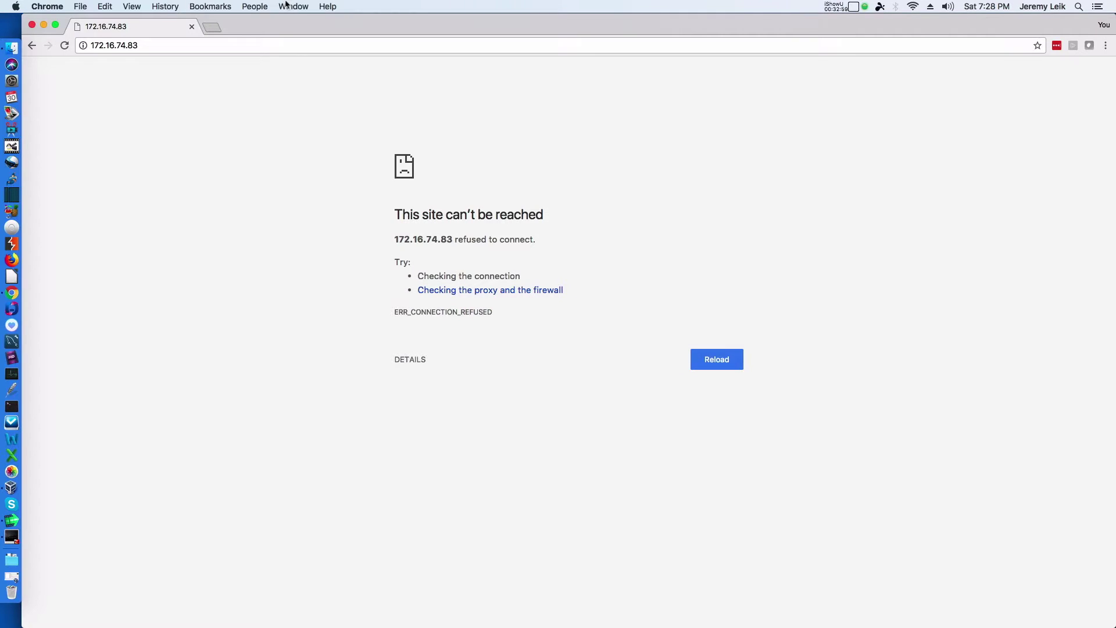
{"action": "left_click", "coordinate": [195, 44]}
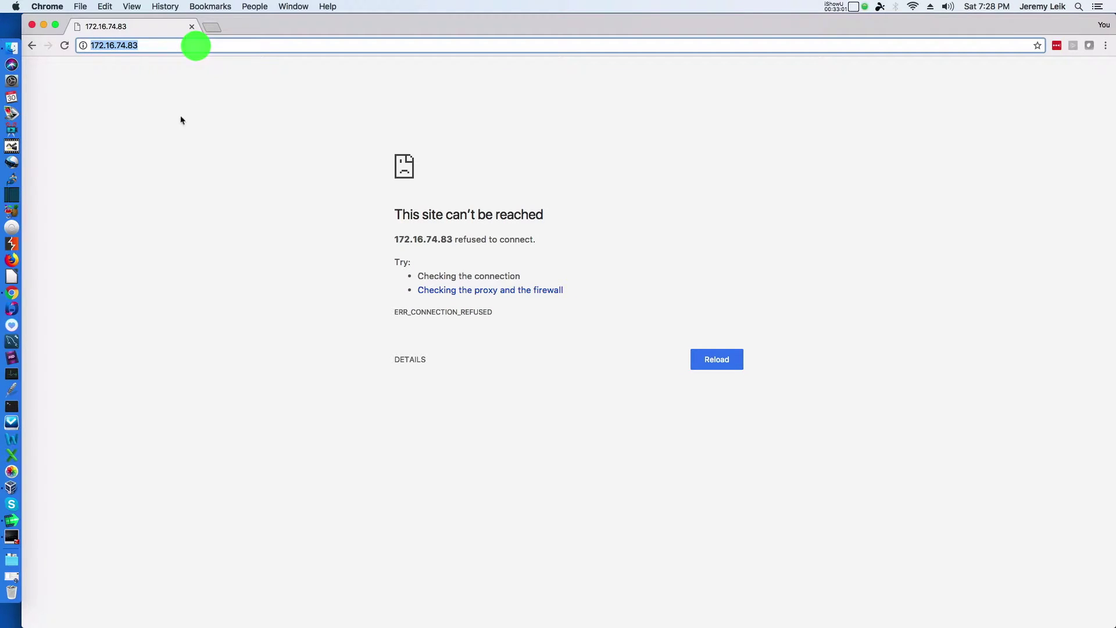
{"action": "key", "text": "Left"}
{"action": "type", "text": "https://"}
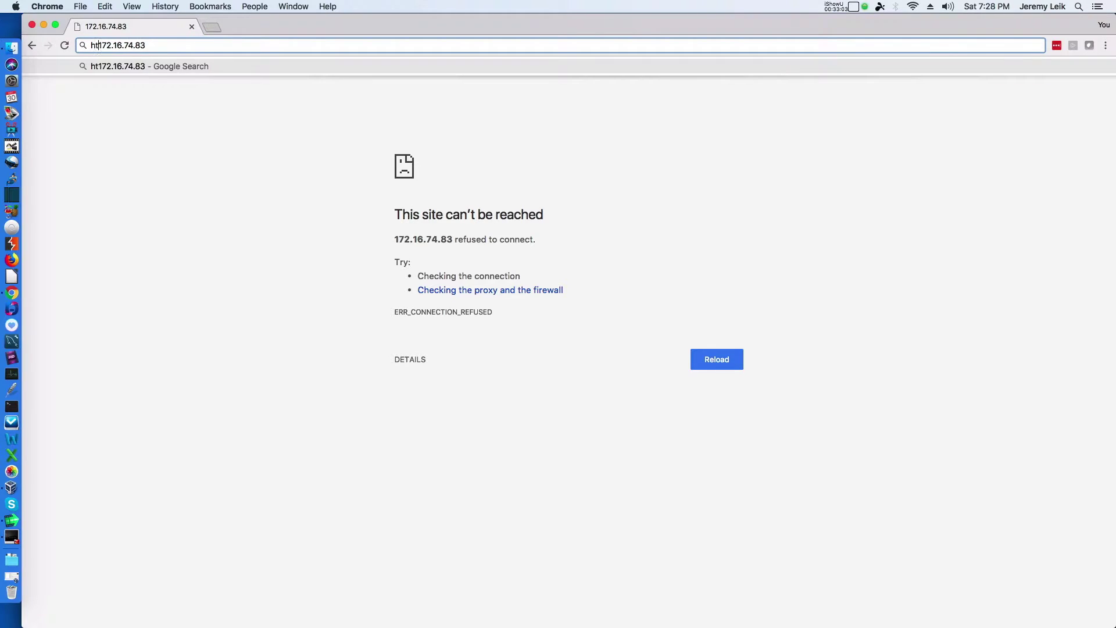
{"action": "key", "text": "Return"}
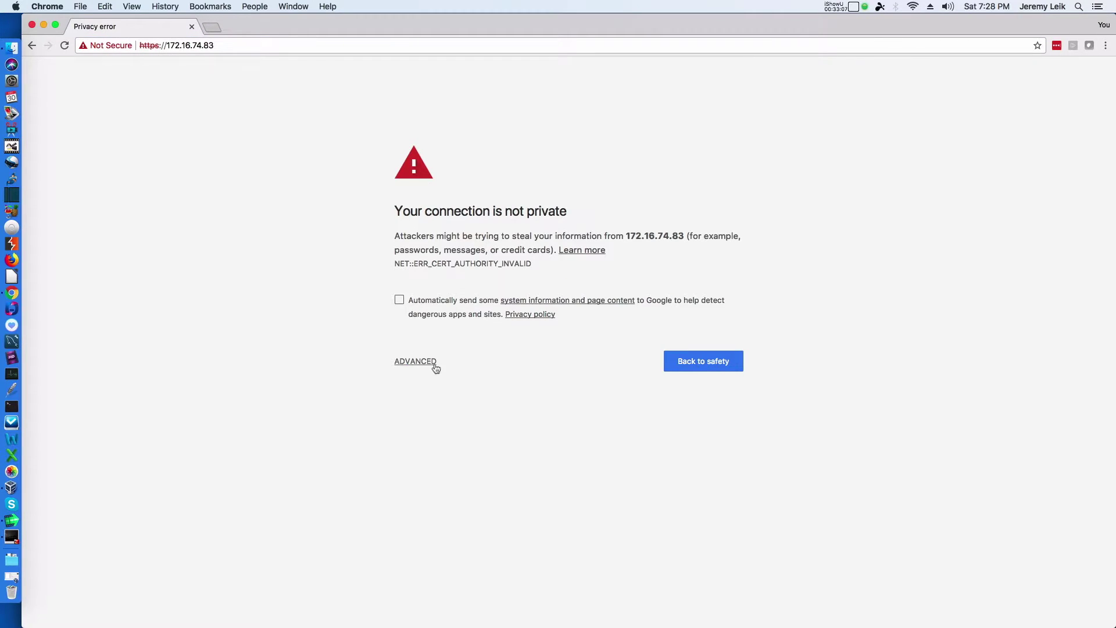
{"action": "left_click", "coordinate": [418, 359]}
Step: Proceed to the site, accept the license, and enter hostname rockstordemo, admin username and password
{"action": "left_click", "coordinate": [427, 451]}
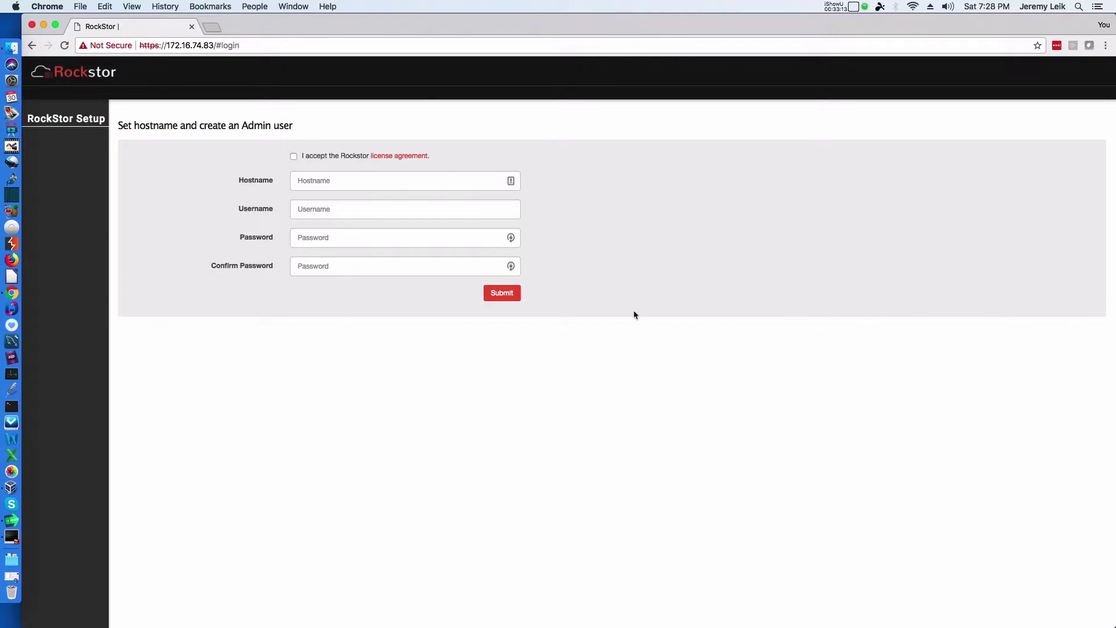
{"action": "left_click", "coordinate": [294, 157]}
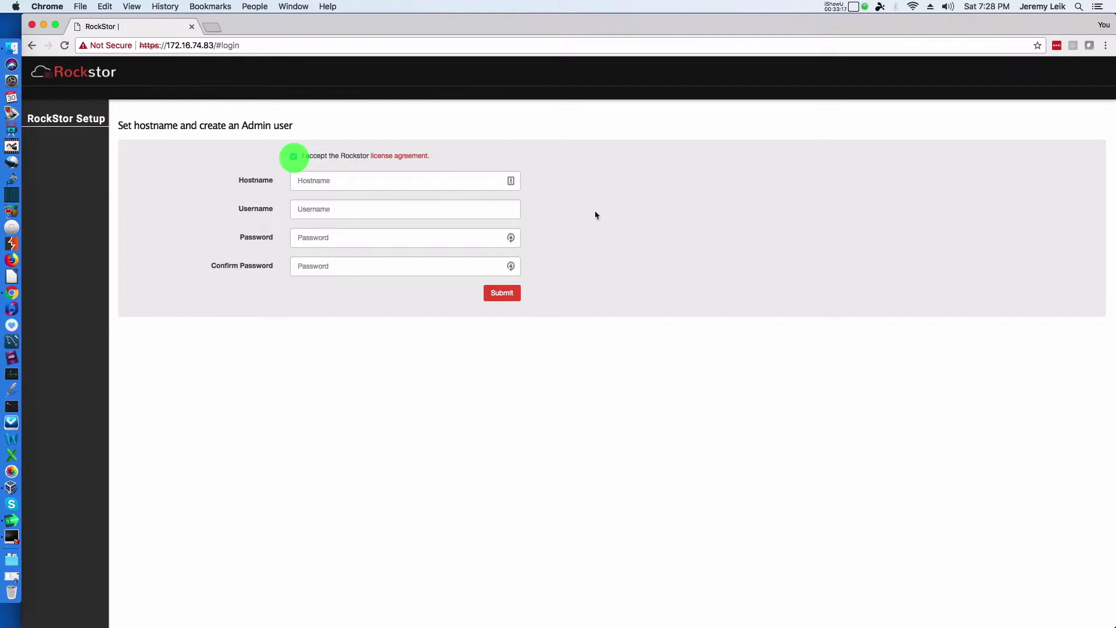
{"action": "left_click", "coordinate": [385, 182]}
{"action": "type", "text": "ri"}
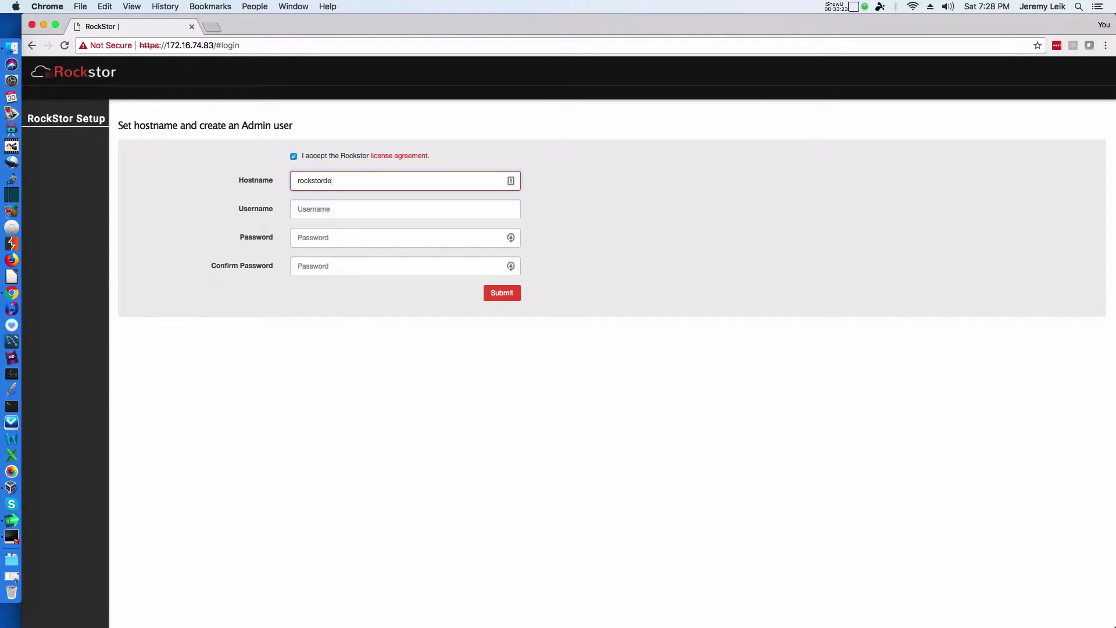
{"action": "type", "text": "leik1"}
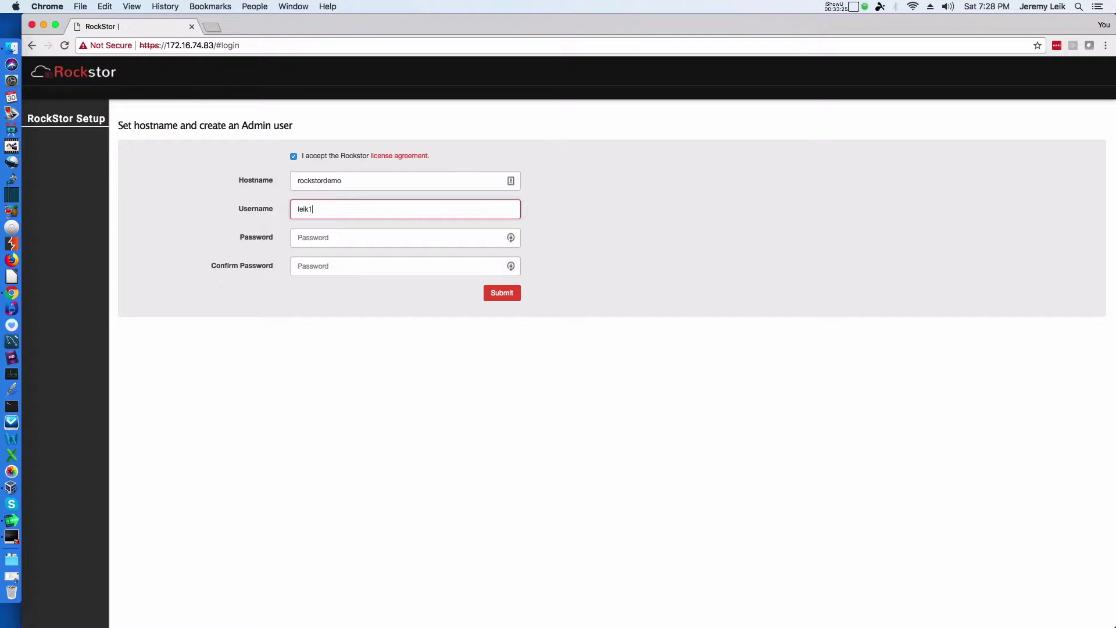
{"action": "type", "text": "***"}
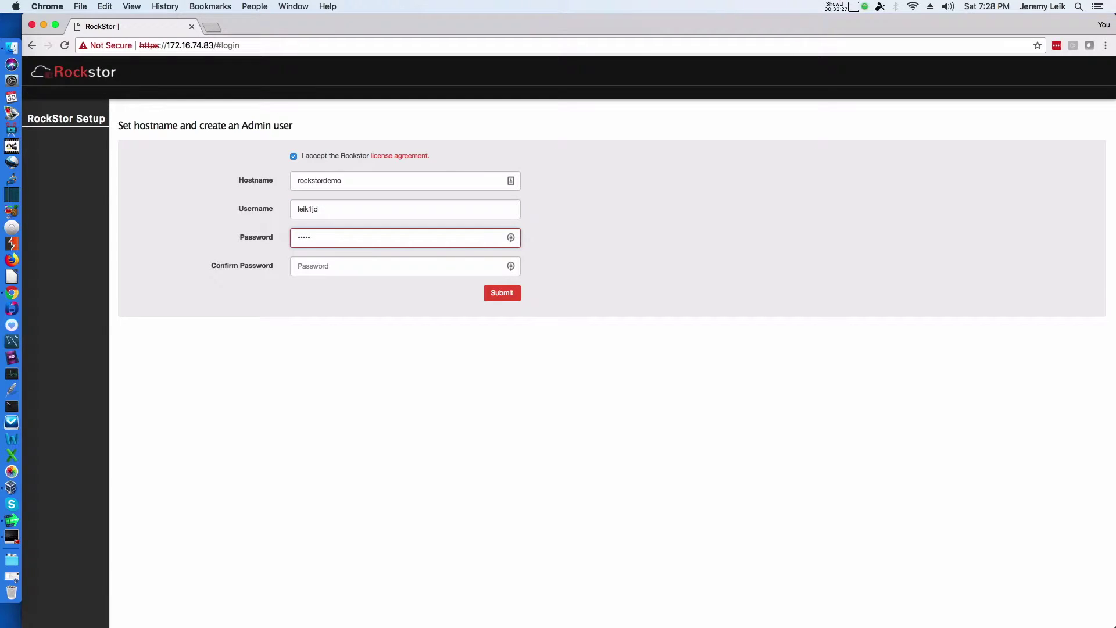
{"action": "left_click", "coordinate": [401, 265]}
{"action": "type", "text": "**"}
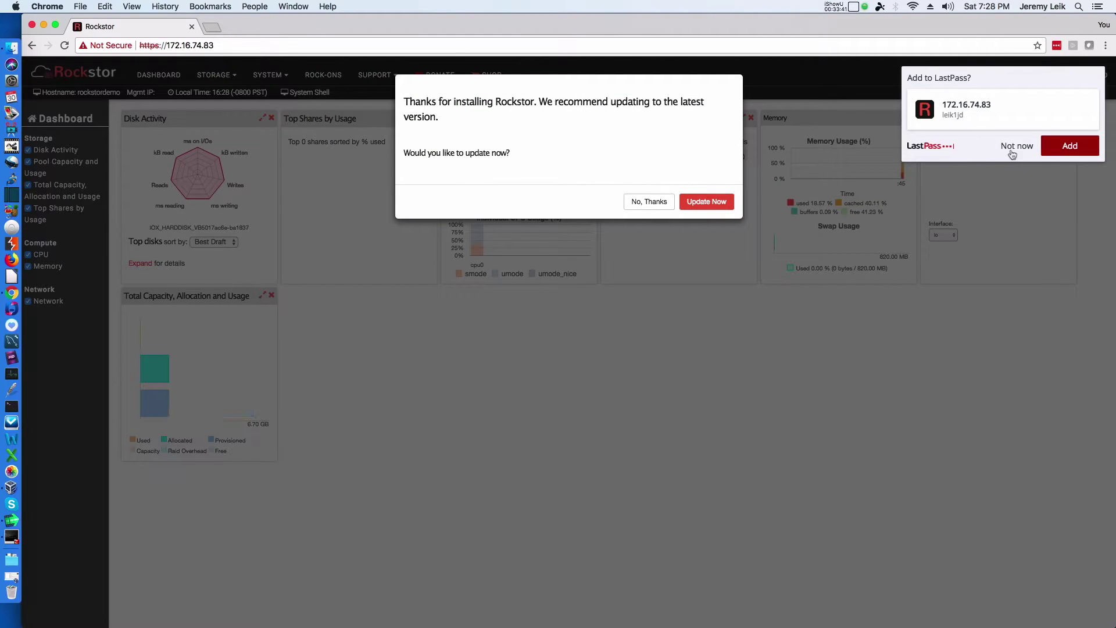
Step: Decline LastPass's offer to save the Rockstor login on the dashboard
{"action": "left_click", "coordinate": [1017, 150]}
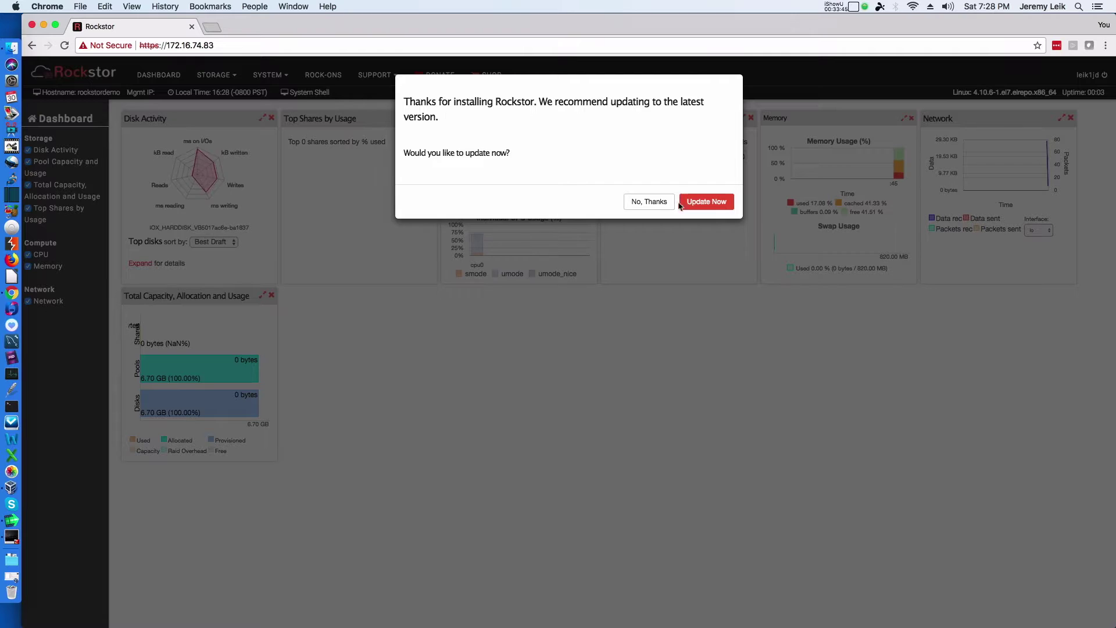
Step: Choose Update Now, then enable and confirm automatic updates
{"action": "left_click", "coordinate": [705, 203]}
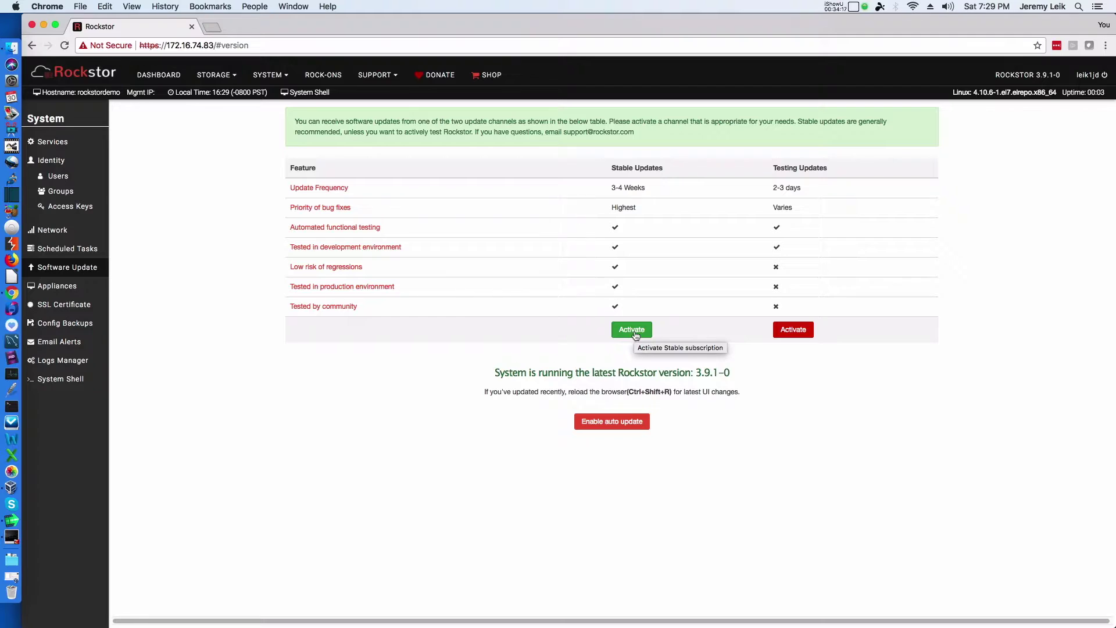
{"action": "left_click", "coordinate": [606, 423]}
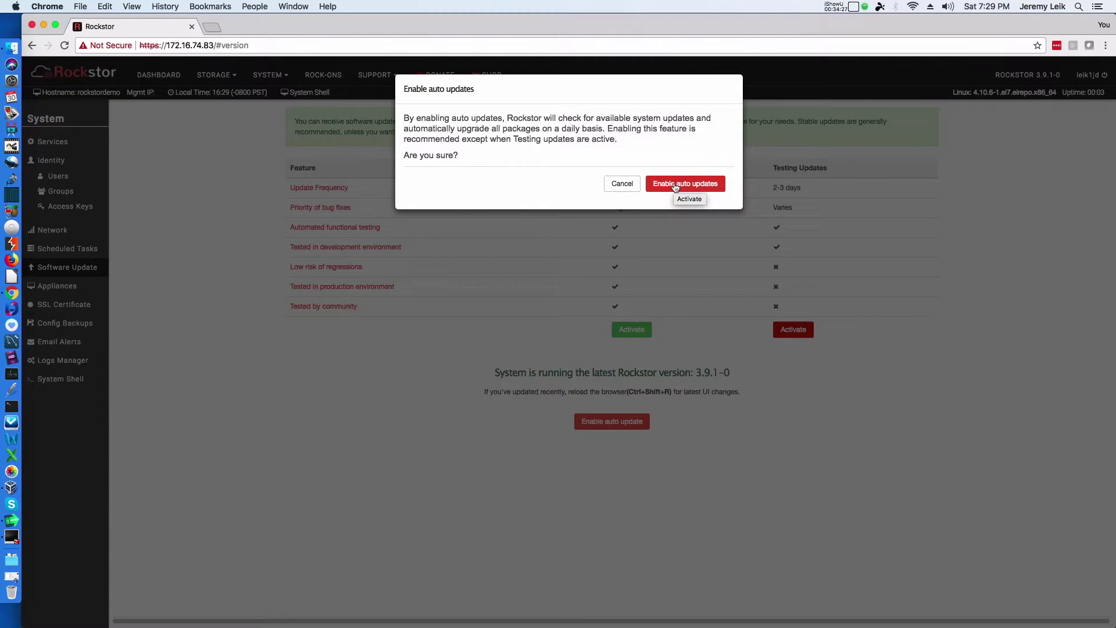
{"action": "left_click", "coordinate": [674, 184]}
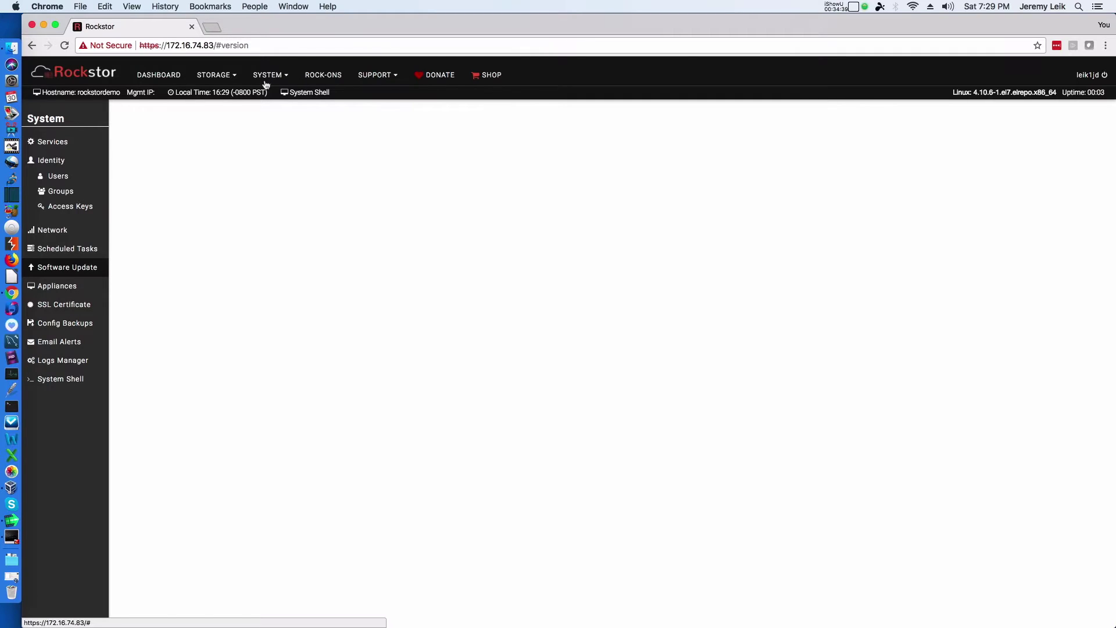
Step: View the Storage > Disks list, then go back to the Dashboard and decline the Stable updates offer
{"action": "left_click", "coordinate": [225, 74]}
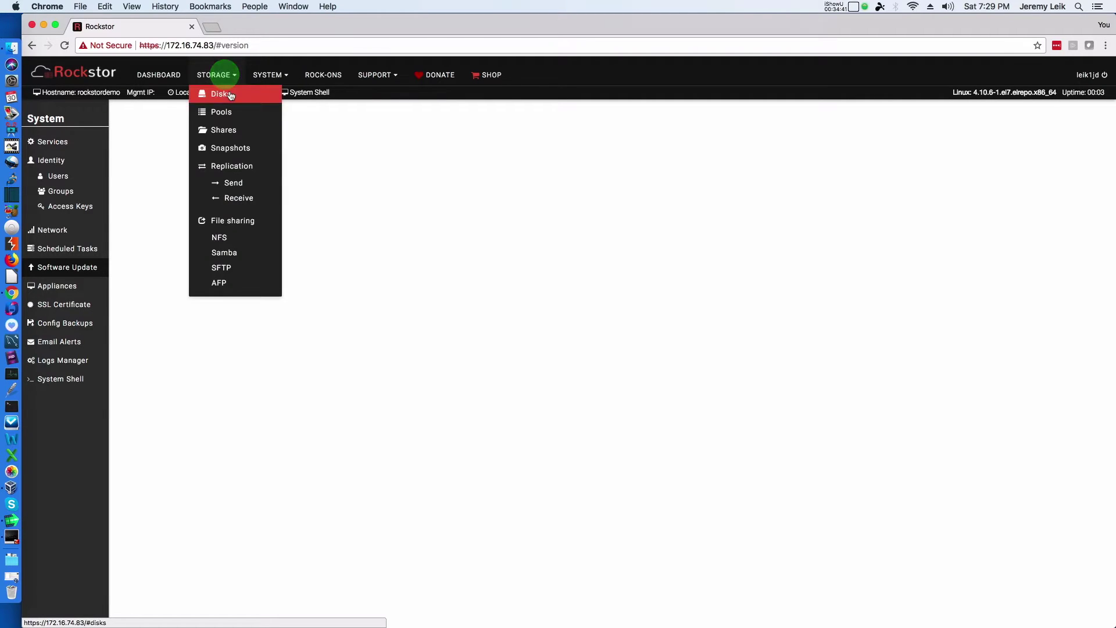
{"action": "left_click", "coordinate": [230, 93]}
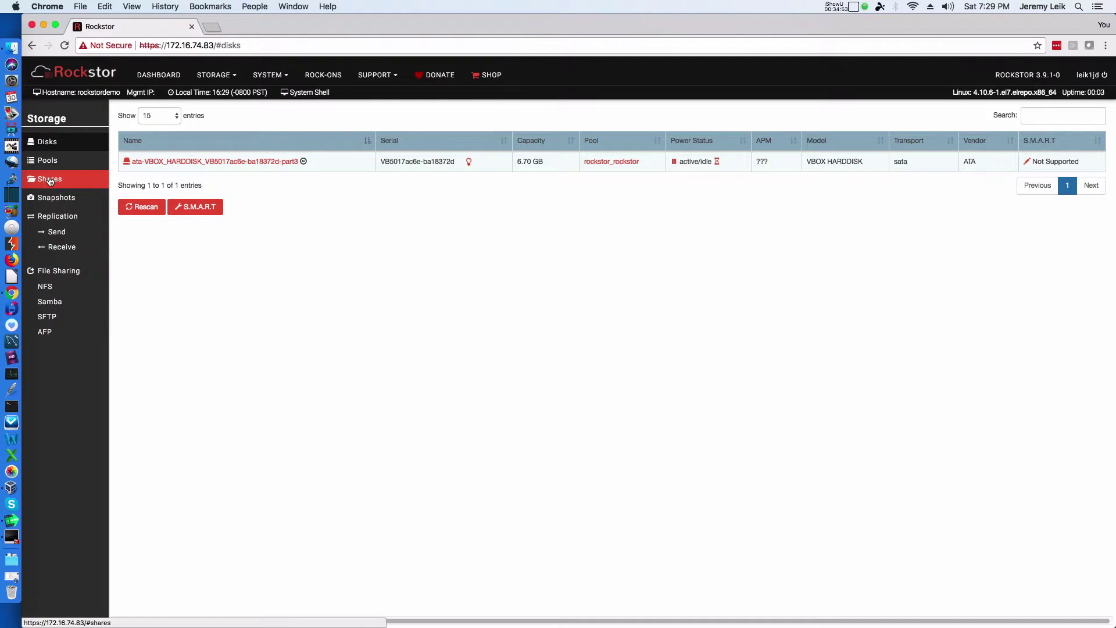
{"action": "left_click", "coordinate": [157, 74]}
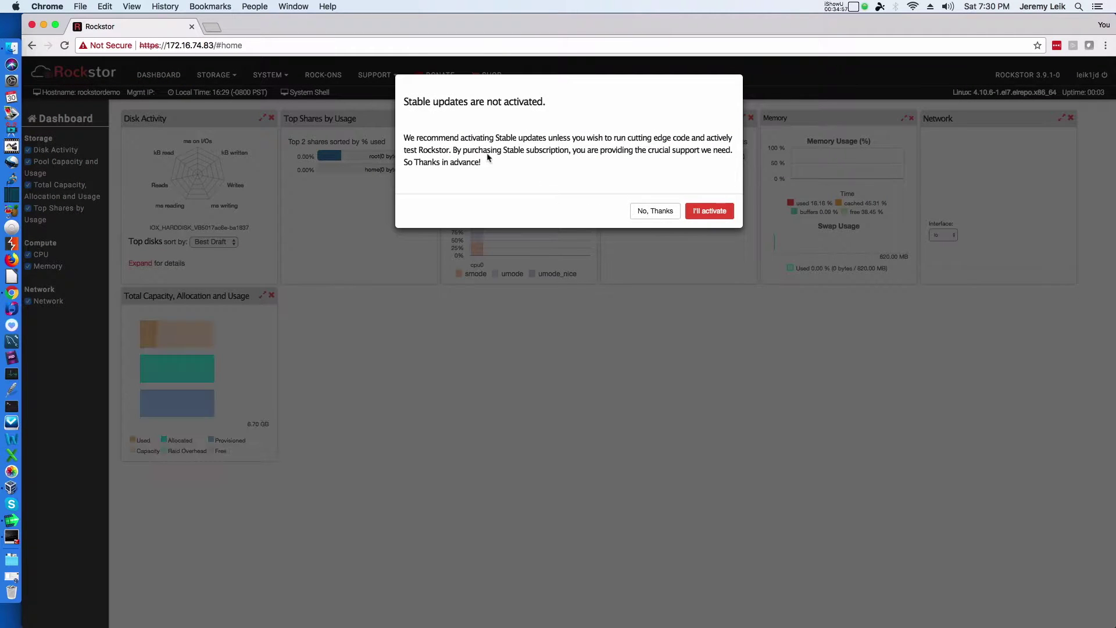
{"action": "left_click", "coordinate": [657, 212]}
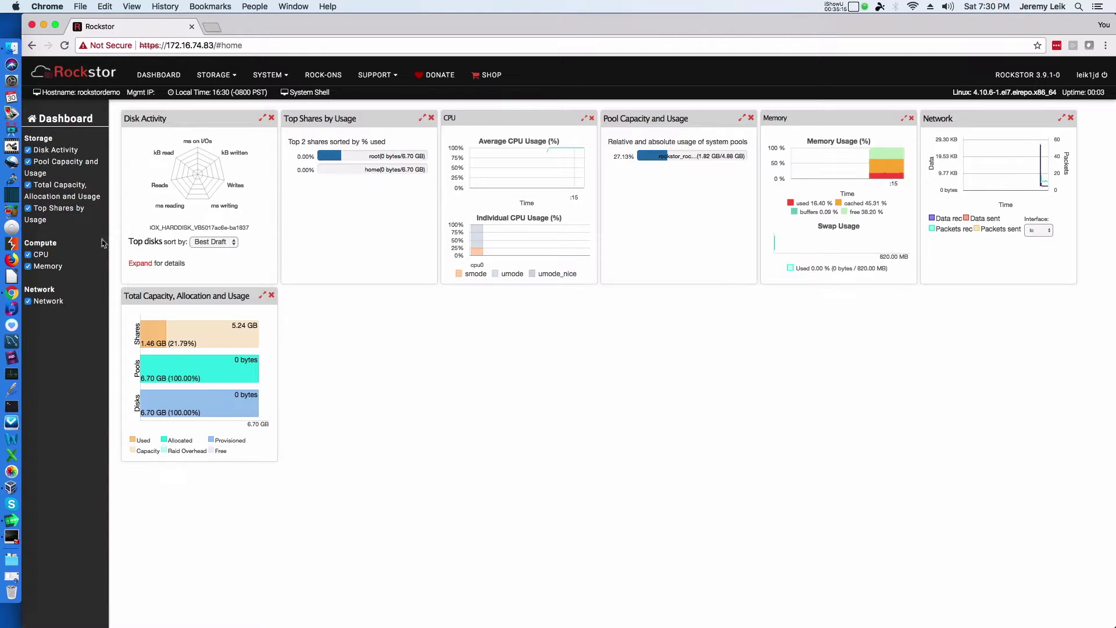
Step: Browse the Appliances page and the Logs Manager in the Rockstor web UI
{"action": "left_click", "coordinate": [235, 76]}
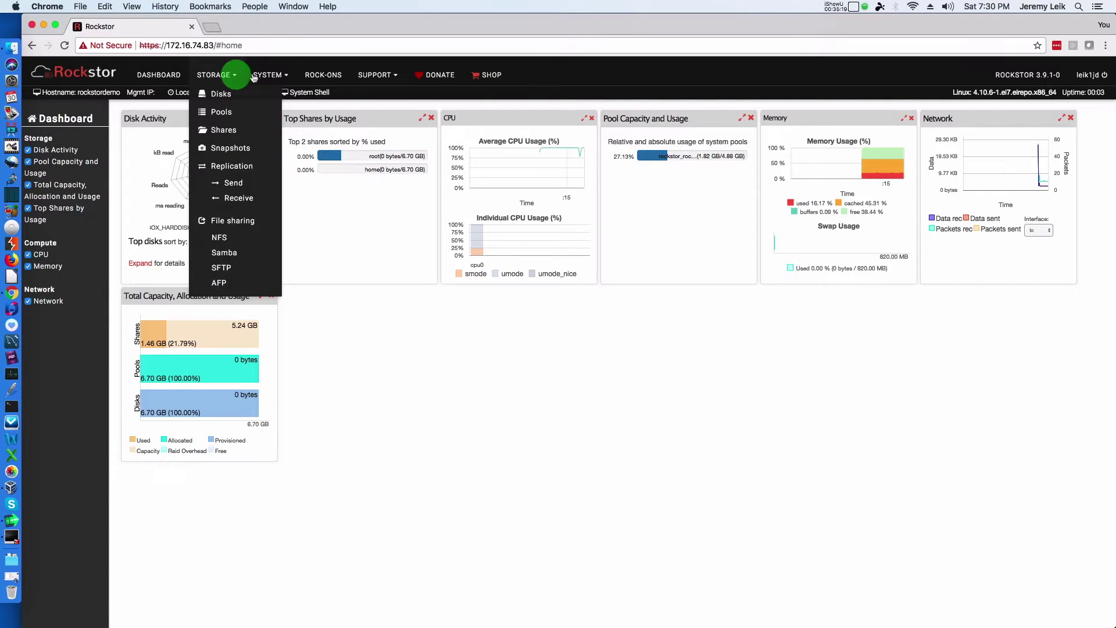
{"action": "left_click", "coordinate": [289, 77]}
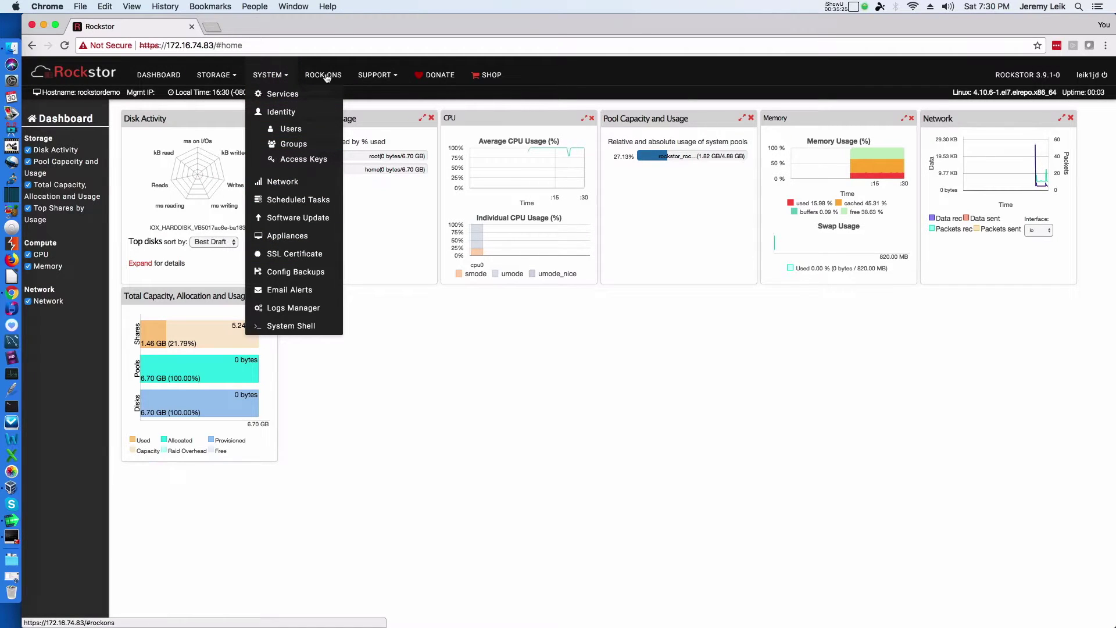
{"action": "left_click", "coordinate": [83, 77]}
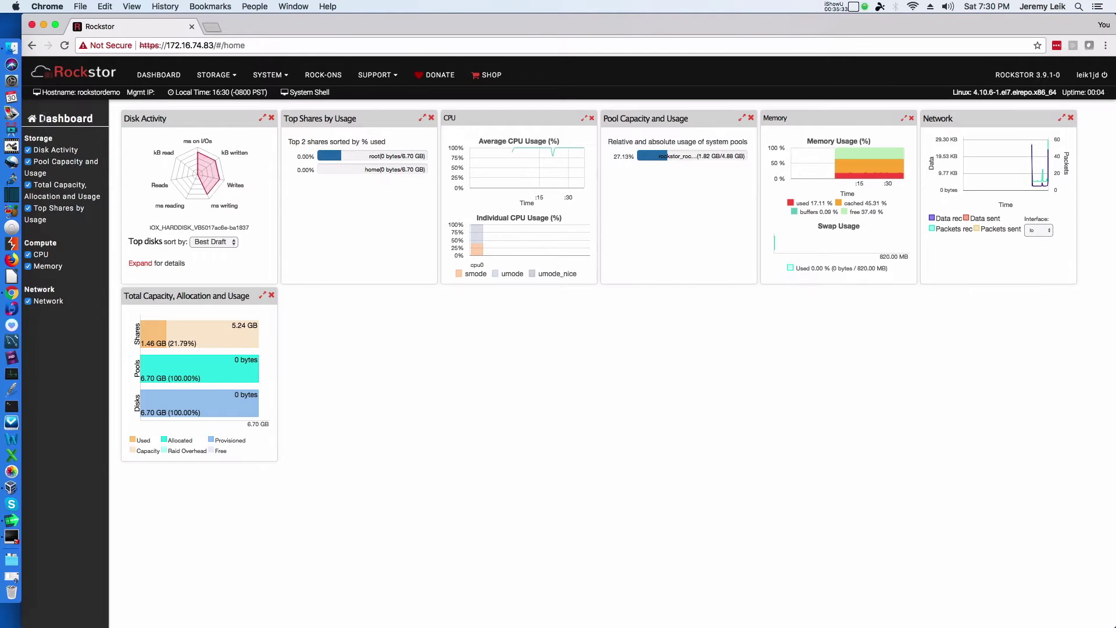
{"action": "left_click", "coordinate": [131, 94]}
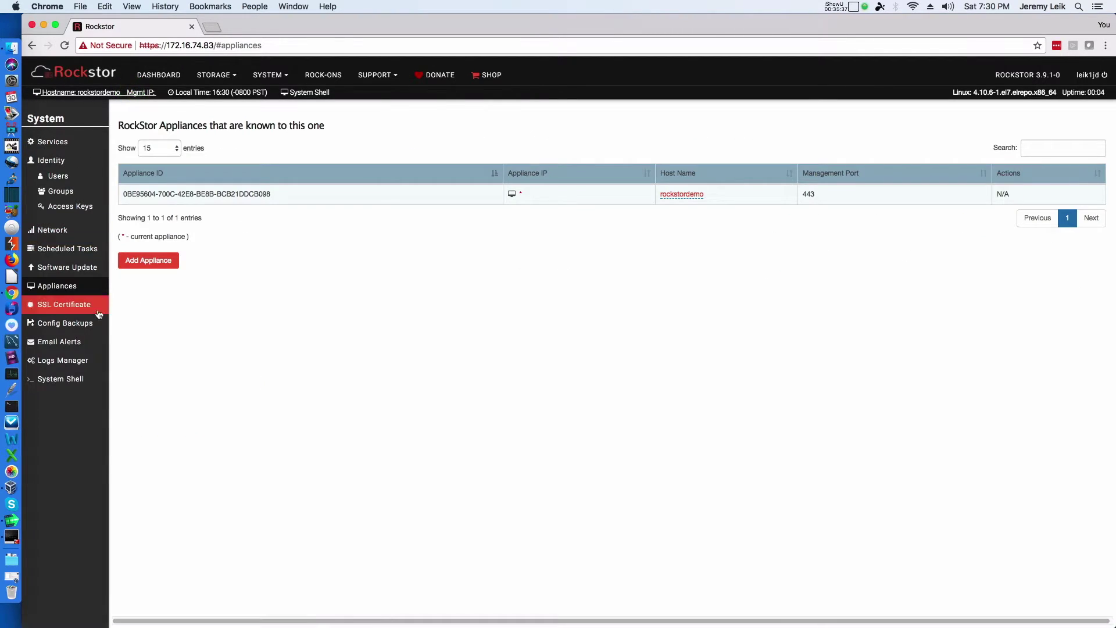
{"action": "left_click", "coordinate": [66, 382]}
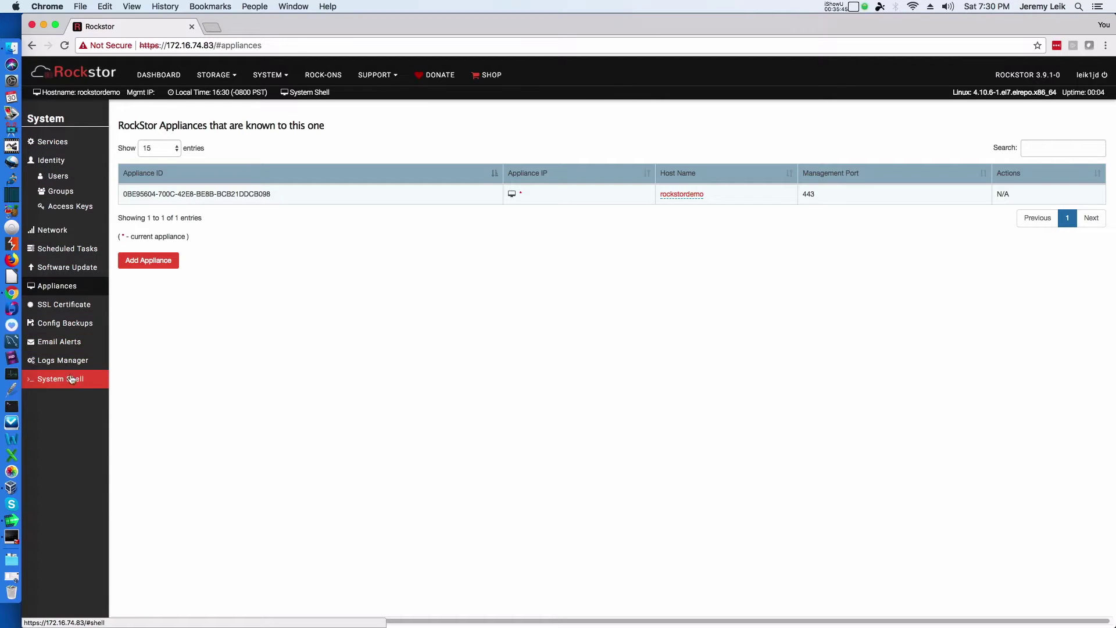
{"action": "left_click", "coordinate": [56, 364]}
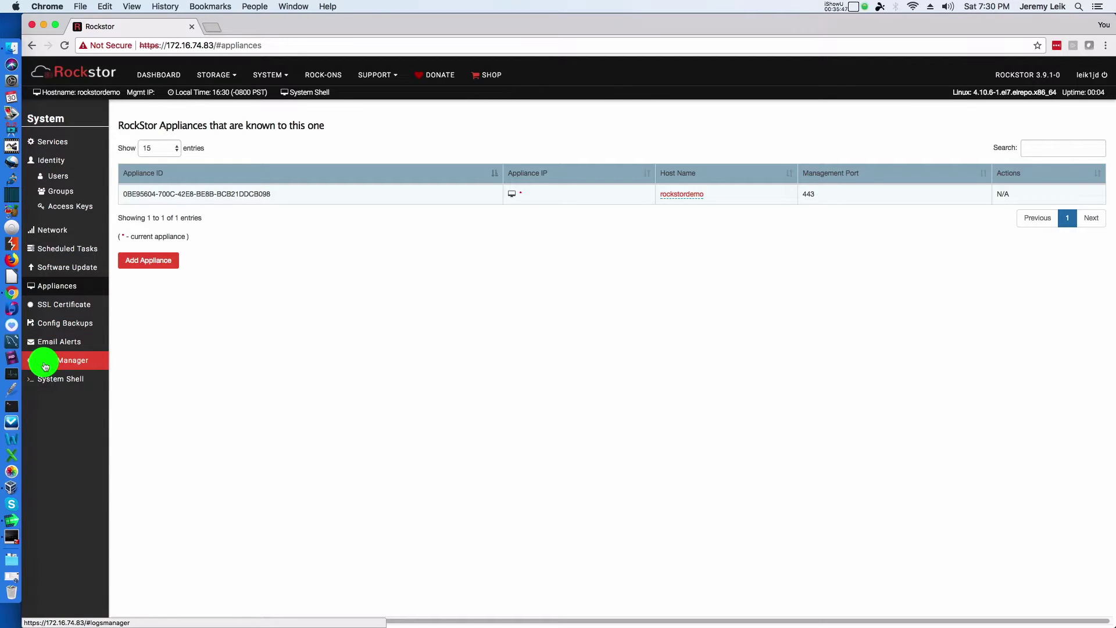
Step: Decline stable updates on the Dashboard again, then close Chrome to return to the VM console
{"action": "left_click", "coordinate": [159, 75]}
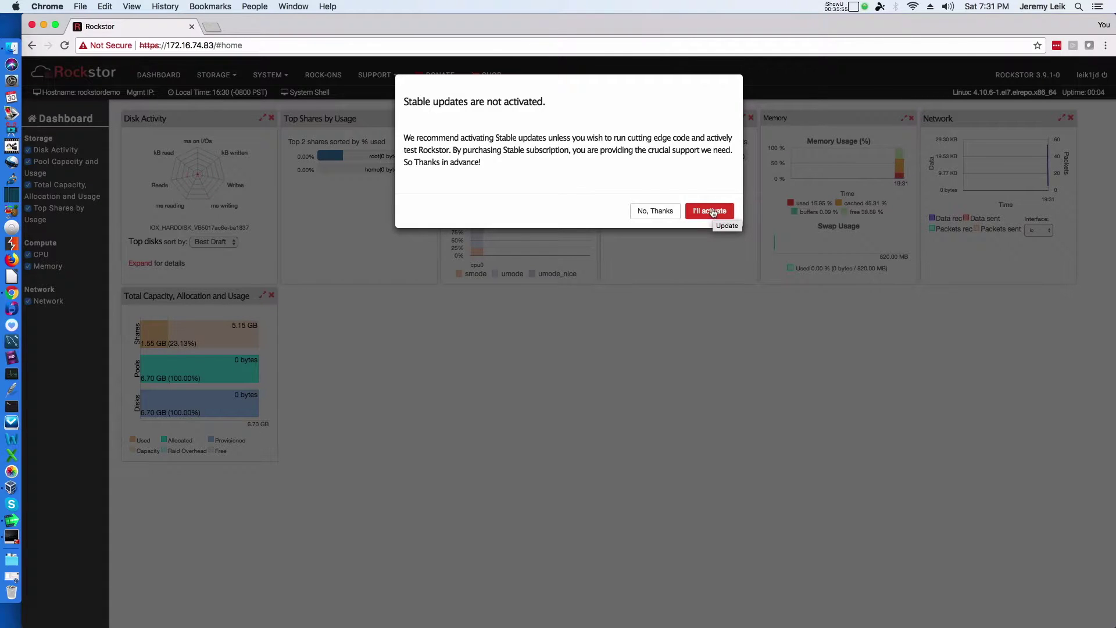
{"action": "left_click", "coordinate": [663, 211]}
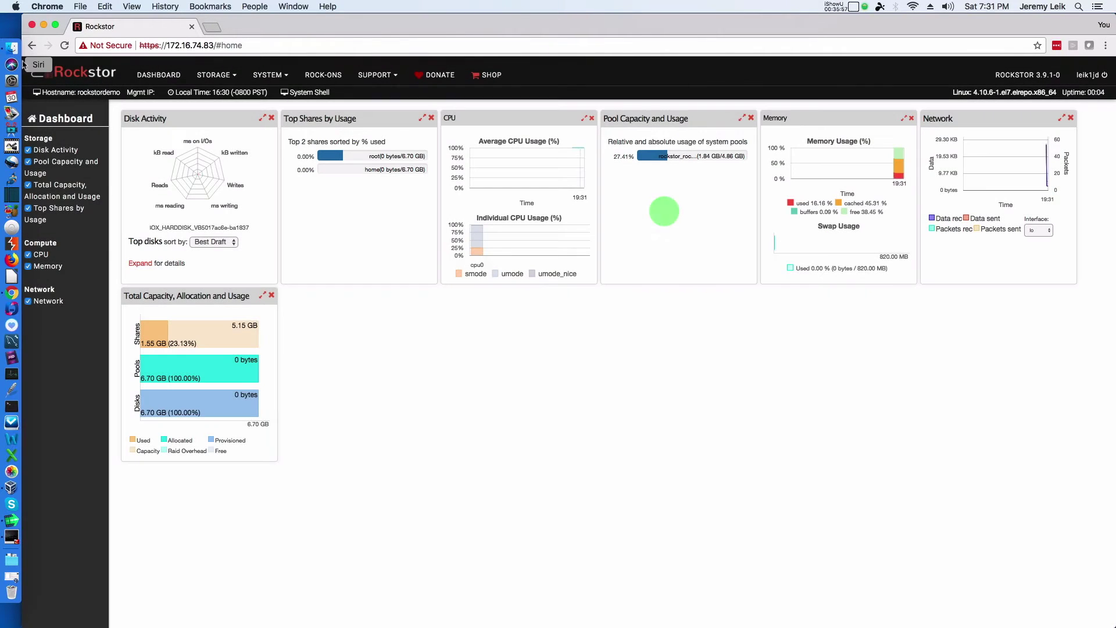
{"action": "left_click", "coordinate": [237, 76]}
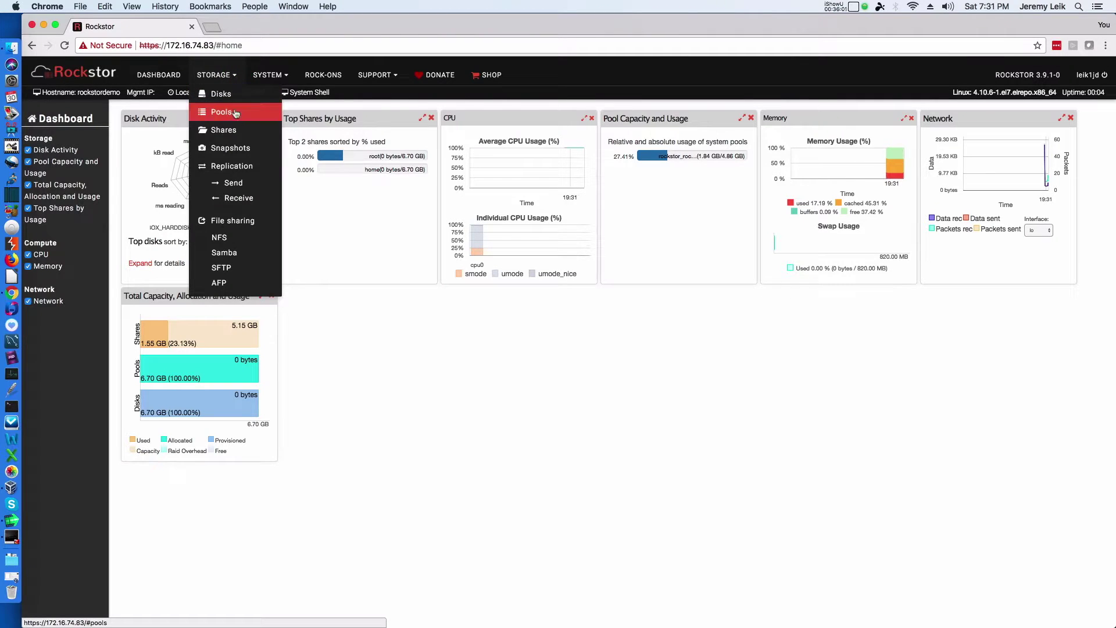
{"action": "left_click", "coordinate": [274, 75]}
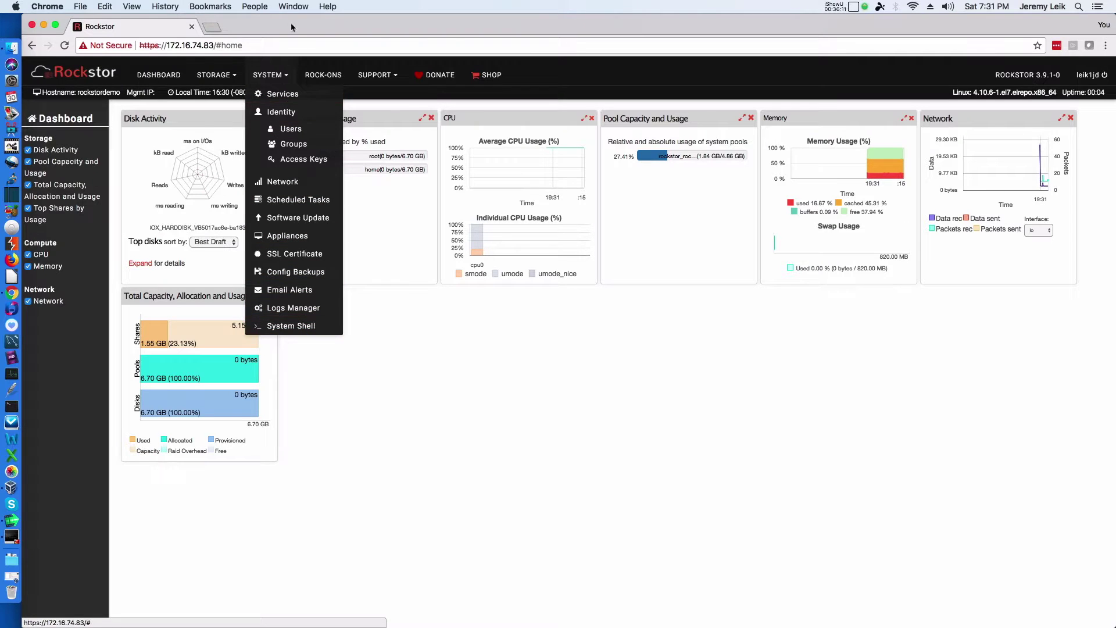
{"action": "left_click", "coordinate": [331, 76]}
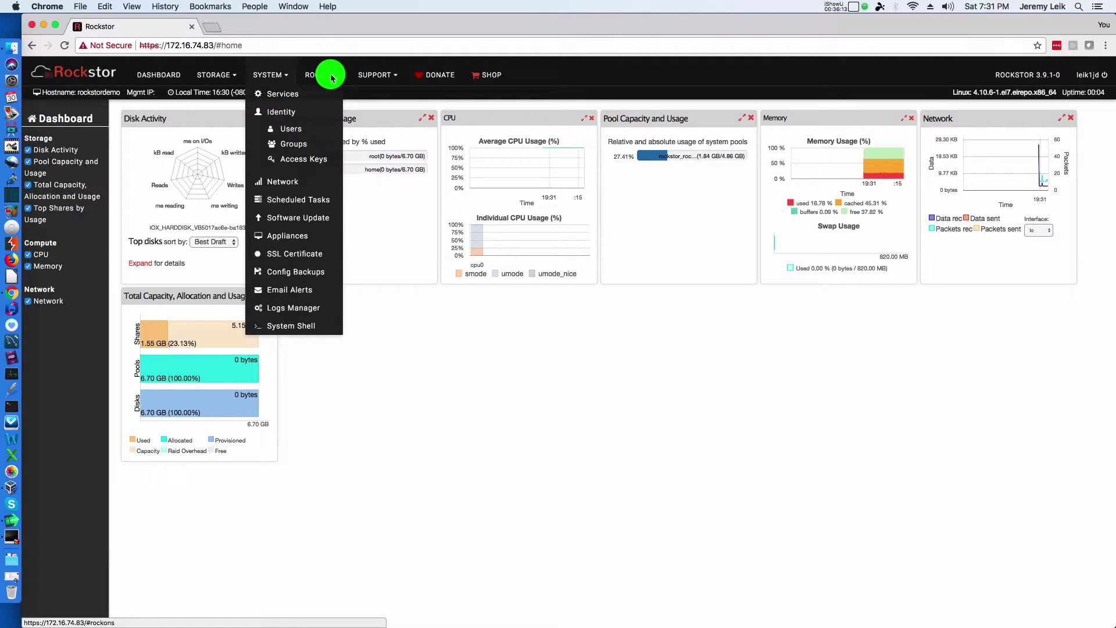
{"action": "left_click", "coordinate": [32, 25]}
{"action": "left_click", "coordinate": [572, 246]}
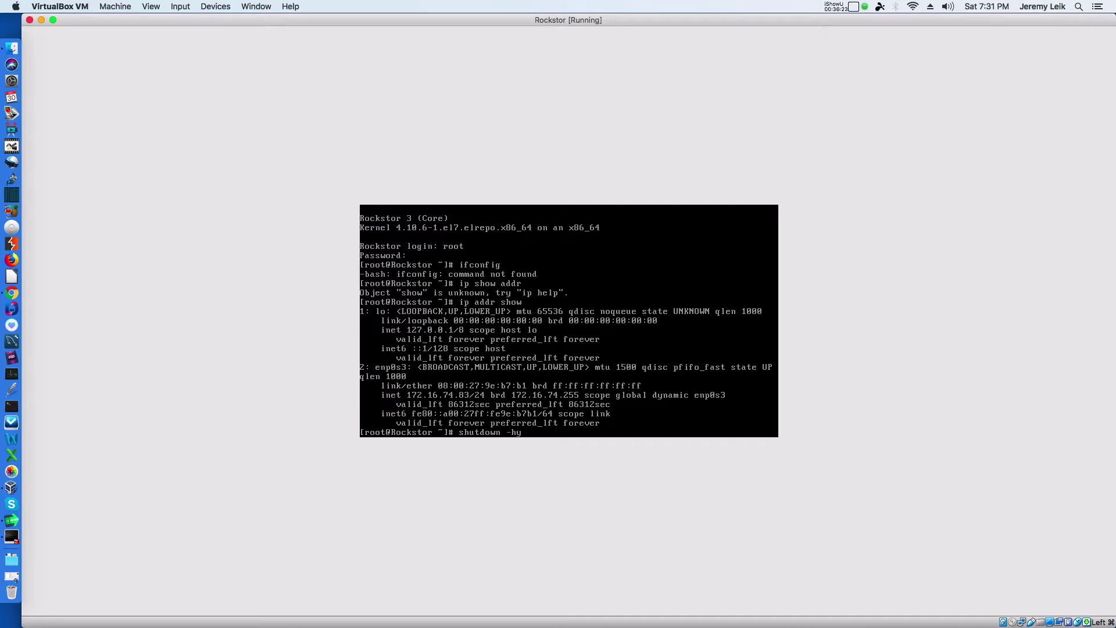
Step: Power off the Rockstor VM with the shutdown command, then open its VirtualBox settings
{"action": "key", "text": "Return"}
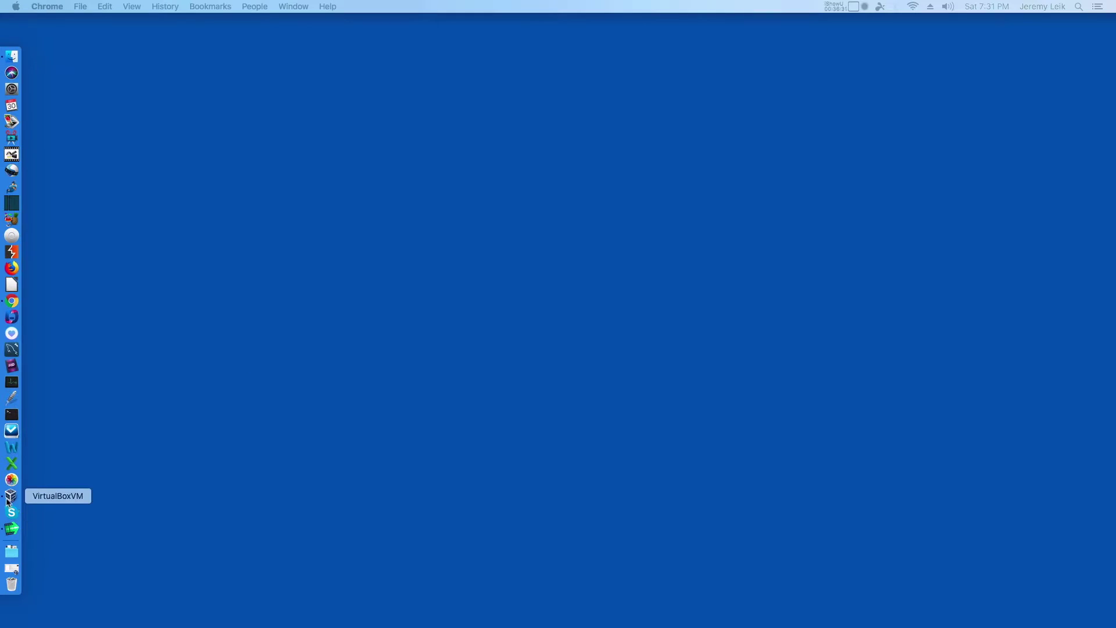
{"action": "left_click", "coordinate": [11, 488]}
{"action": "left_click", "coordinate": [64, 38]}
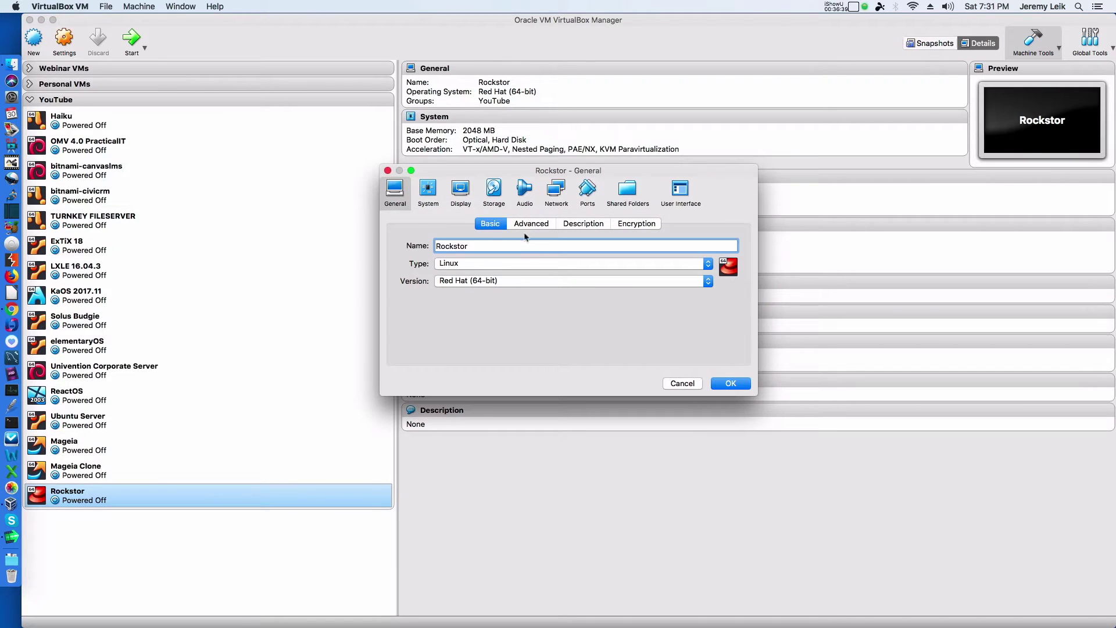
Step: Create a new 10 GB virtual disk, RockStorD2, on the Rockstor VM's SATA controller
{"action": "left_click", "coordinate": [490, 189]}
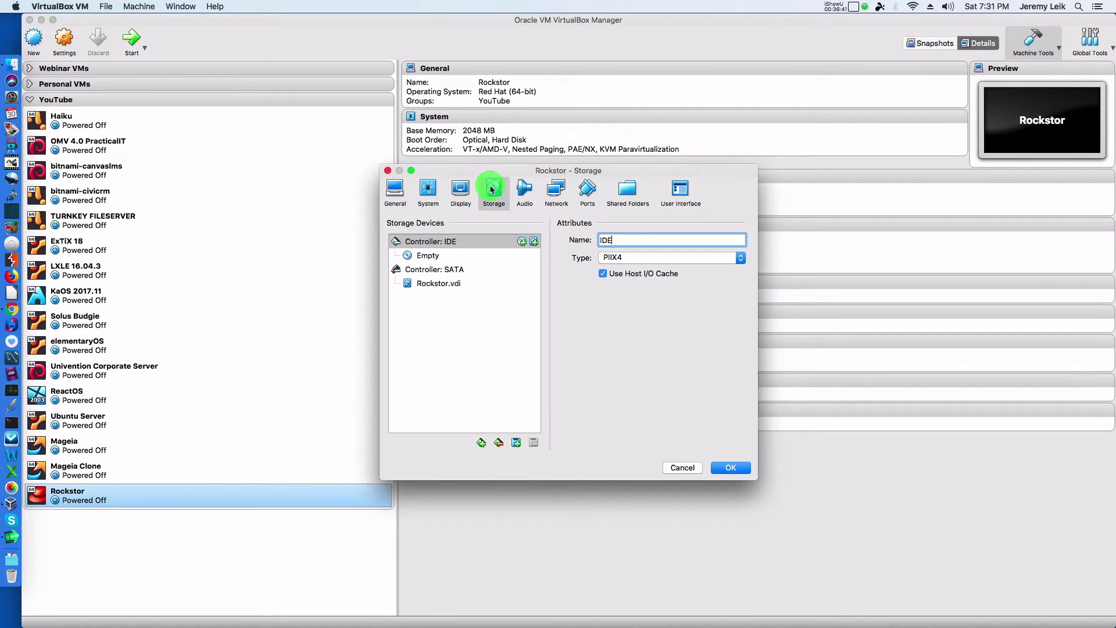
{"action": "left_click", "coordinate": [448, 274]}
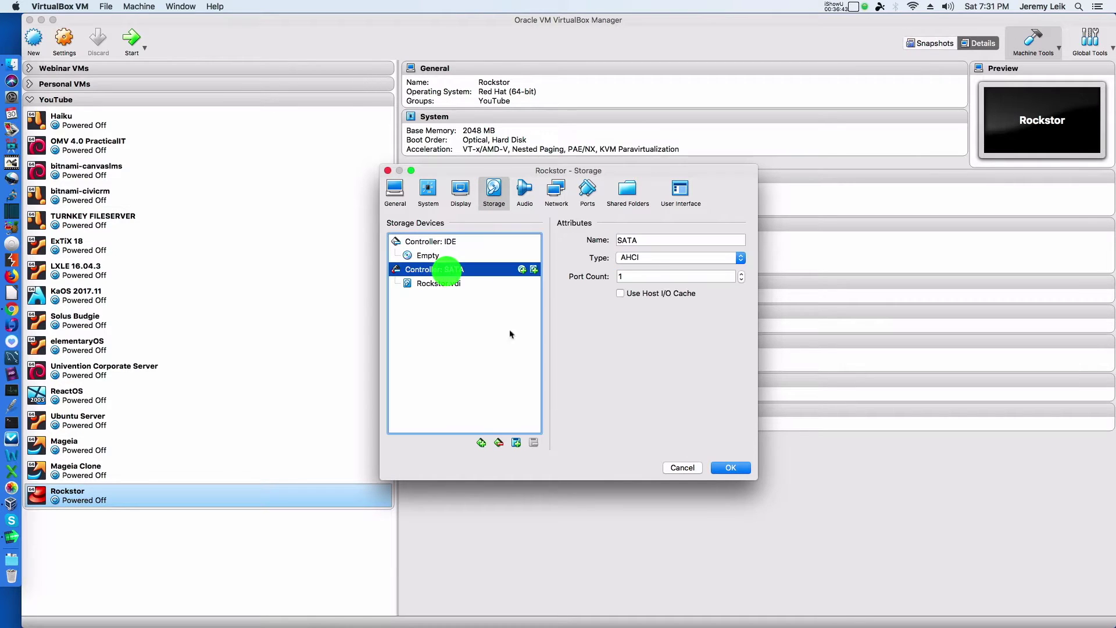
{"action": "left_click", "coordinate": [516, 443]}
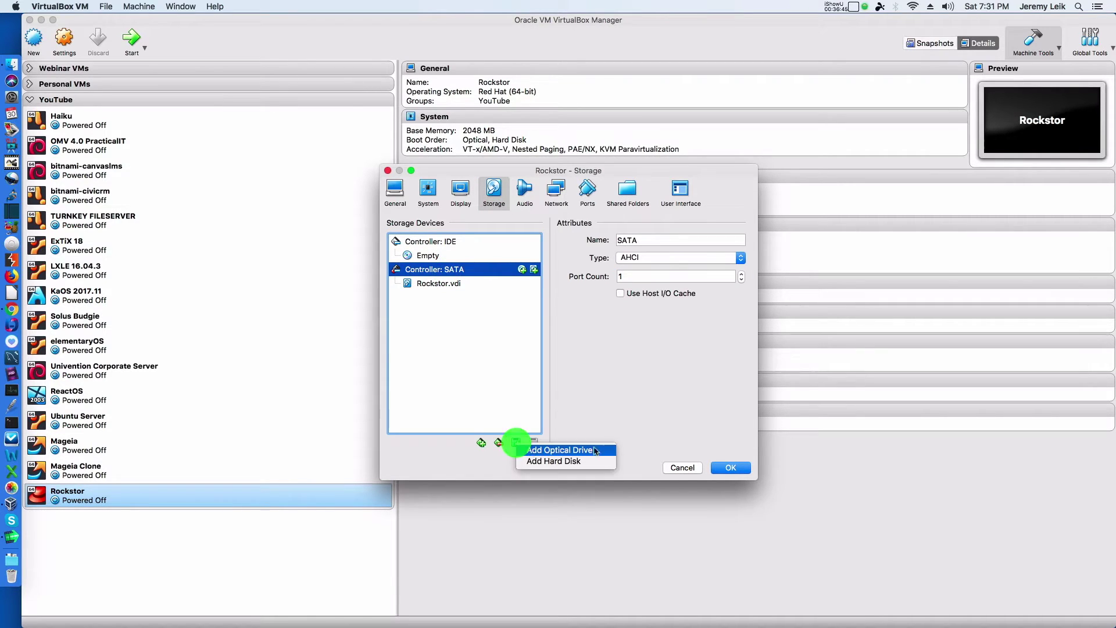
{"action": "left_click", "coordinate": [591, 464]}
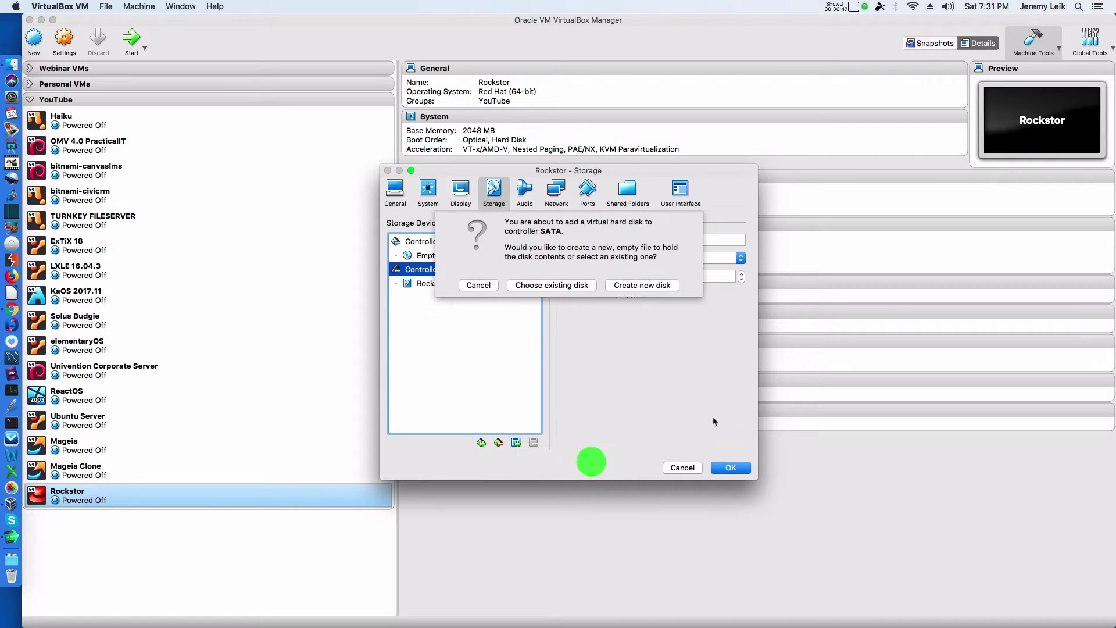
{"action": "left_click", "coordinate": [633, 286]}
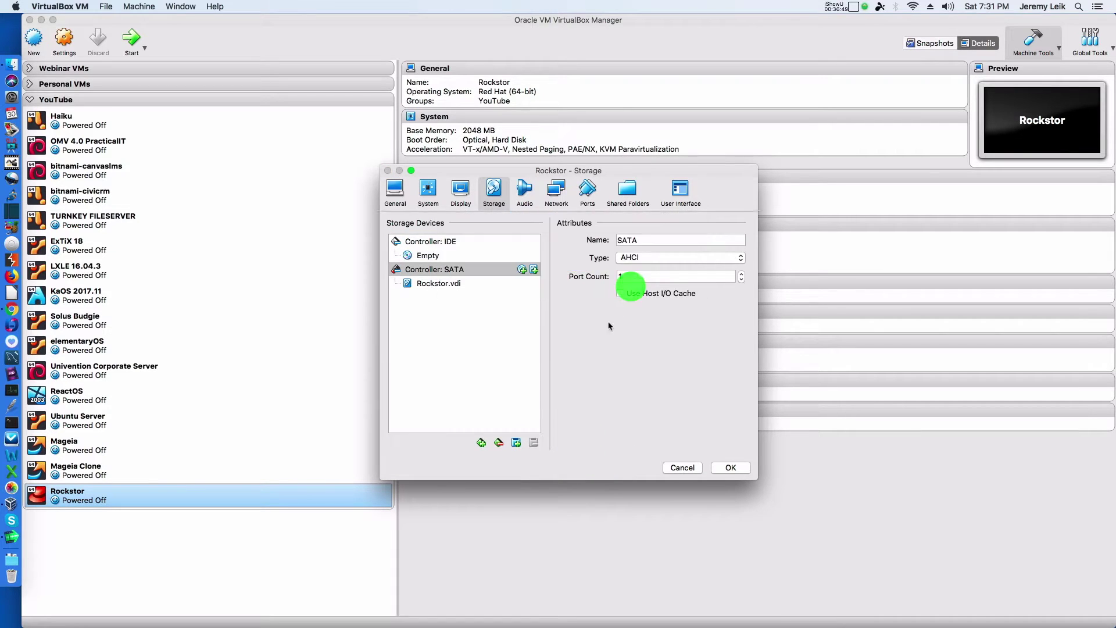
{"action": "left_click", "coordinate": [505, 244]}
{"action": "type", "text": "RockStorD2"}
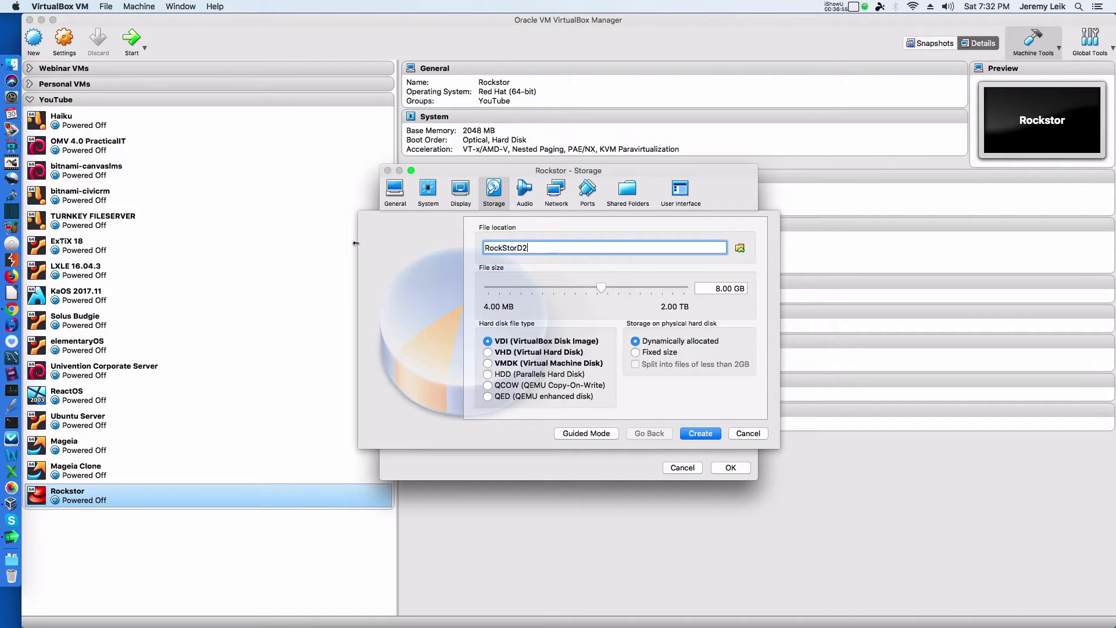
{"action": "left_click", "coordinate": [717, 289]}
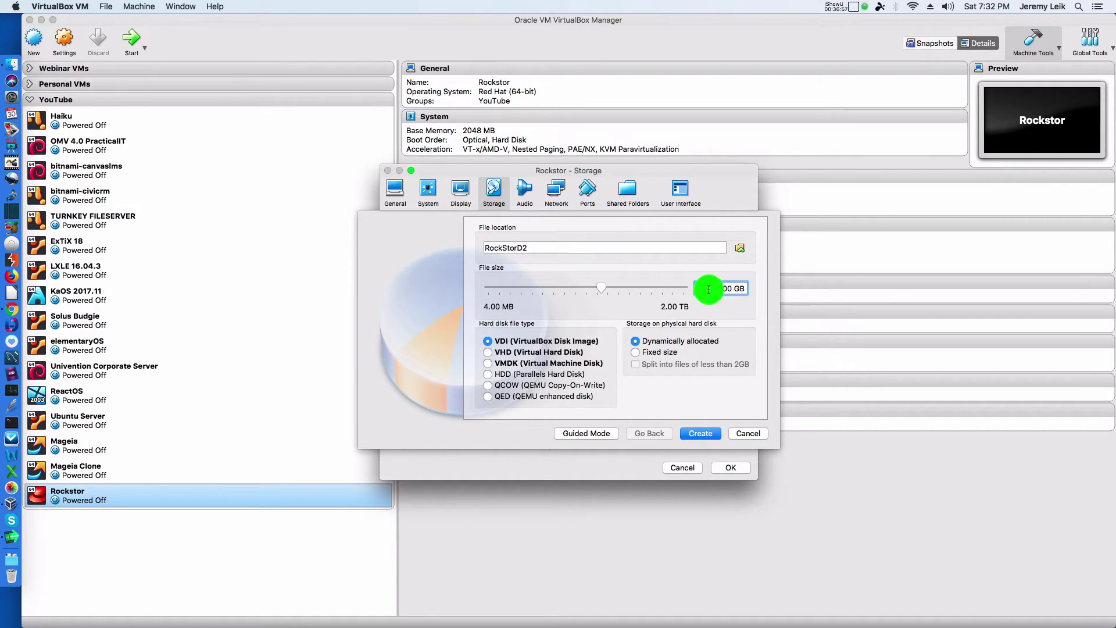
{"action": "key", "text": "BackSpace"}
{"action": "type", "text": "10."}
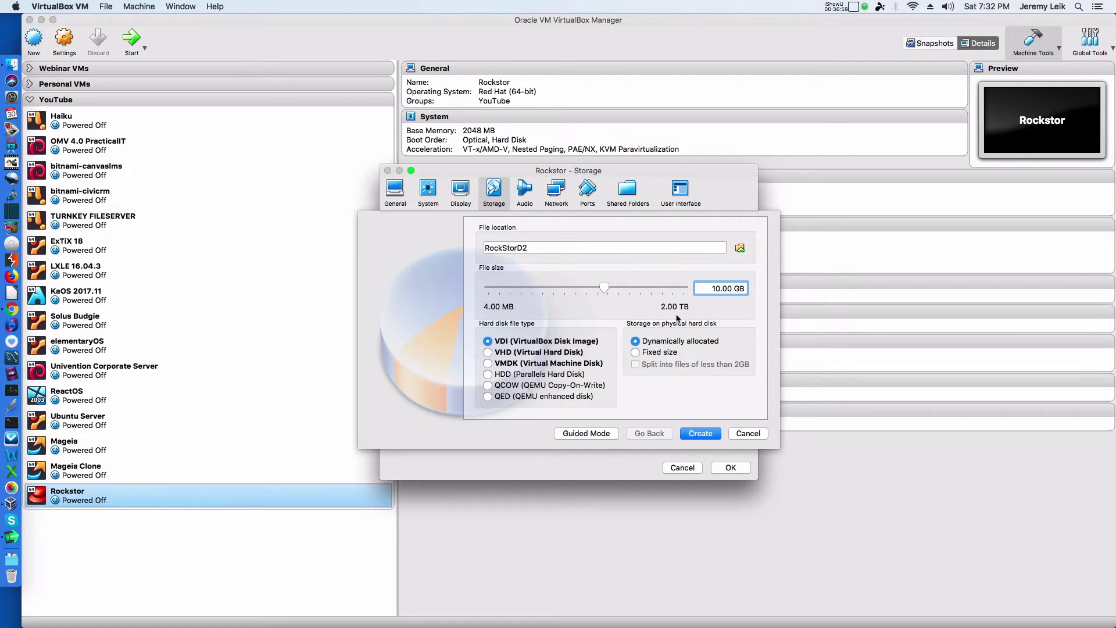
{"action": "left_click", "coordinate": [703, 434]}
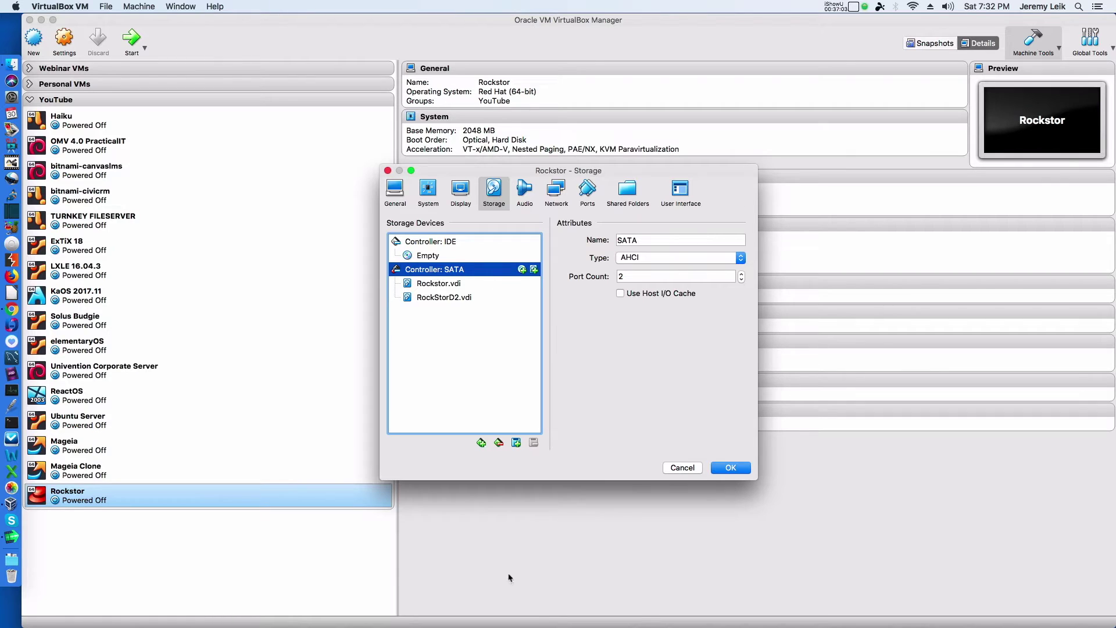
Step: Add a second new disk, RockStorD3, and save the VM's storage settings
{"action": "left_click", "coordinate": [517, 447]}
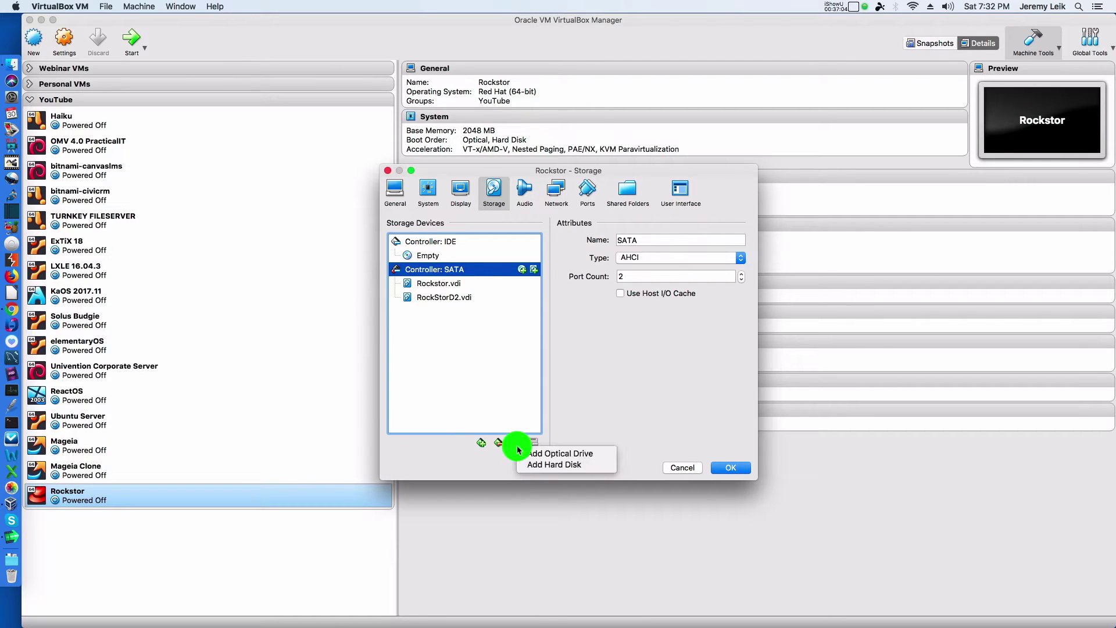
{"action": "left_click", "coordinate": [546, 464]}
{"action": "left_click", "coordinate": [662, 285]}
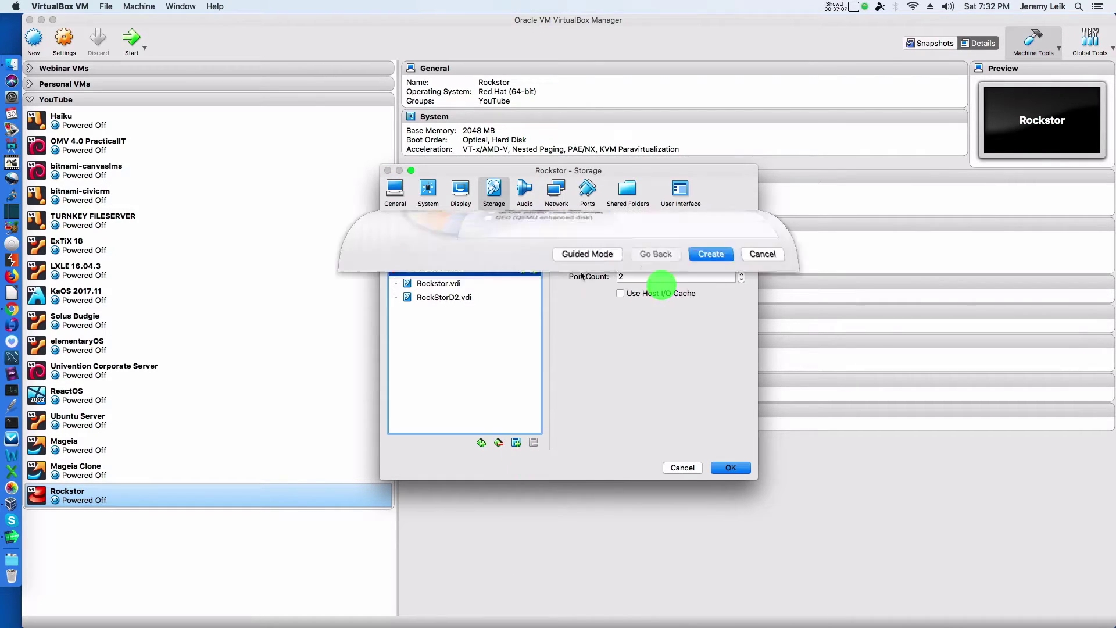
{"action": "key", "text": "super+a"}
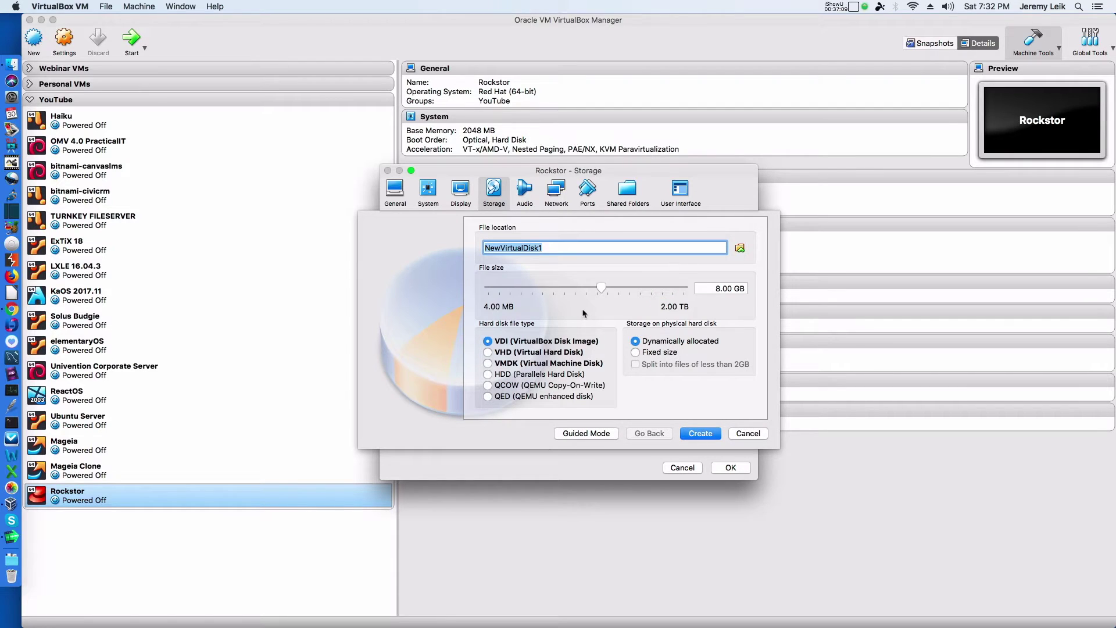
{"action": "type", "text": "RockStorD3"}
{"action": "left_click", "coordinate": [702, 431]}
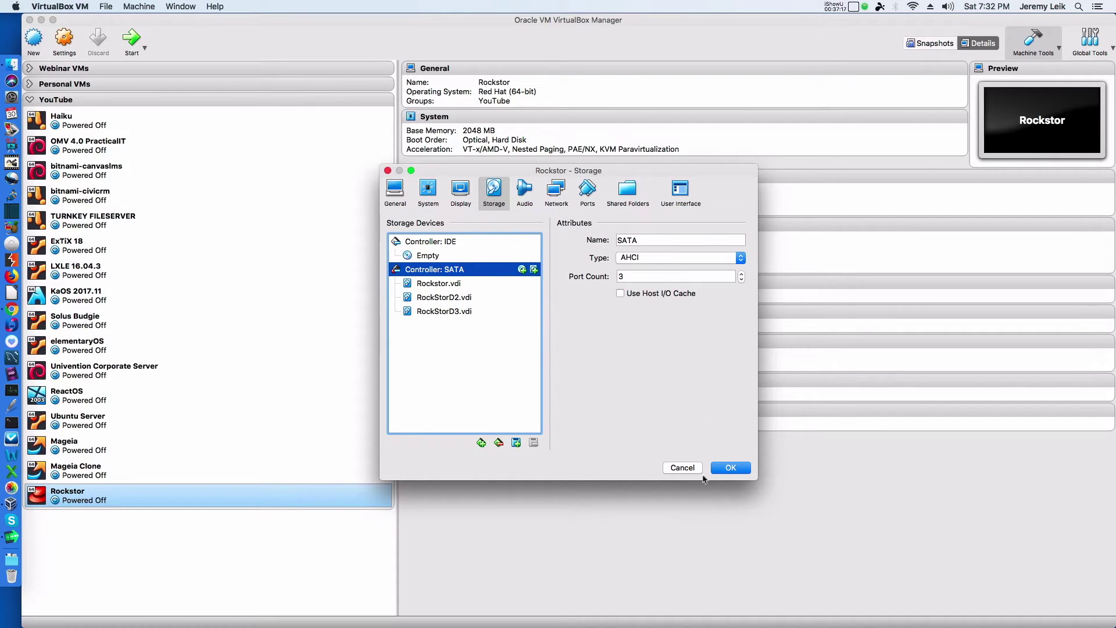
{"action": "left_click", "coordinate": [731, 468]}
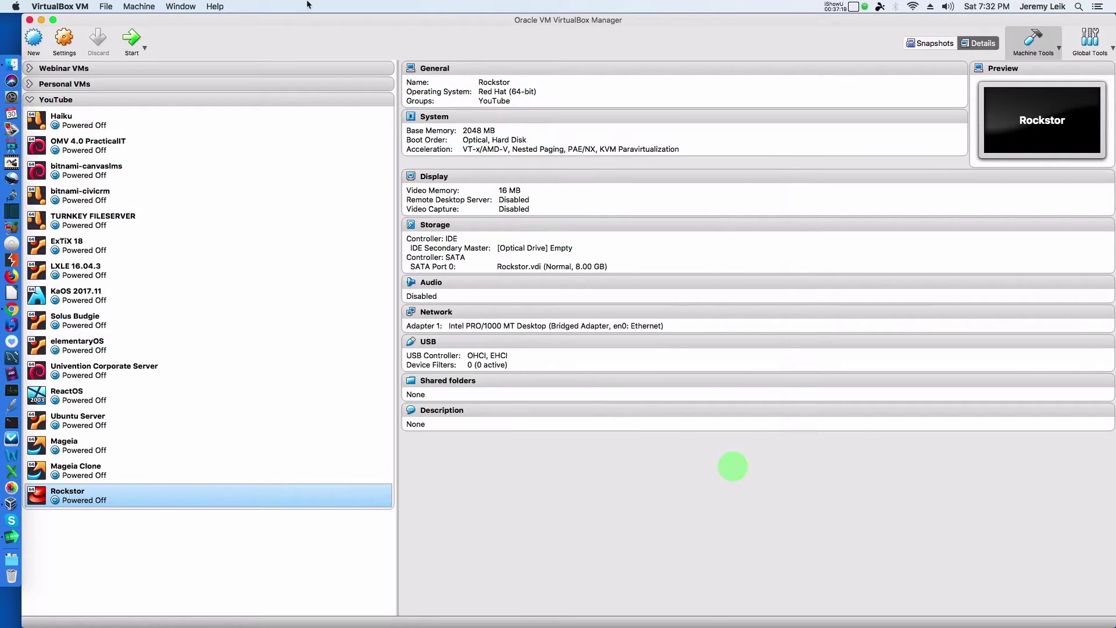
Step: Start the Rockstor VM and place the Chrome window below its console
{"action": "left_click", "coordinate": [132, 39]}
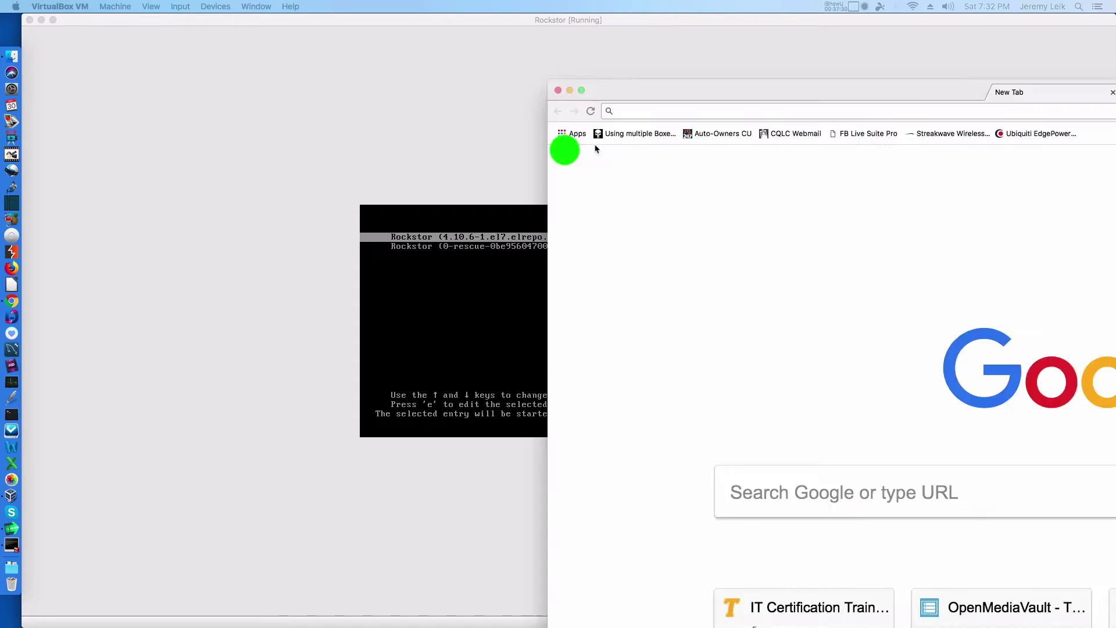
{"action": "left_click_drag", "start_coordinate": [563, 147], "coordinate": [525, 428]}
{"action": "left_click", "coordinate": [543, 329]}
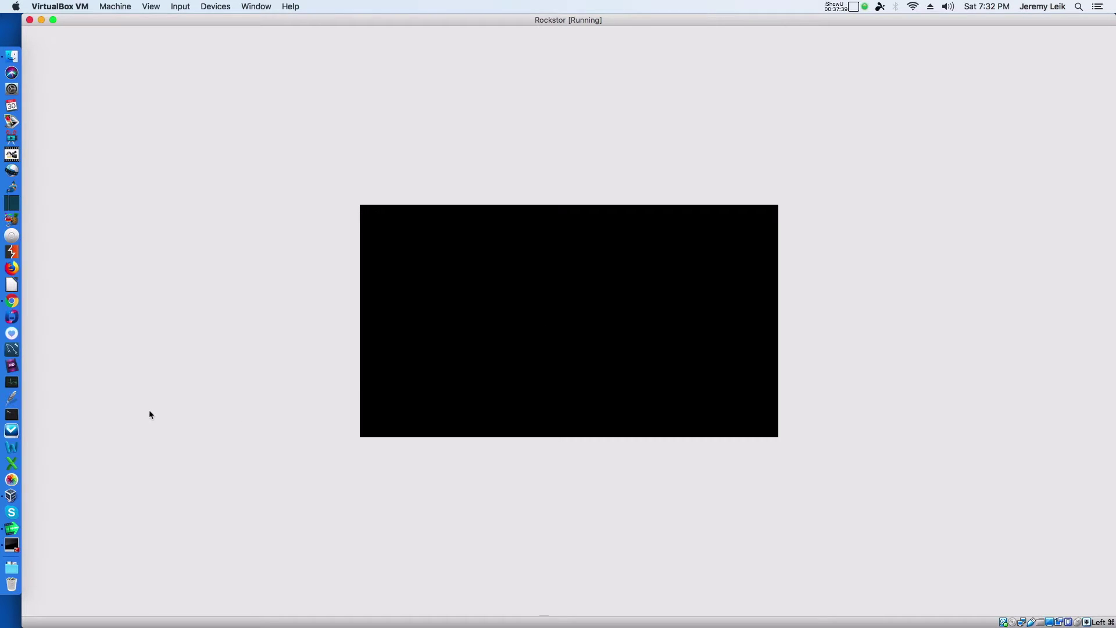
{"action": "key", "text": "super+Tab"}
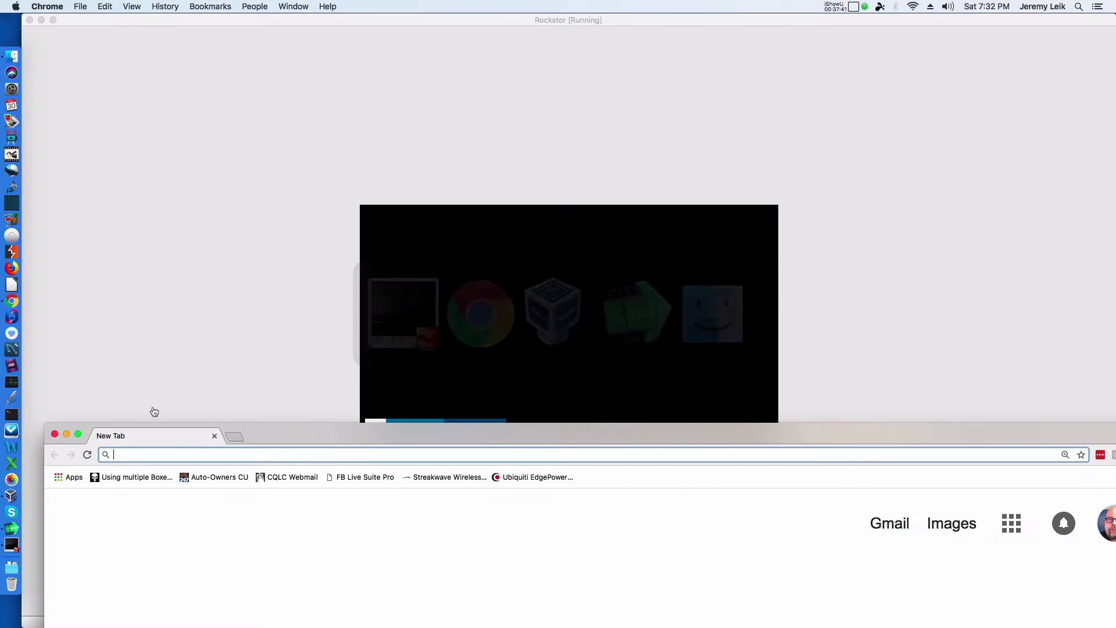
{"action": "left_click_drag", "start_coordinate": [402, 433], "coordinate": [394, 471]}
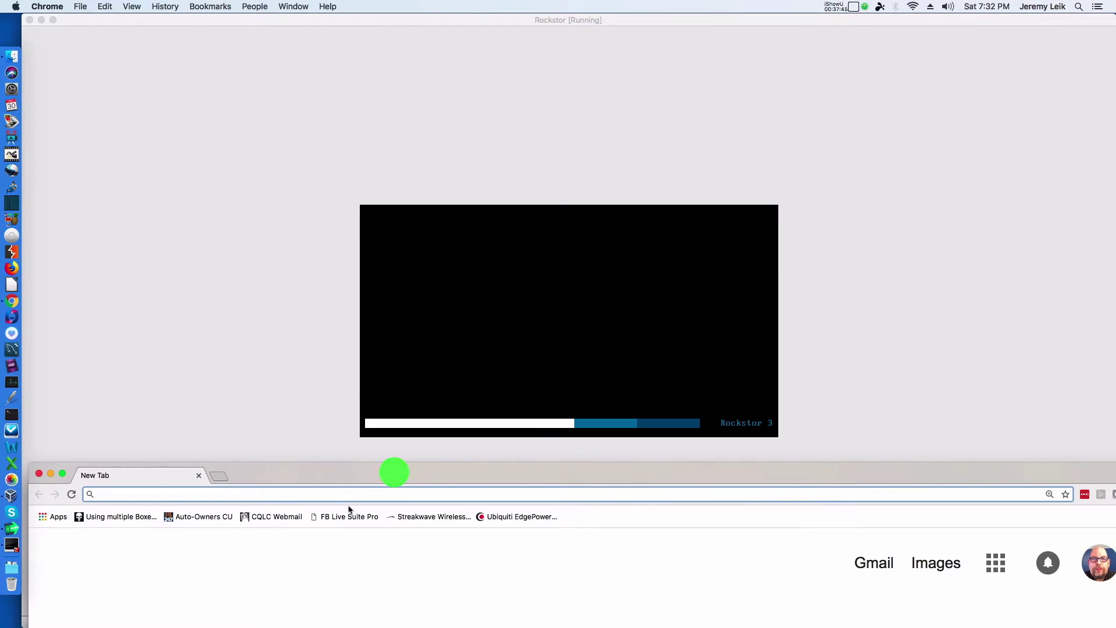
{"action": "type", "text": "172.16.74.58"}
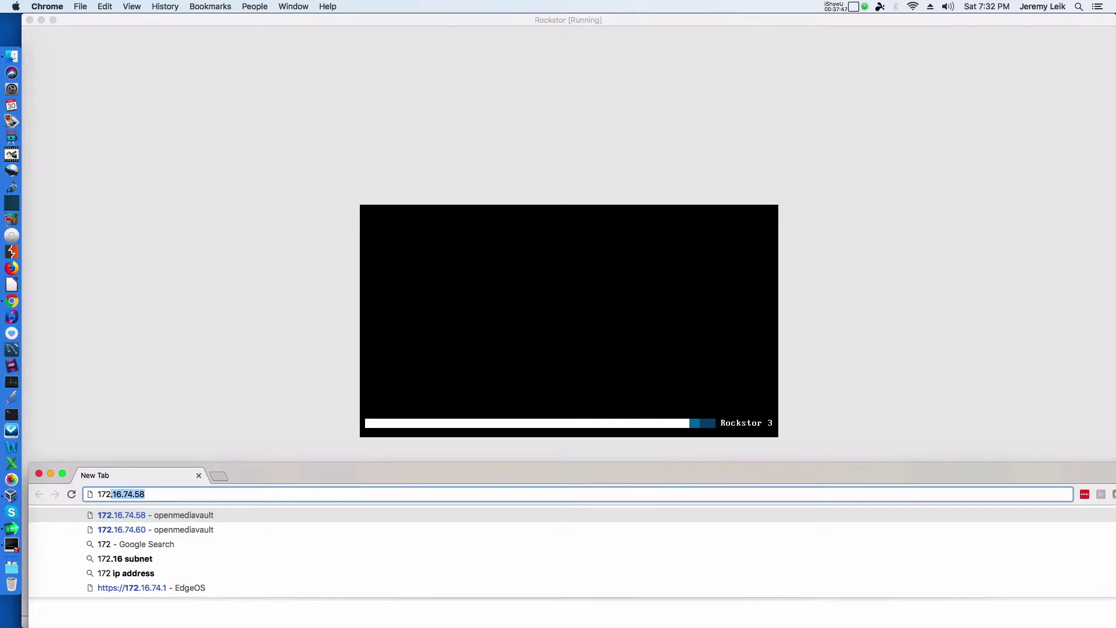
{"action": "key", "text": "Right"}
{"action": "key", "text": "BackSpace"}
{"action": "key", "text": "BackSpace"}
{"action": "type", "text": "38"}
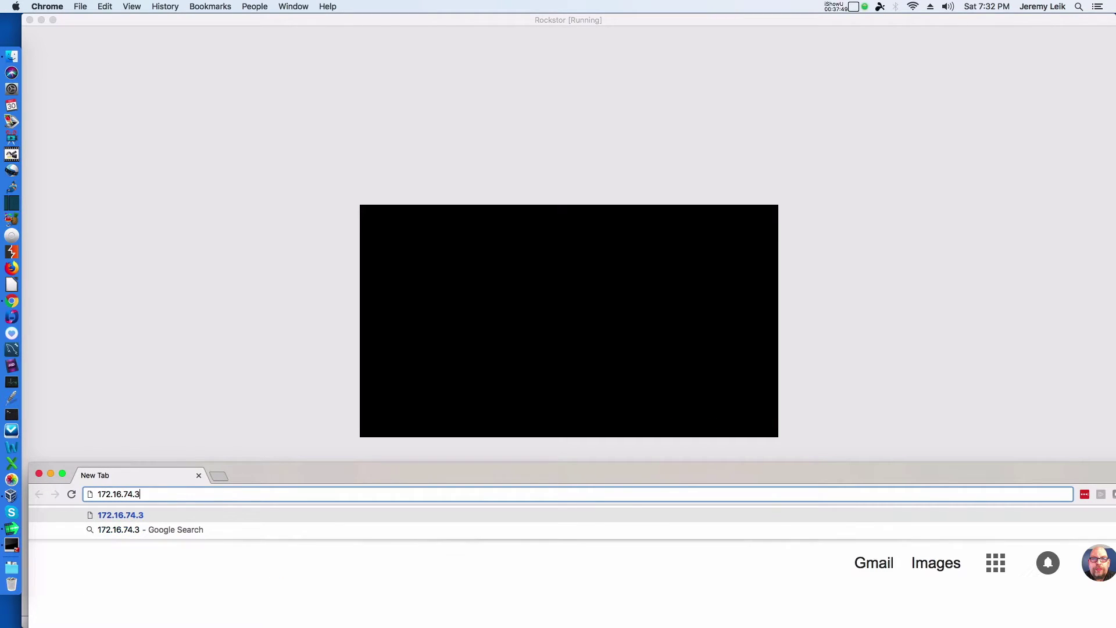
{"action": "left_click", "coordinate": [97, 494]}
{"action": "type", "text": "https://"}
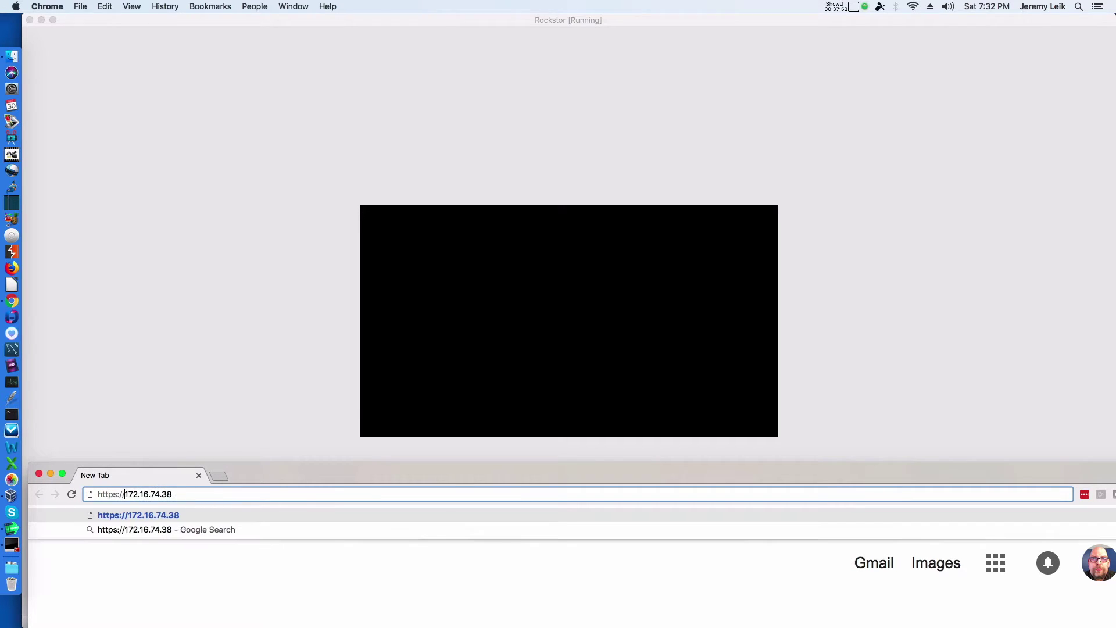
{"action": "key", "text": "End"}
{"action": "key", "text": "BackSpace"}
{"action": "key", "text": "BackSpace"}
{"action": "type", "text": "8"}
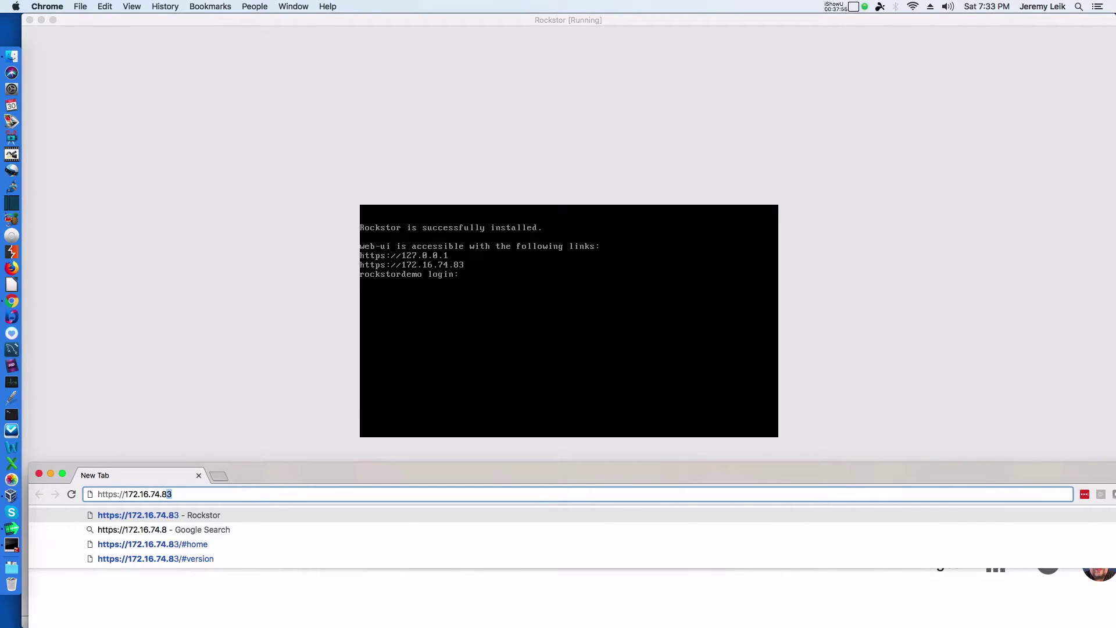
{"action": "type", "text": "3"}
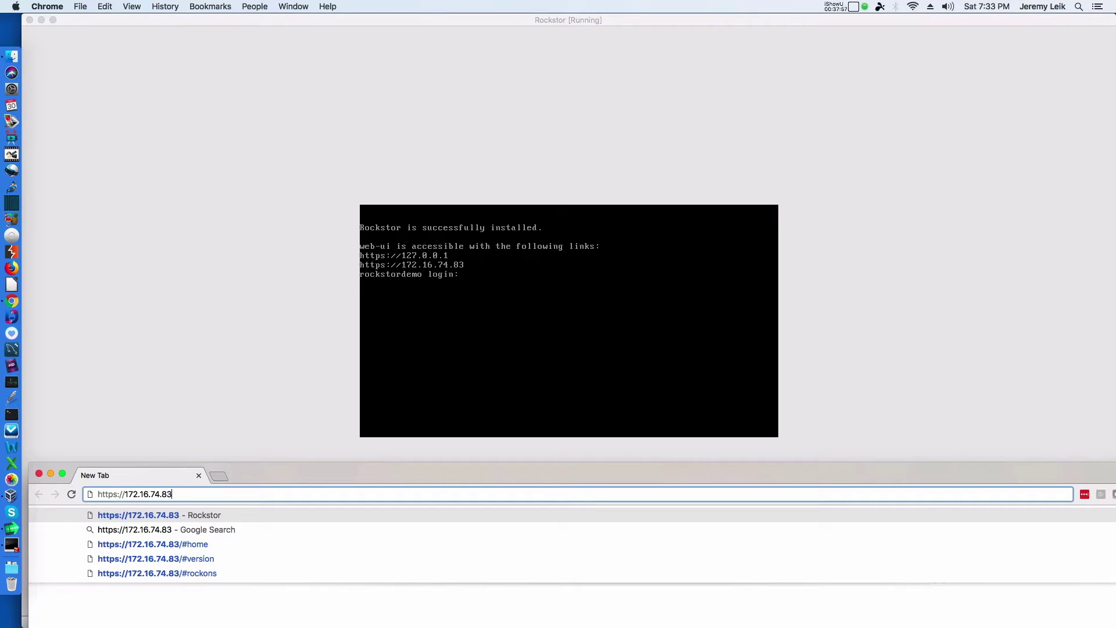
{"action": "key", "text": "Return"}
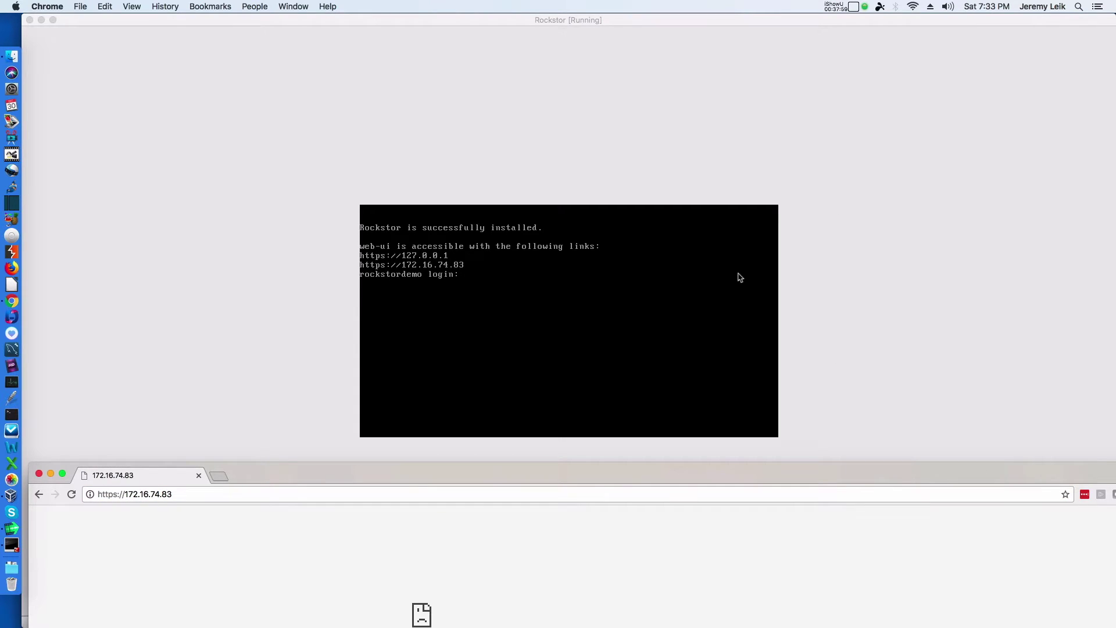
Step: Maximise Chrome, decline stable updates, and show the Disks list with the new 10 GB and 8 GB disks
{"action": "double_click", "coordinate": [410, 481]}
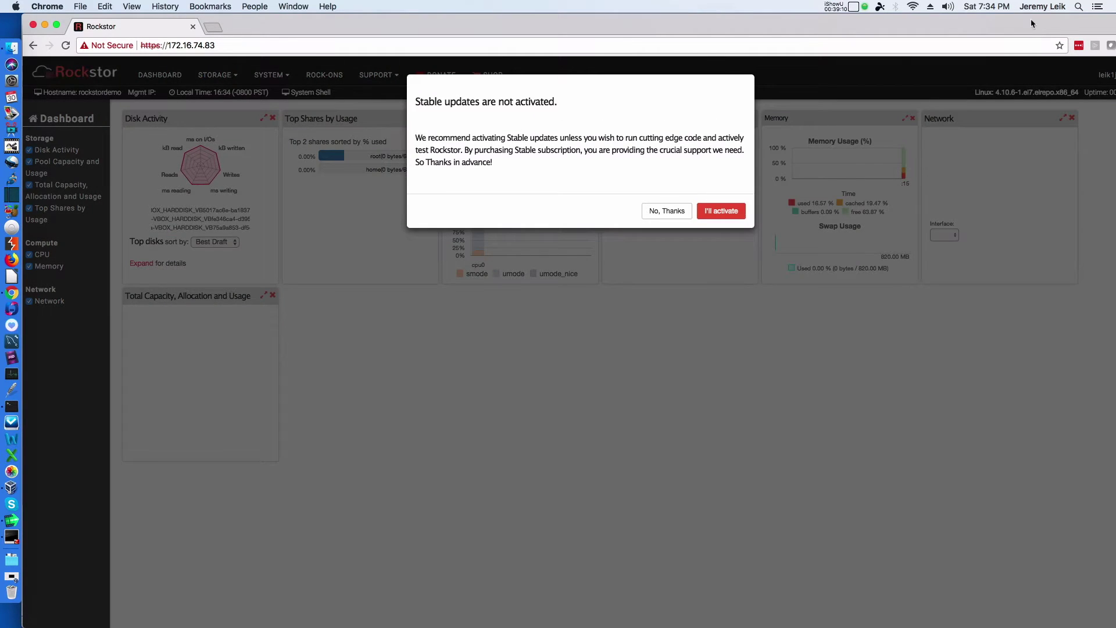
{"action": "left_click", "coordinate": [658, 212]}
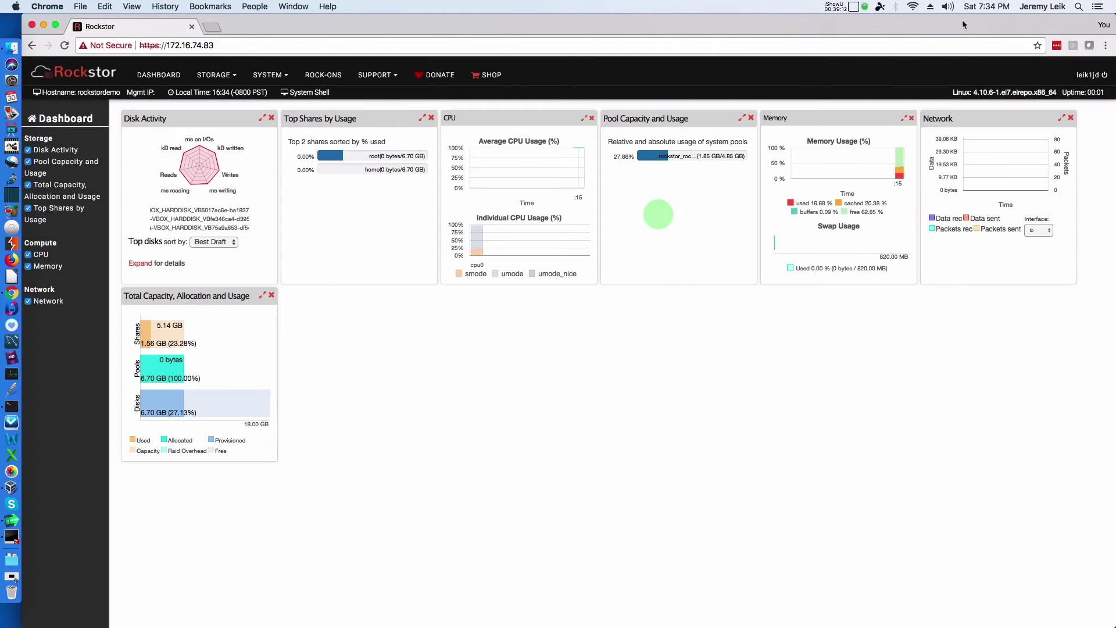
{"action": "left_click", "coordinate": [961, 19]}
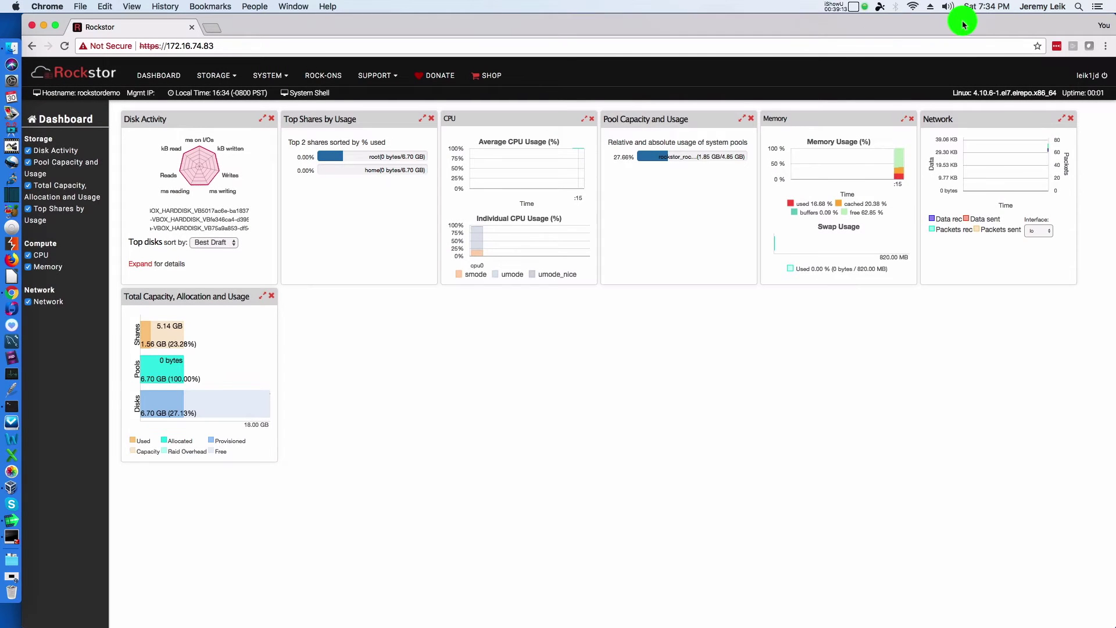
{"action": "left_click", "coordinate": [1105, 75]}
{"action": "left_click", "coordinate": [947, 65]}
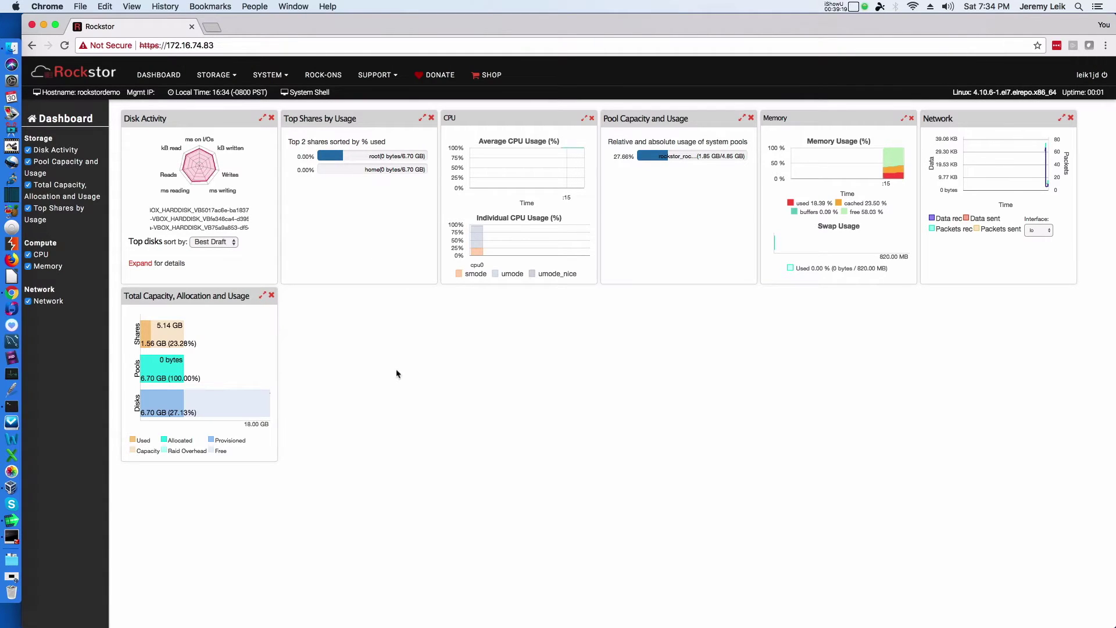
{"action": "left_click", "coordinate": [234, 76]}
{"action": "left_click", "coordinate": [228, 93]}
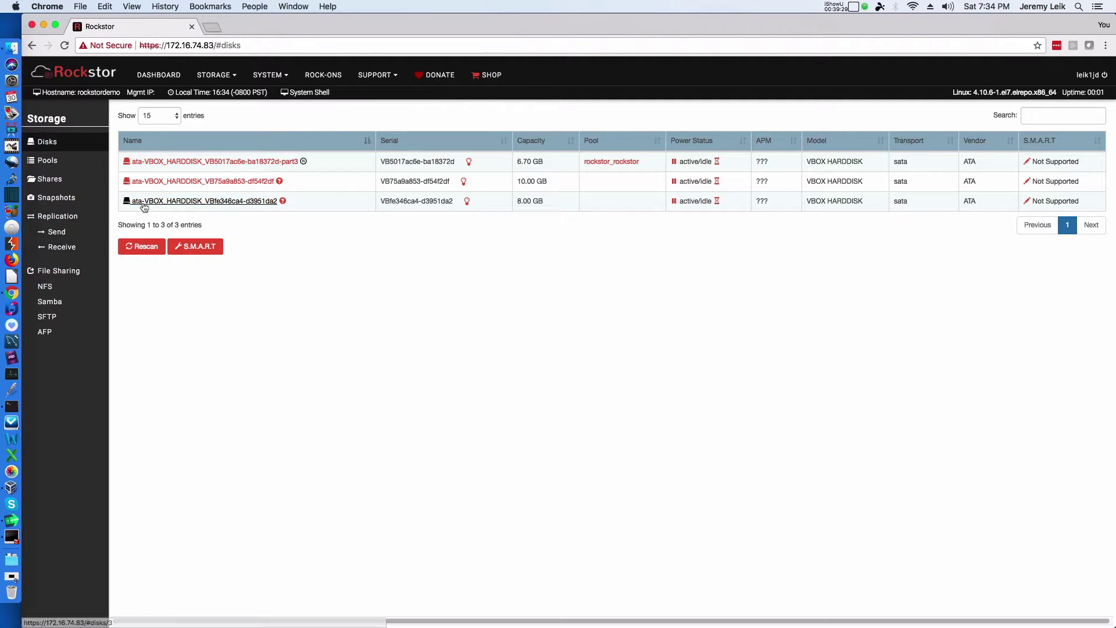
Step: Step through the 10 GB disk's S.M.A.R.T attributes, capabilities, error logs, self-tests and options
{"action": "left_click", "coordinate": [170, 182]}
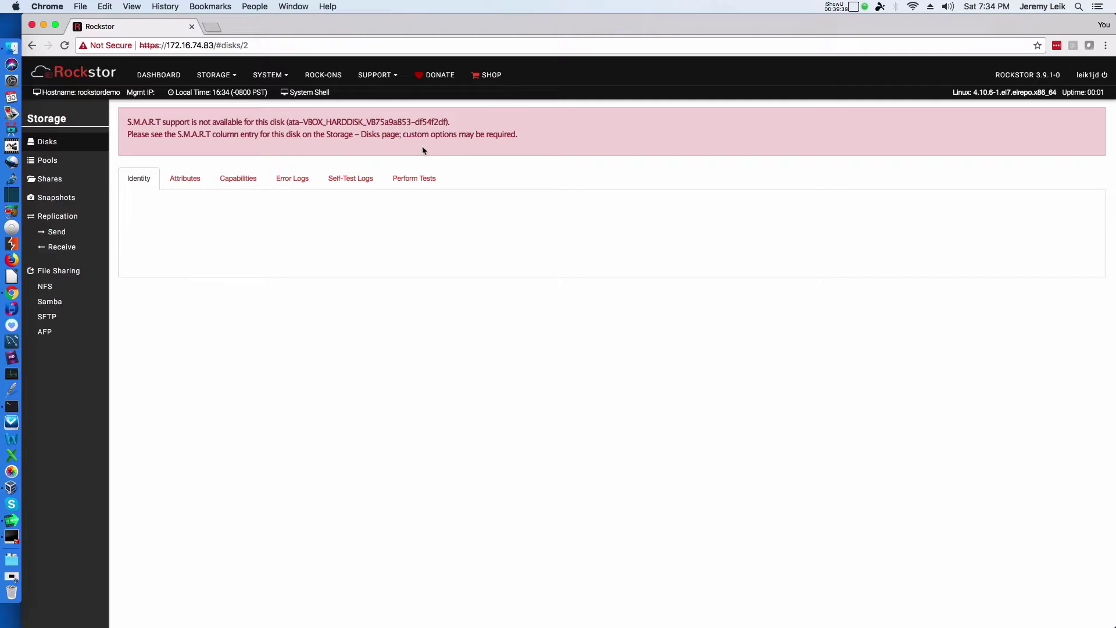
{"action": "left_click", "coordinate": [180, 179]}
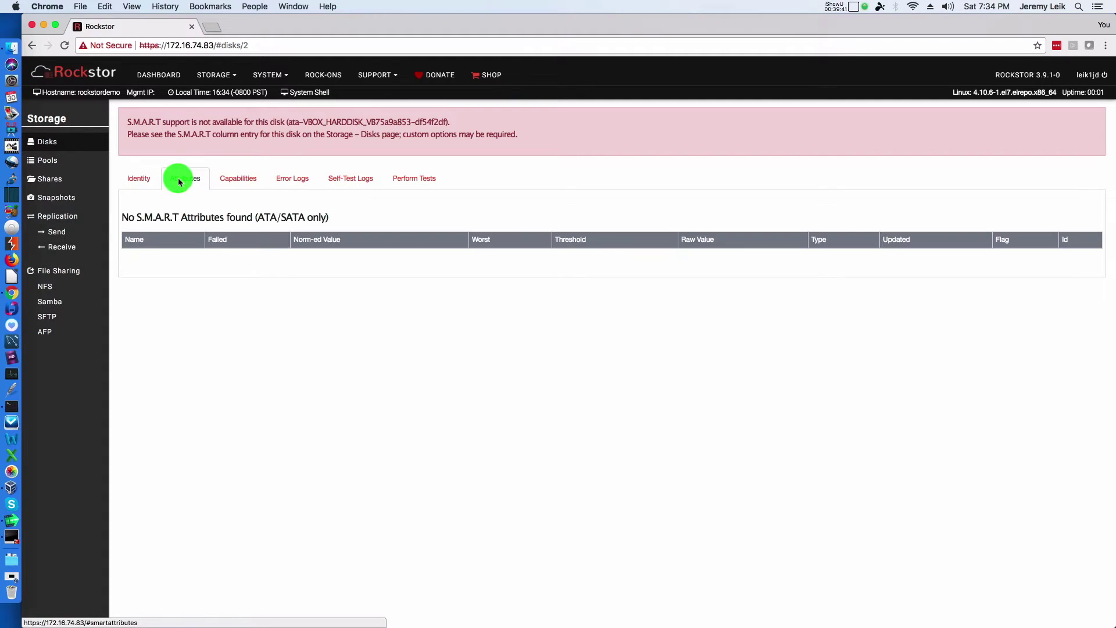
{"action": "left_click", "coordinate": [241, 178]}
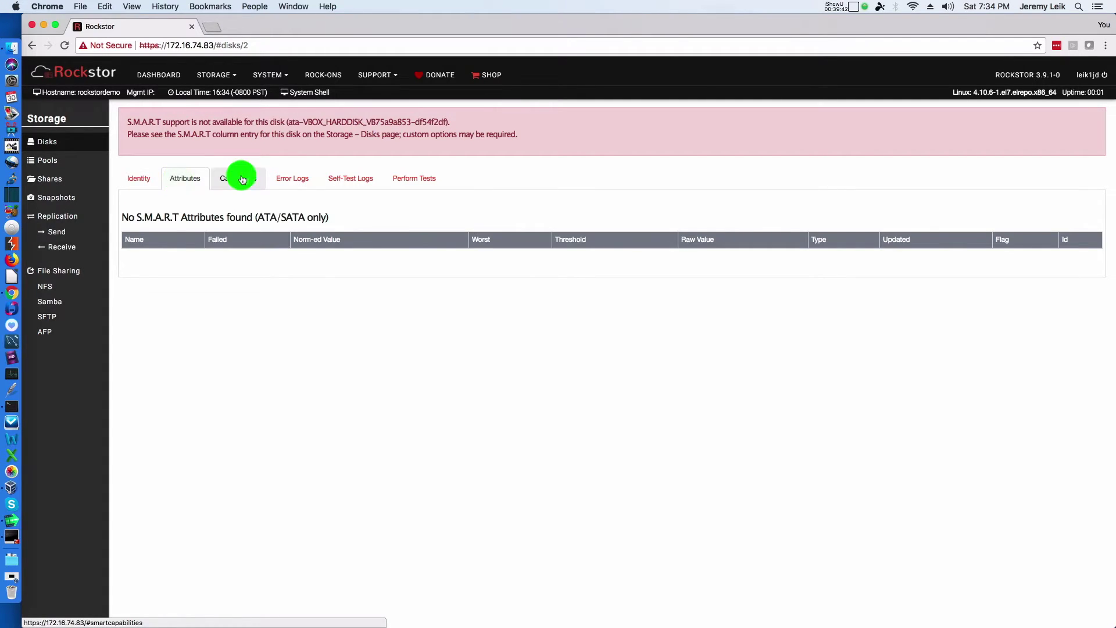
{"action": "left_click", "coordinate": [293, 178]}
{"action": "left_click", "coordinate": [355, 179]}
{"action": "left_click", "coordinate": [387, 181]}
{"action": "left_click", "coordinate": [151, 183]}
Step: Visit the Shares list, then the Pools page showing rockstor_rockstor
{"action": "left_click", "coordinate": [234, 77]}
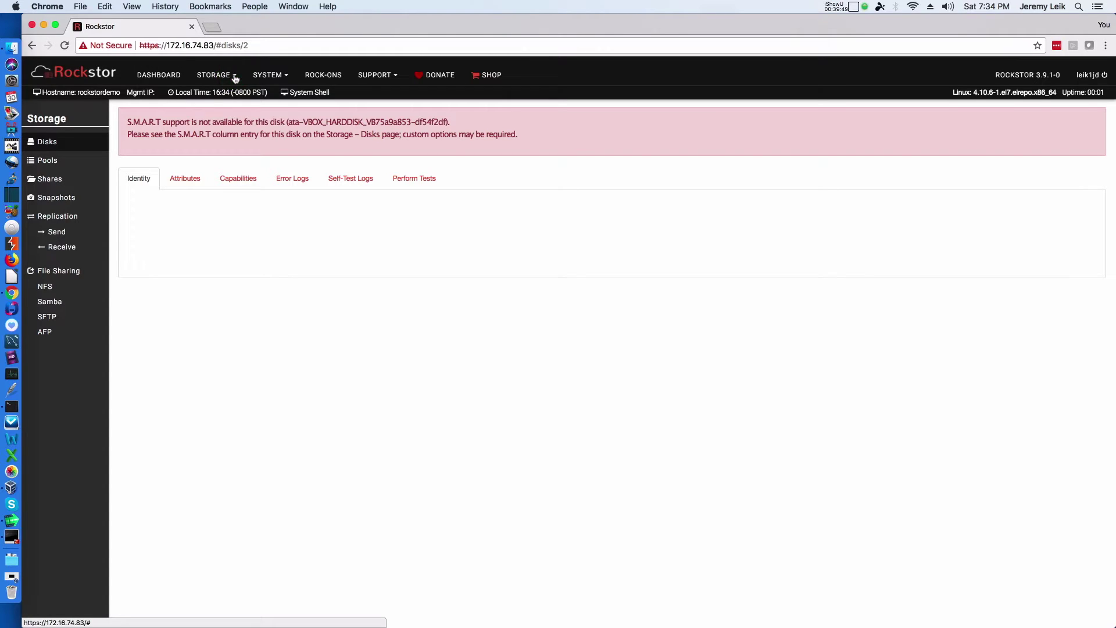
{"action": "left_click", "coordinate": [234, 76]}
{"action": "left_click", "coordinate": [230, 124]}
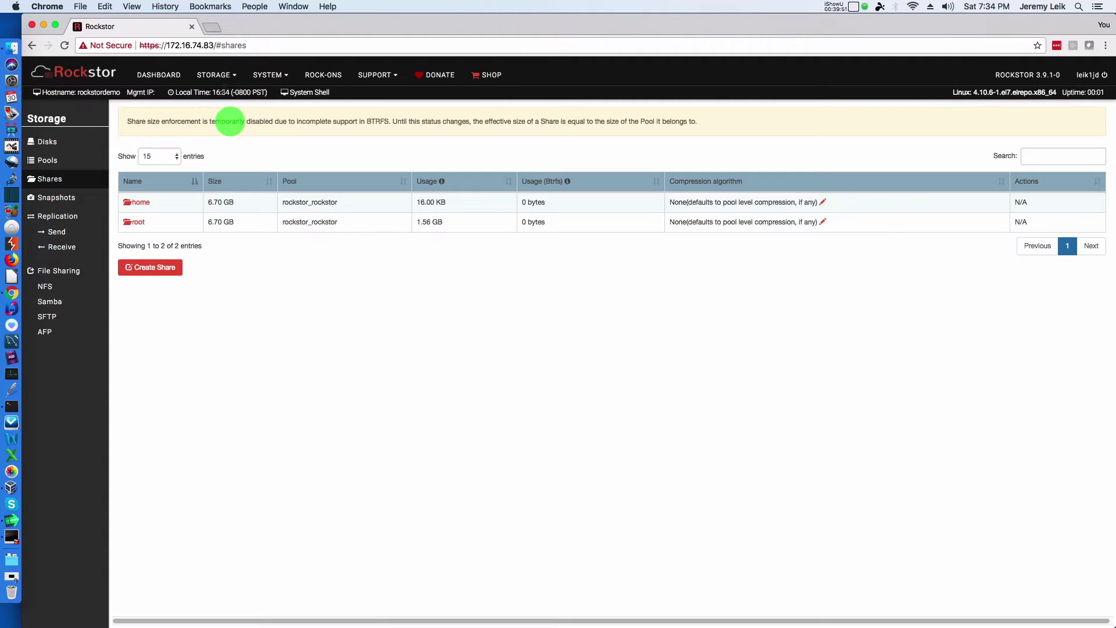
{"action": "left_click", "coordinate": [233, 76]}
{"action": "left_click", "coordinate": [230, 111]}
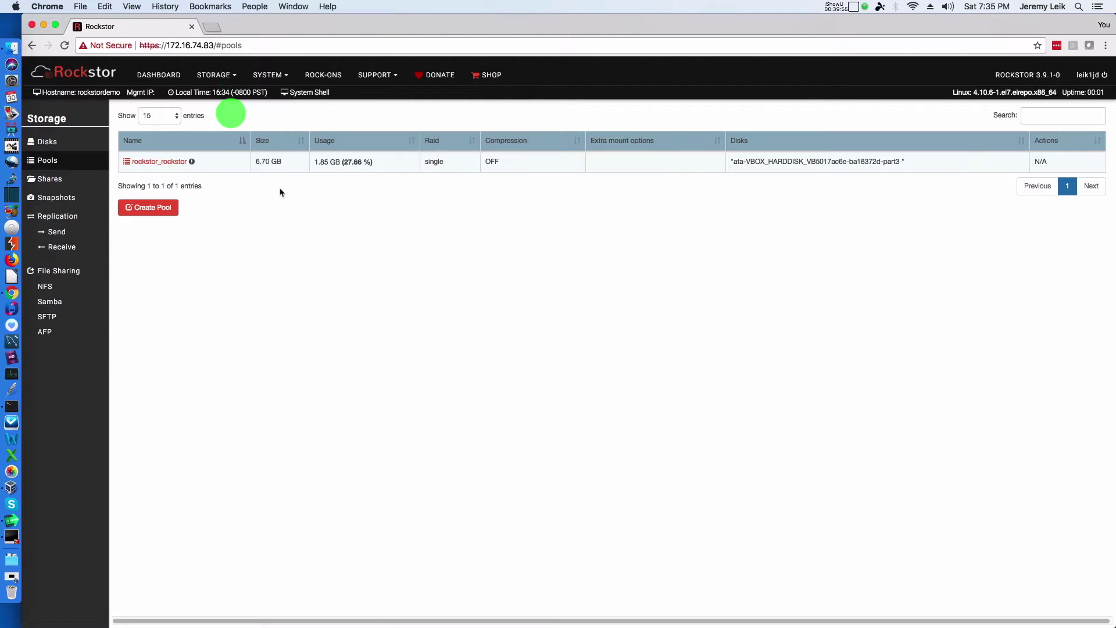
Step: Start a new pool named rockstor_newpool with compression left disabled
{"action": "left_click", "coordinate": [143, 209]}
{"action": "left_click", "coordinate": [453, 152]}
{"action": "type", "text": "rockstor_newpool"}
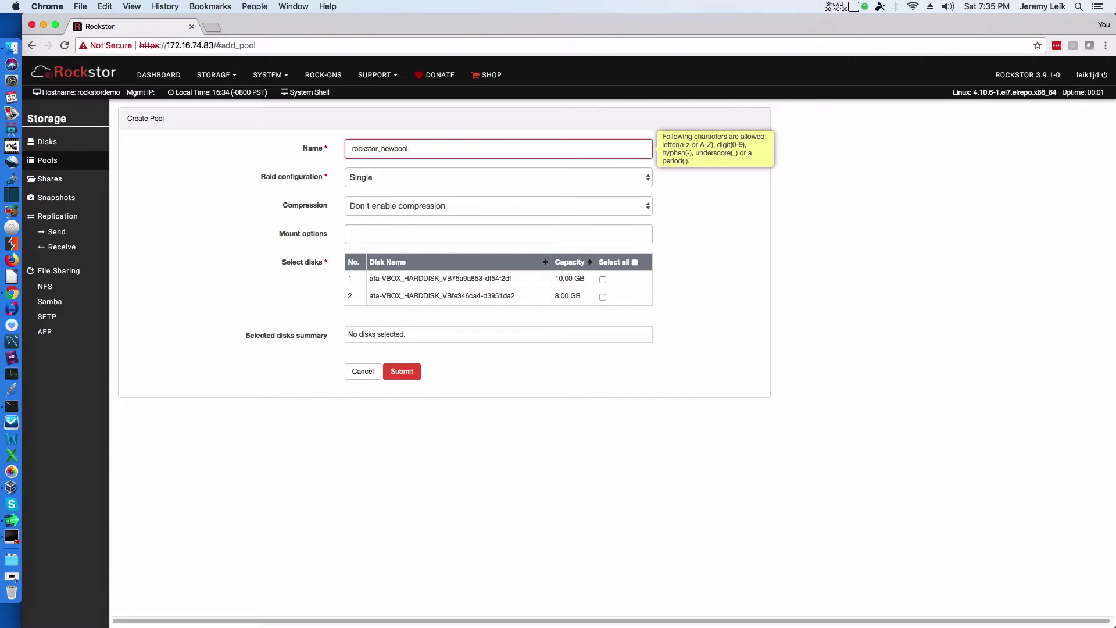
{"action": "left_click", "coordinate": [514, 179]}
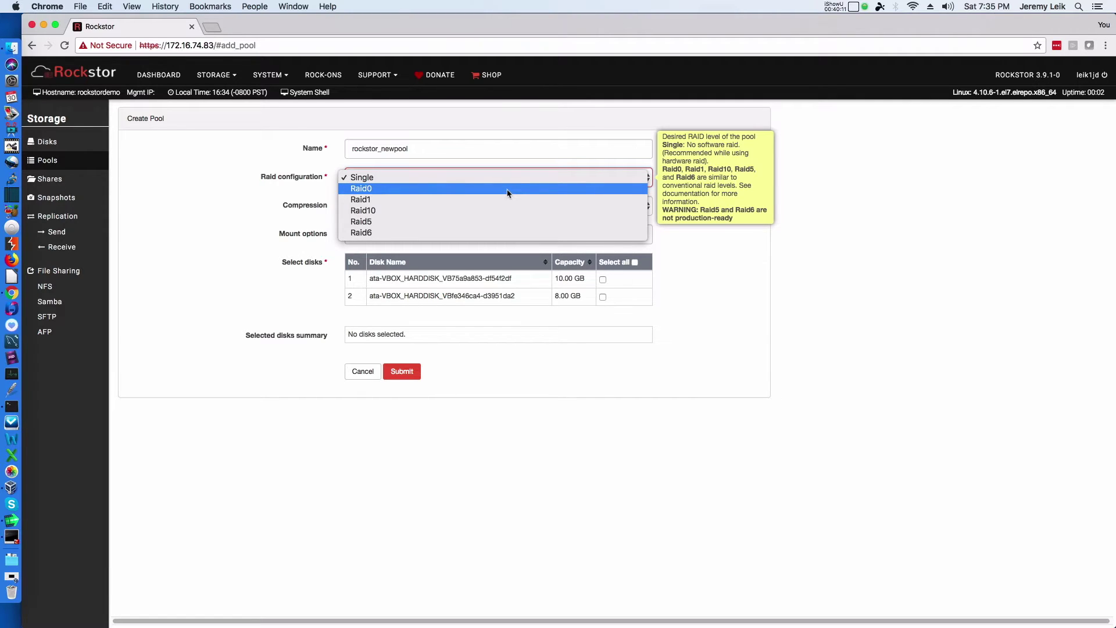
{"action": "left_click", "coordinate": [505, 189]}
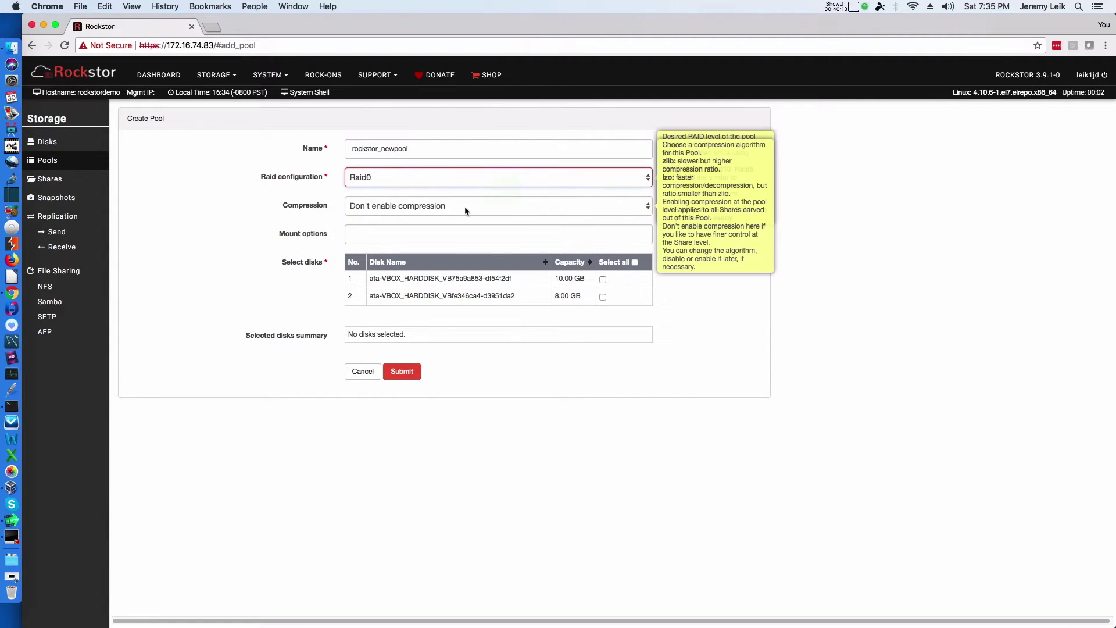
{"action": "left_click", "coordinate": [464, 209]}
{"action": "left_click", "coordinate": [465, 208]}
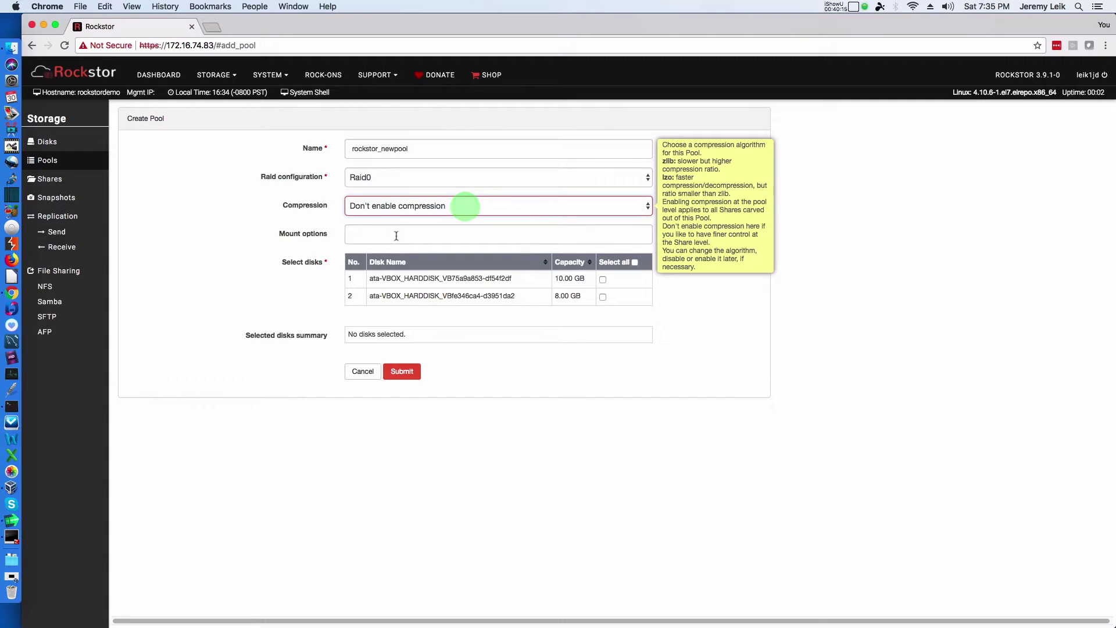
{"action": "left_click", "coordinate": [587, 238]}
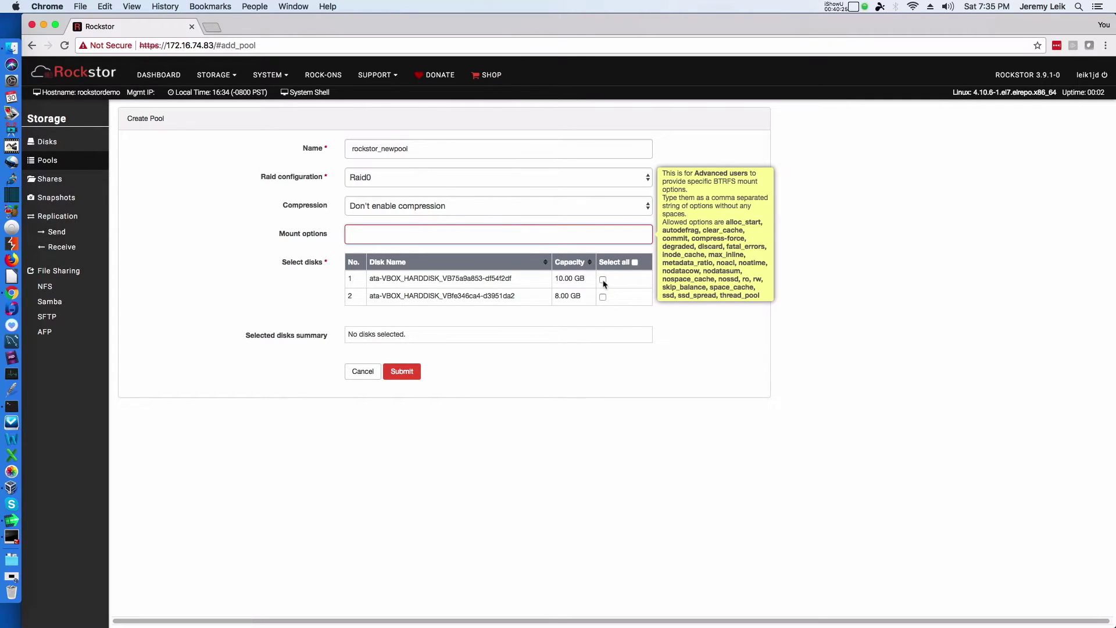
Step: Set the pool's RAID to Single, select the 10.00 GB disk, and submit it
{"action": "mouse_move", "coordinate": [630, 186]}
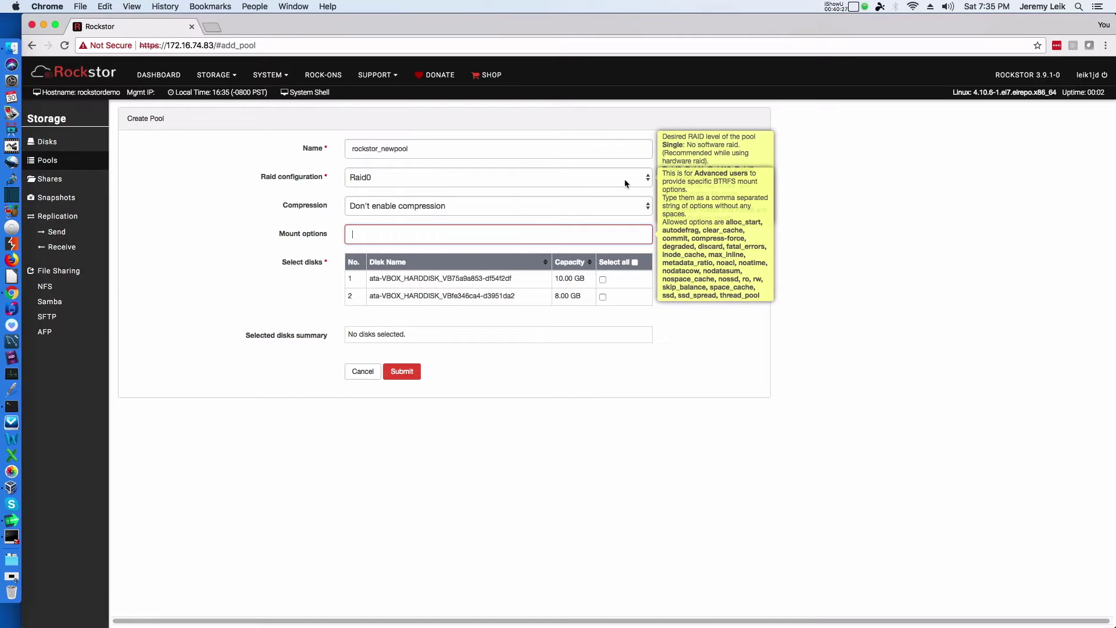
{"action": "left_click", "coordinate": [625, 184]}
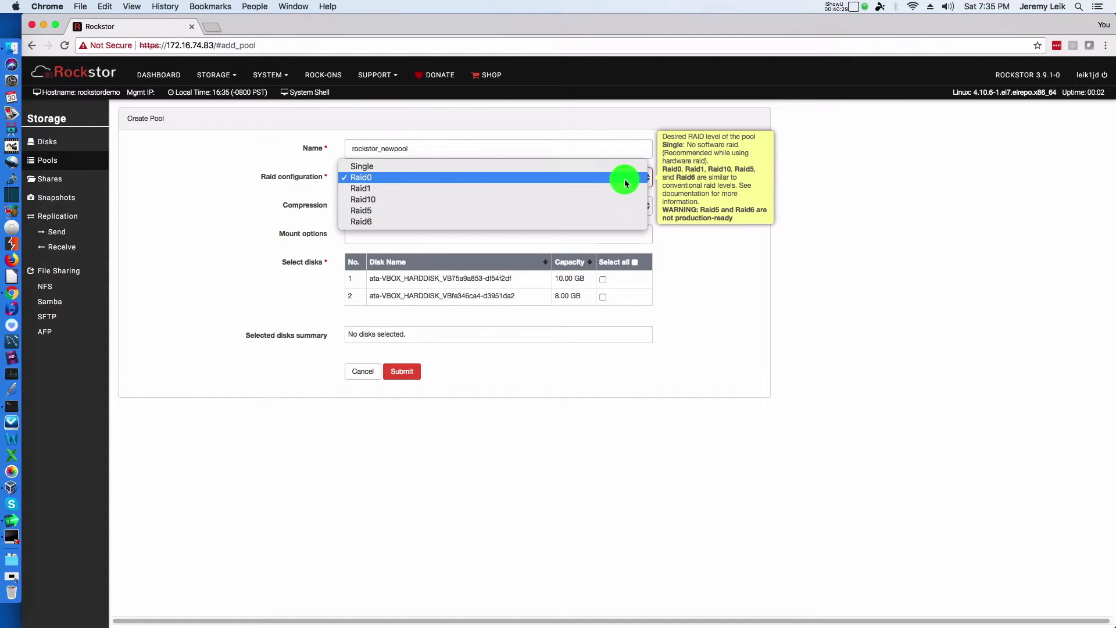
{"action": "left_click", "coordinate": [624, 168]}
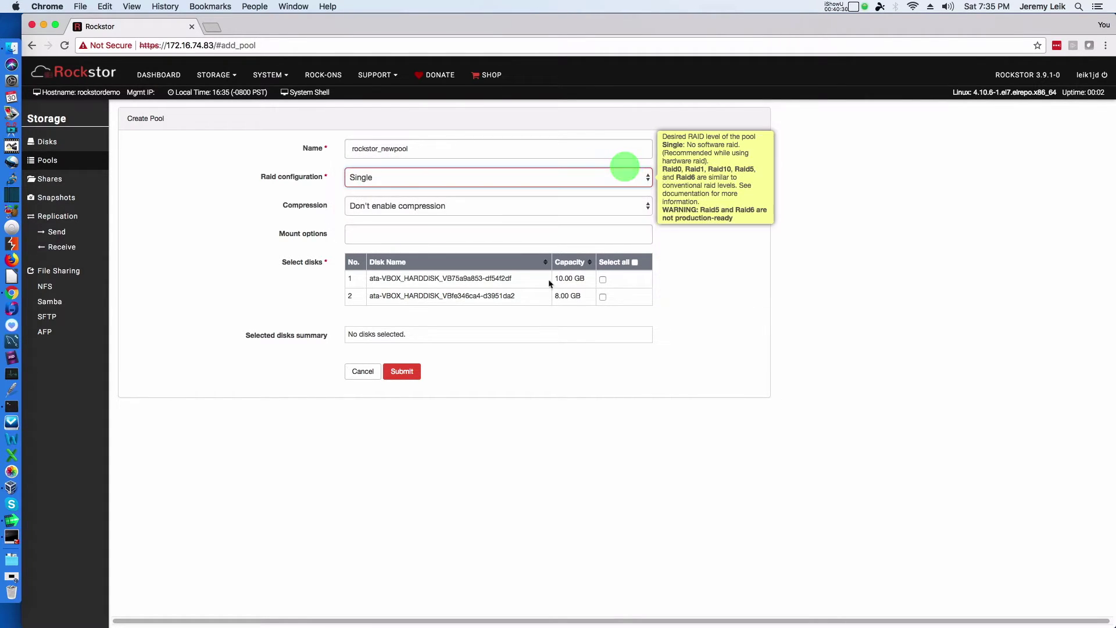
{"action": "left_click", "coordinate": [604, 279]}
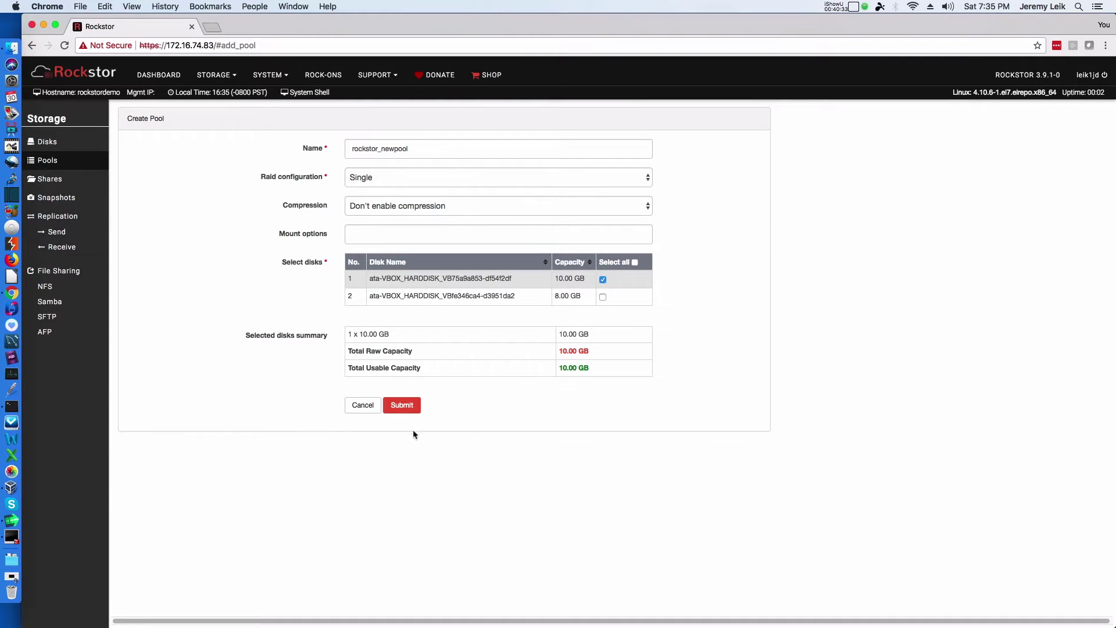
{"action": "left_click", "coordinate": [405, 406]}
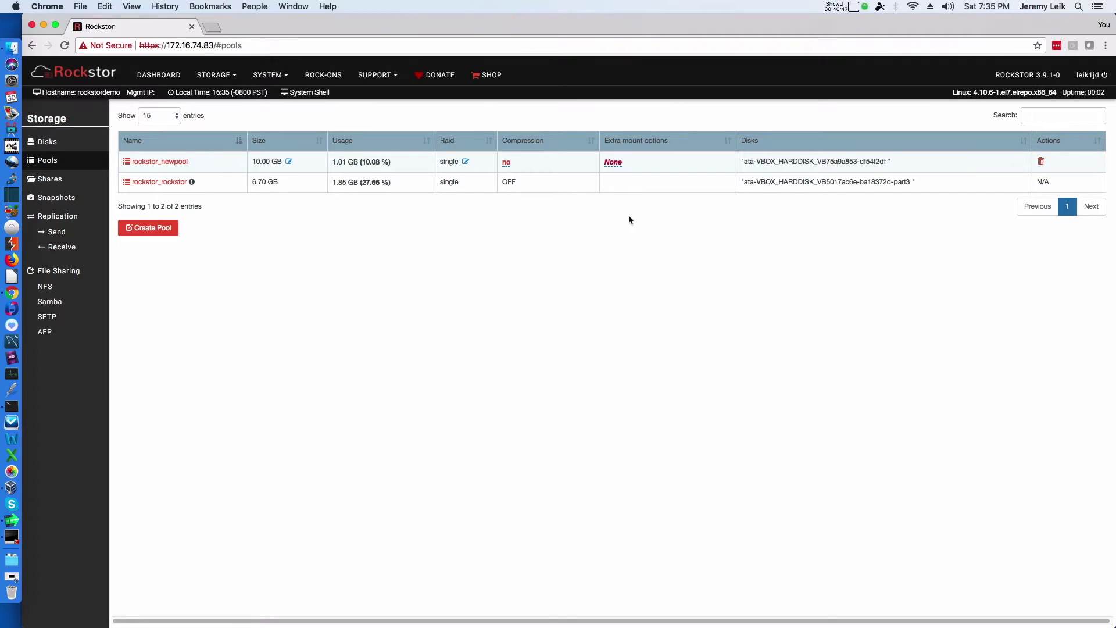
Step: Start a new share named test1 on the rockstor_newpool pool
{"action": "left_click", "coordinate": [226, 75]}
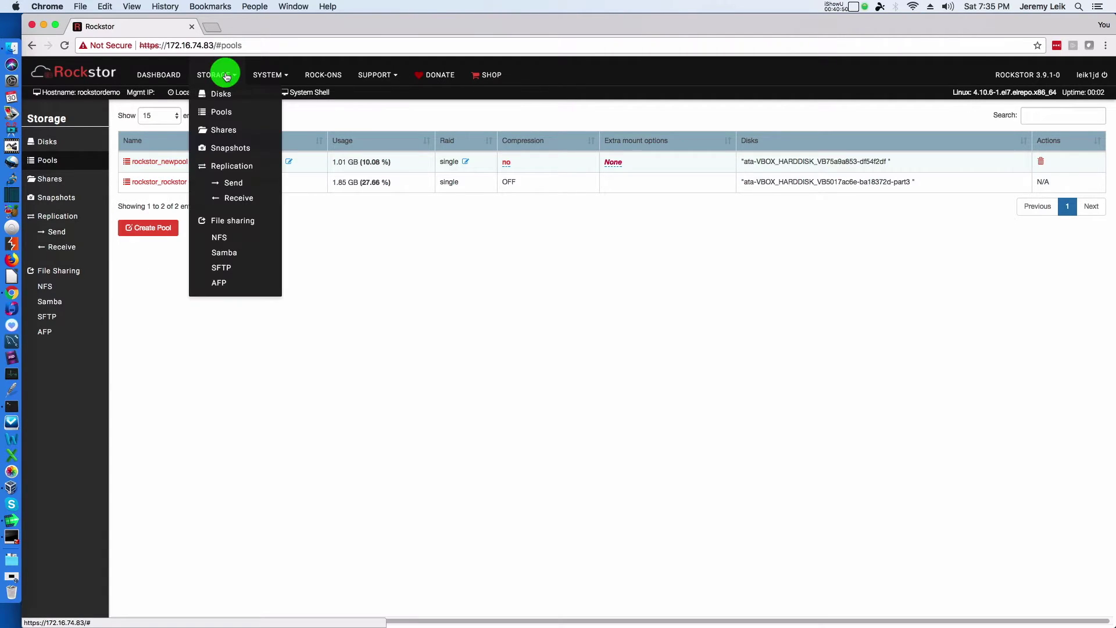
{"action": "left_click", "coordinate": [232, 131]}
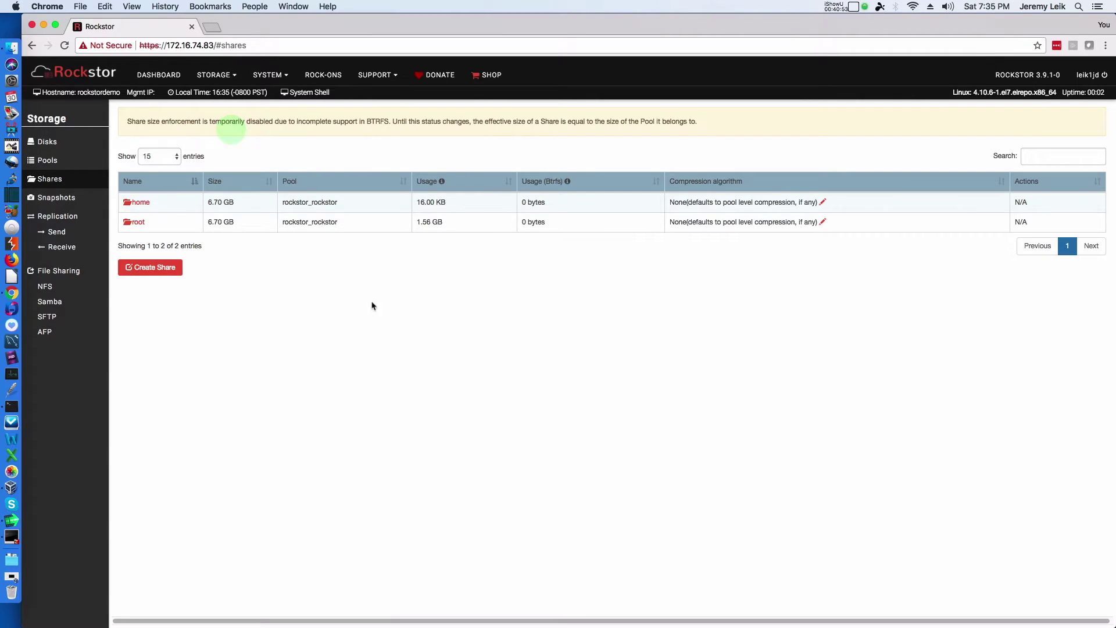
{"action": "left_click", "coordinate": [143, 268]}
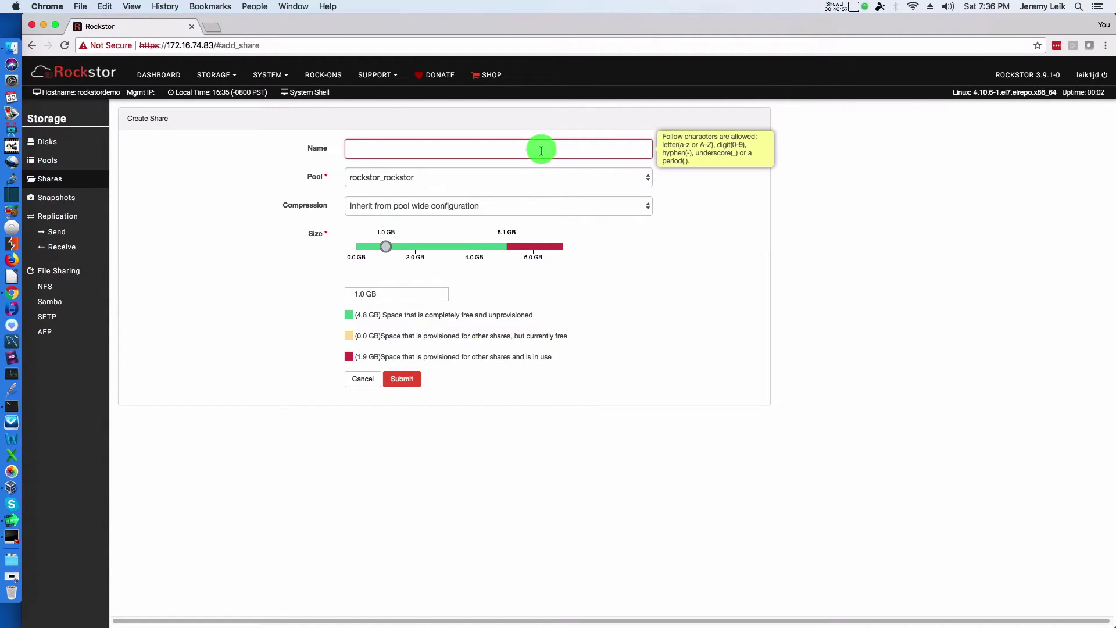
{"action": "type", "text": "test1"}
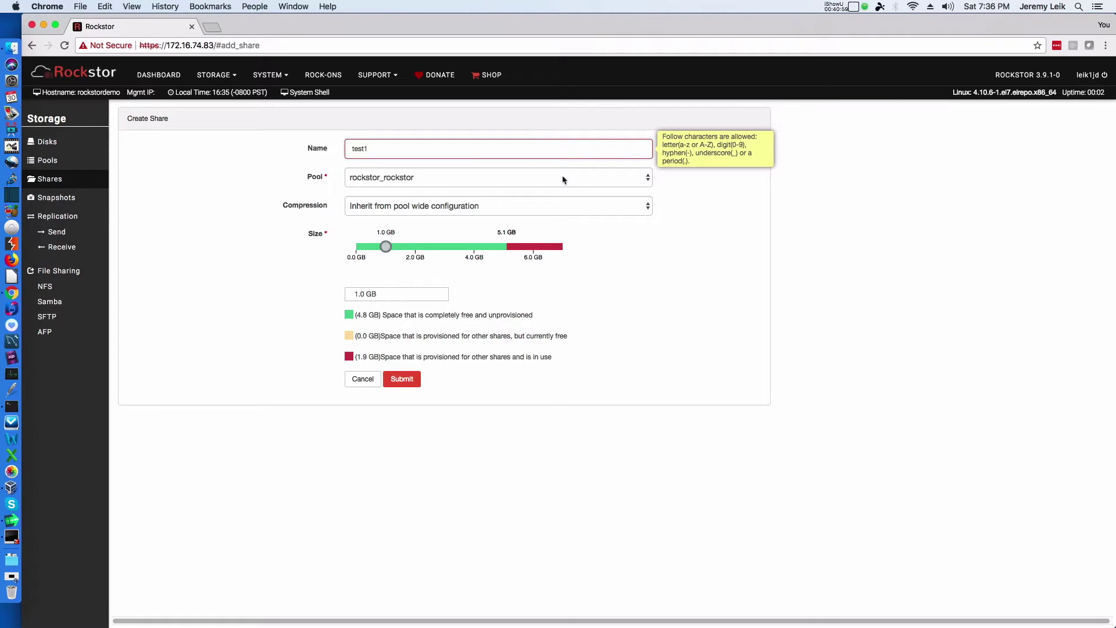
{"action": "left_click", "coordinate": [562, 179]}
{"action": "left_click", "coordinate": [548, 191]}
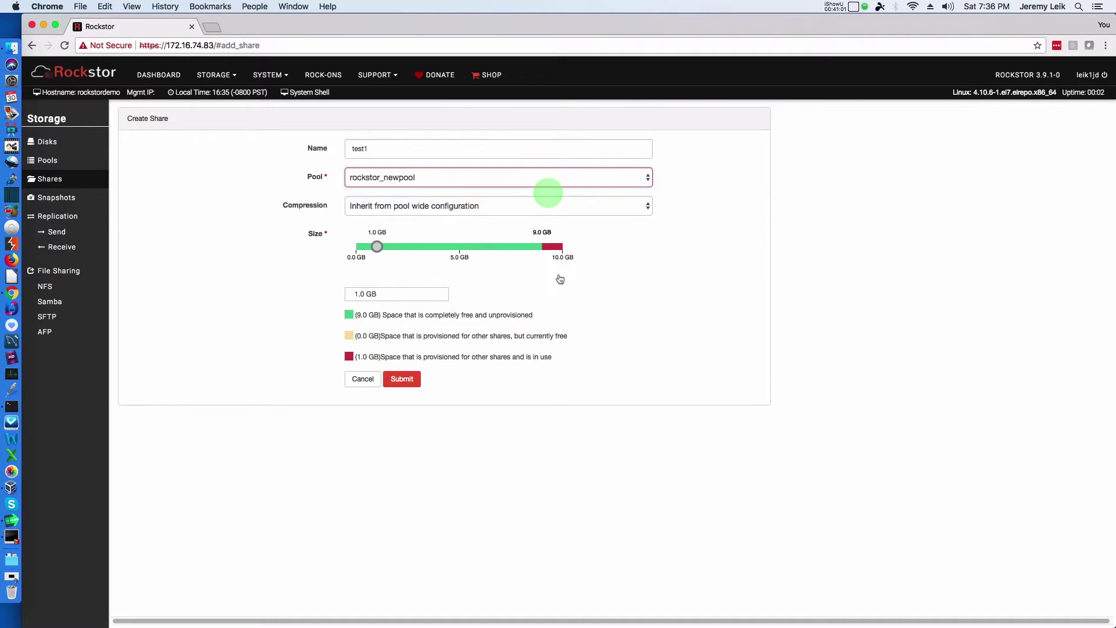
Step: Size the share to 2 GB, keep compression inherited from the pool, and submit it
{"action": "left_click", "coordinate": [378, 247]}
{"action": "left_click_drag", "start_coordinate": [378, 250], "coordinate": [399, 251]}
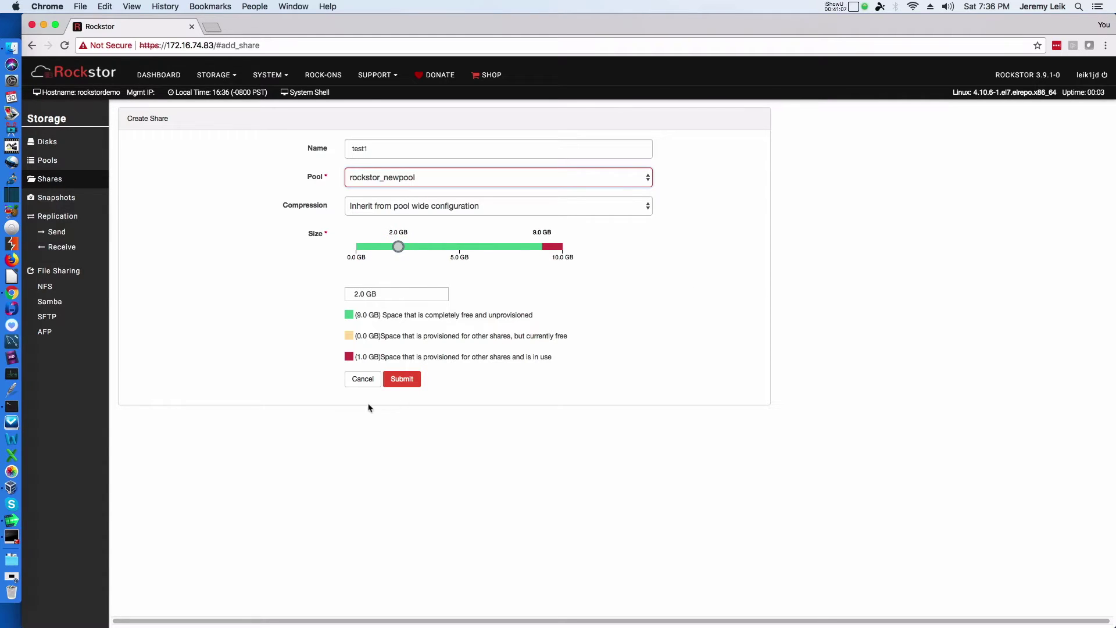
{"action": "left_click", "coordinate": [475, 208]}
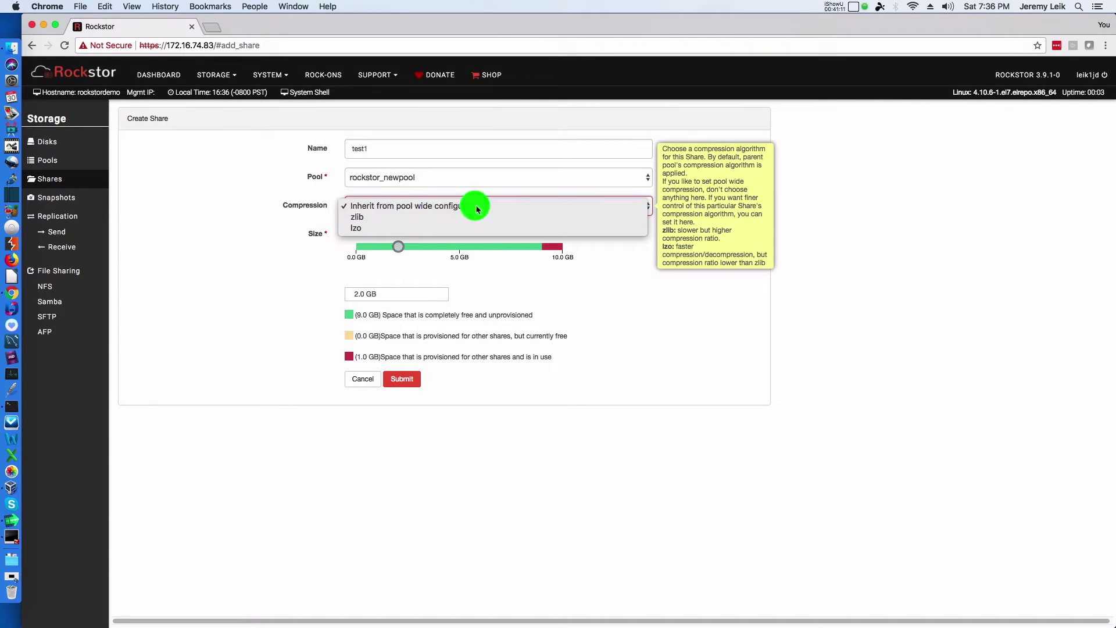
{"action": "left_click", "coordinate": [475, 206]}
{"action": "left_click", "coordinate": [402, 379]}
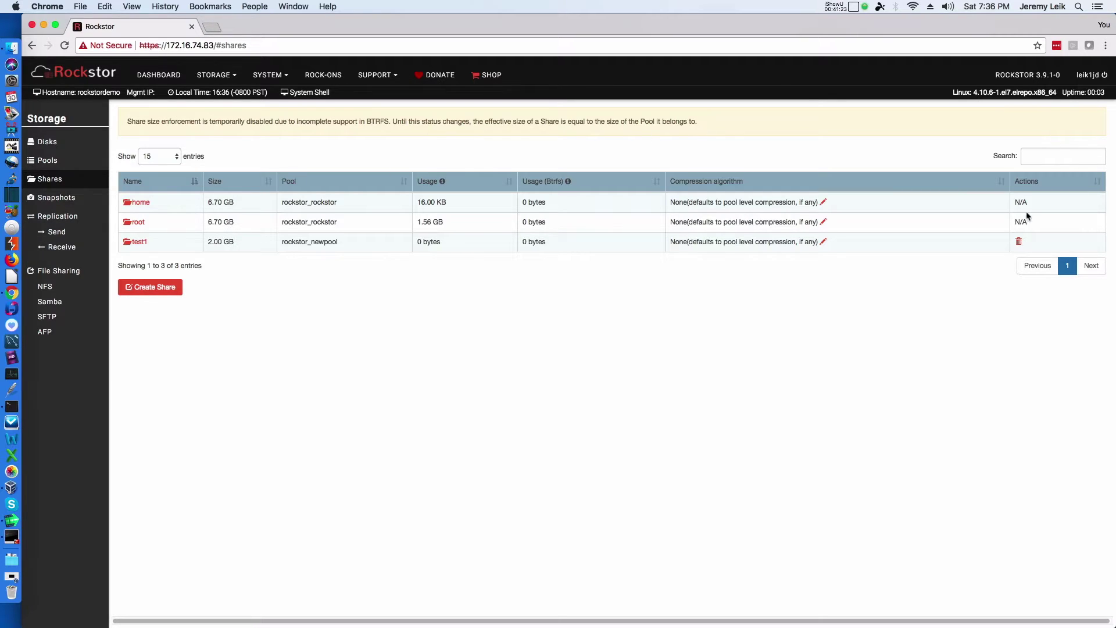
{"action": "left_click", "coordinate": [234, 77]}
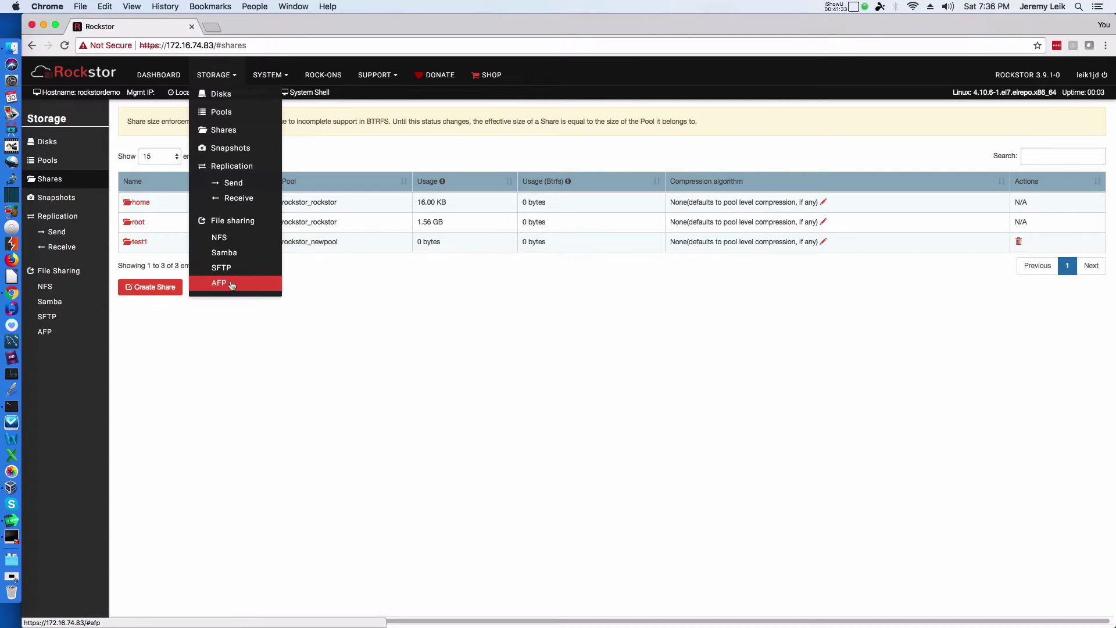
Step: Turn the Samba service on and start a Samba export of the test1 share
{"action": "left_click", "coordinate": [228, 254]}
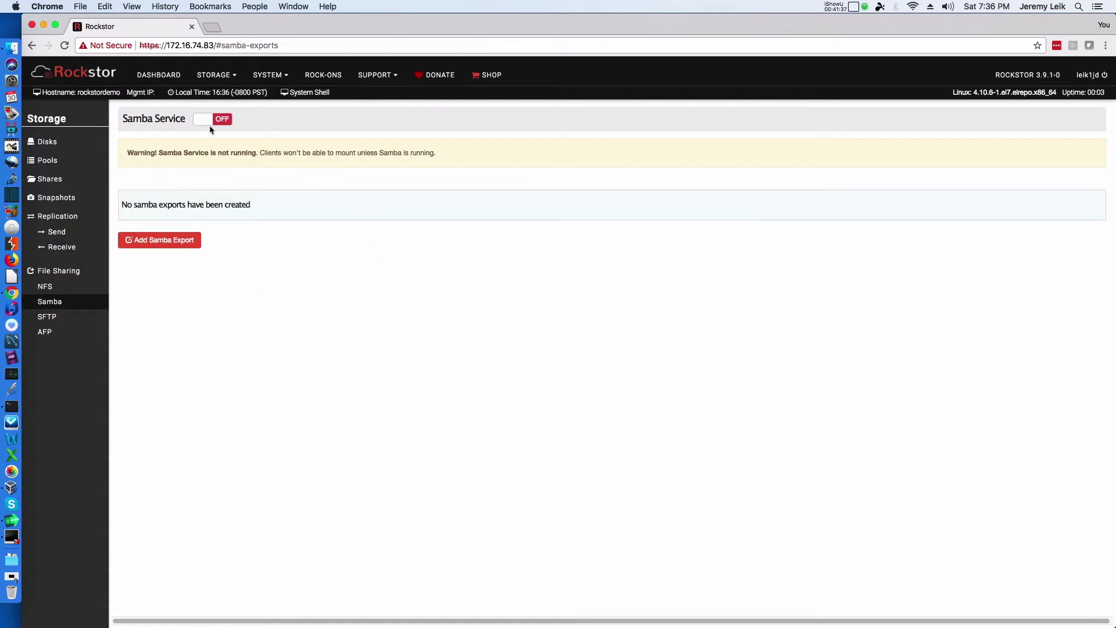
{"action": "left_click", "coordinate": [220, 120]}
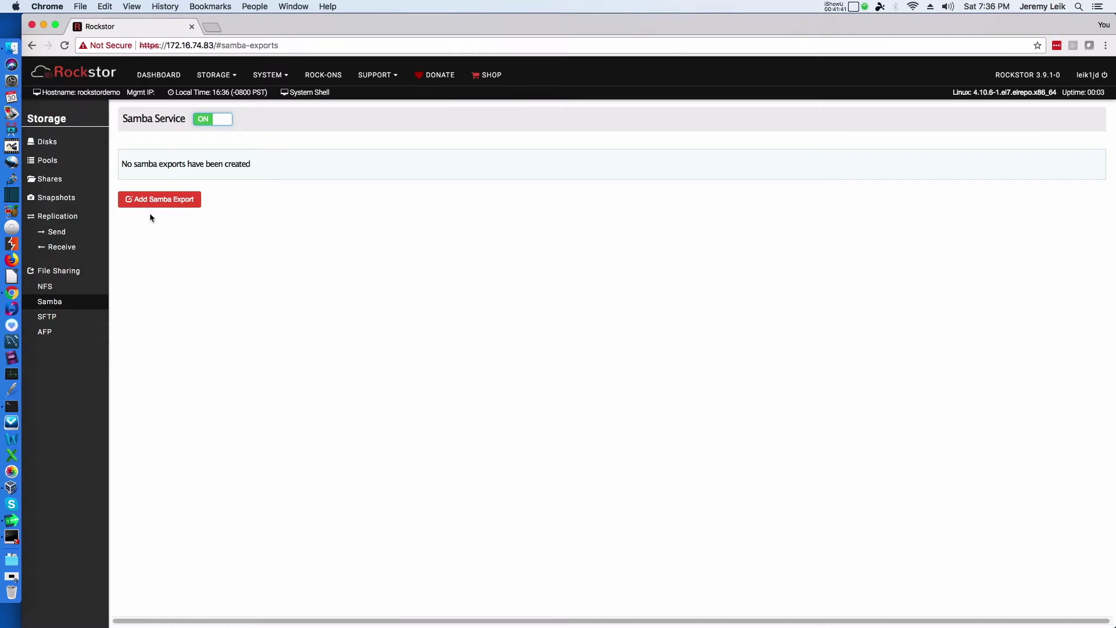
{"action": "left_click", "coordinate": [151, 202]}
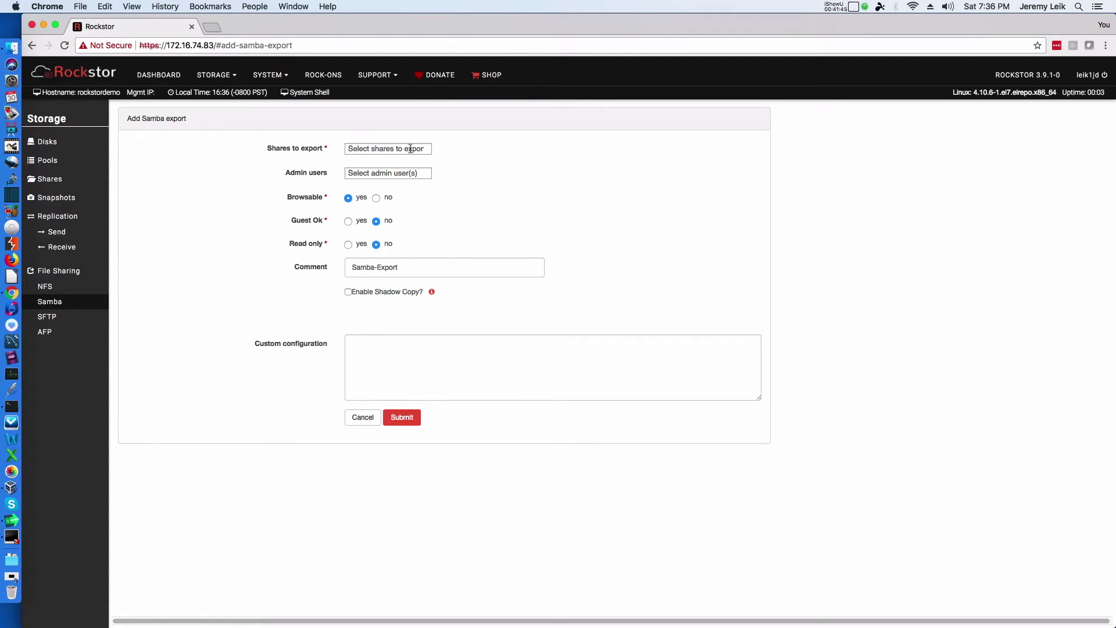
{"action": "left_click", "coordinate": [416, 150]}
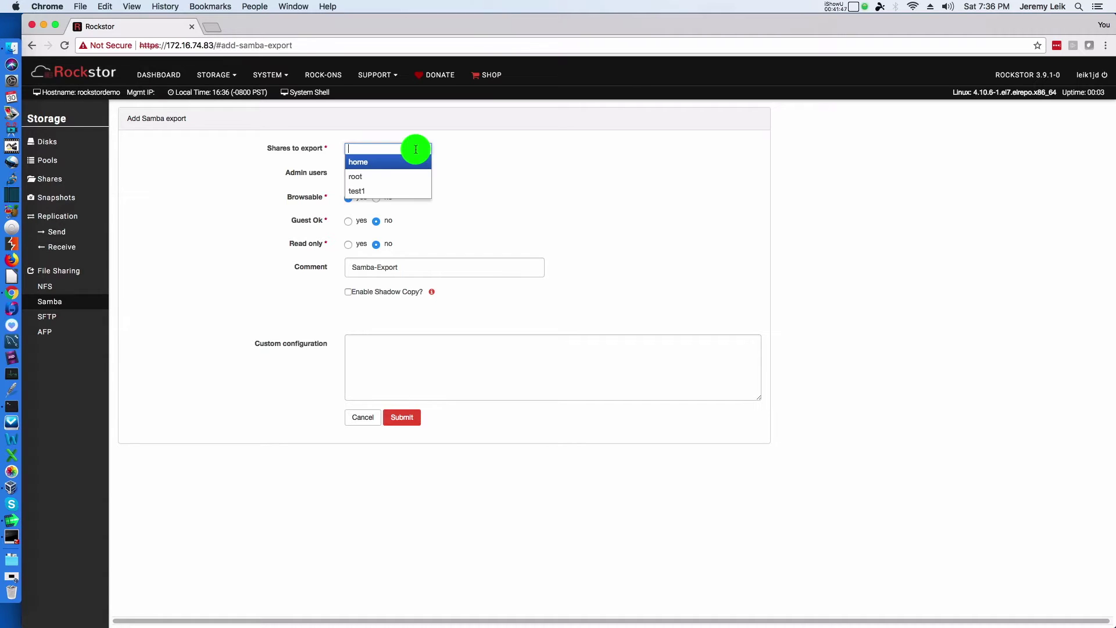
{"action": "left_click", "coordinate": [404, 191]}
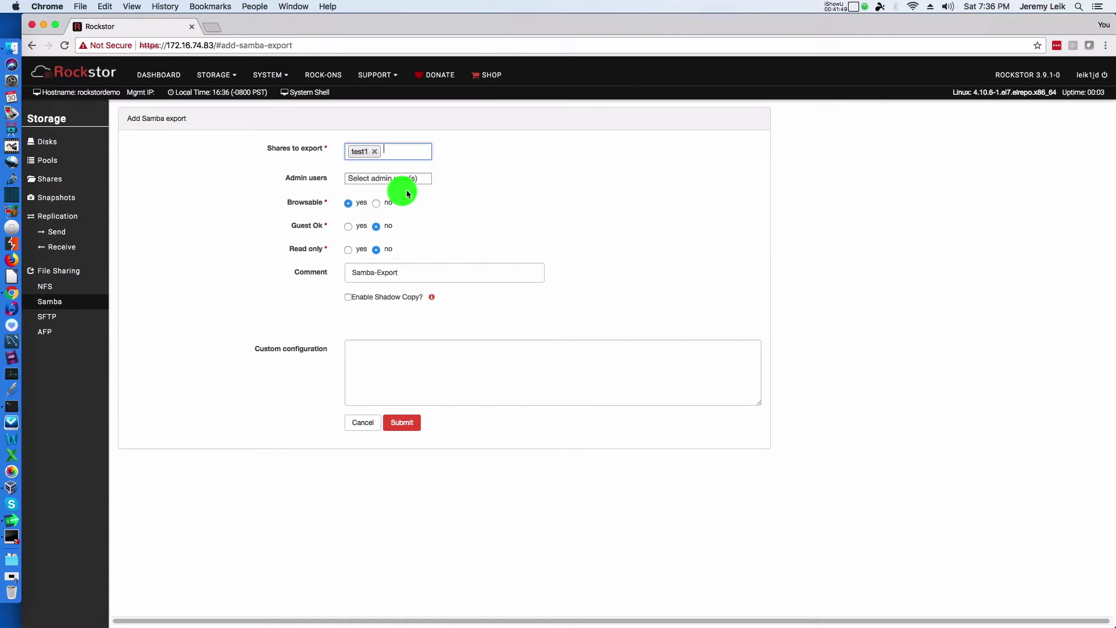
Step: Pick an admin user, enter 'Test' as custom configuration, and submit the export
{"action": "left_click", "coordinate": [411, 180]}
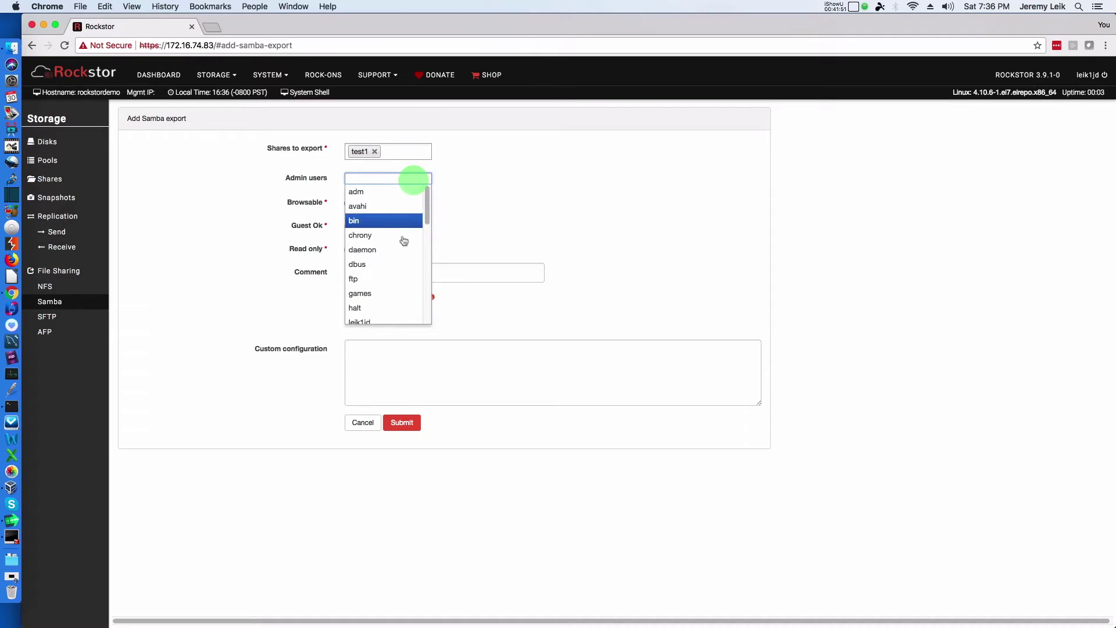
{"action": "scroll", "coordinate": [411, 252], "scroll_direction": "down", "scroll_amount": 2}
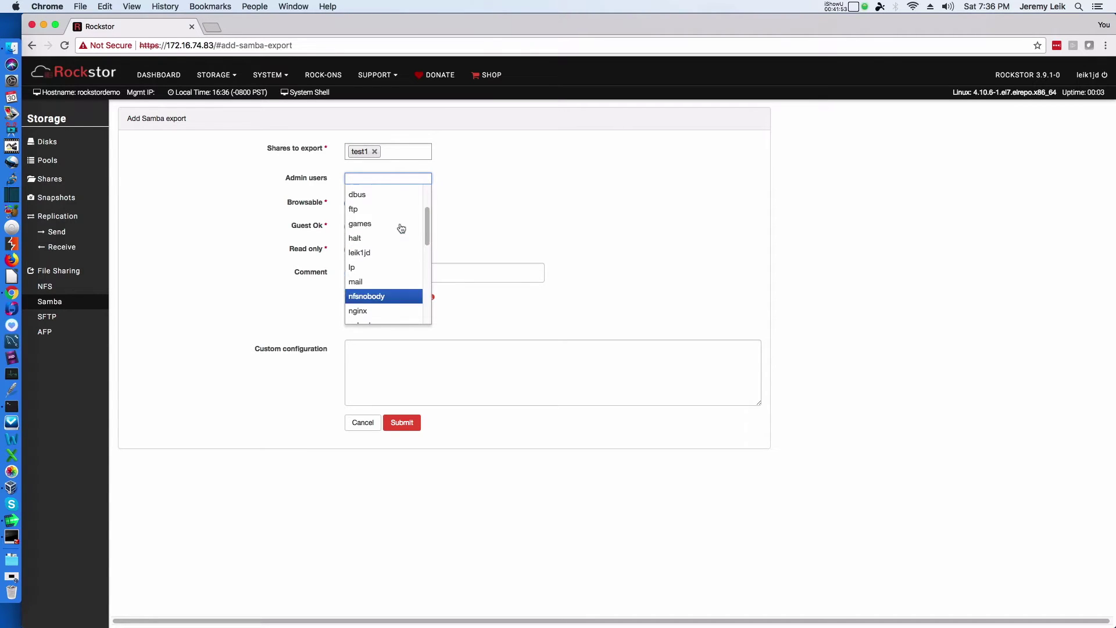
{"action": "left_click", "coordinate": [397, 251]}
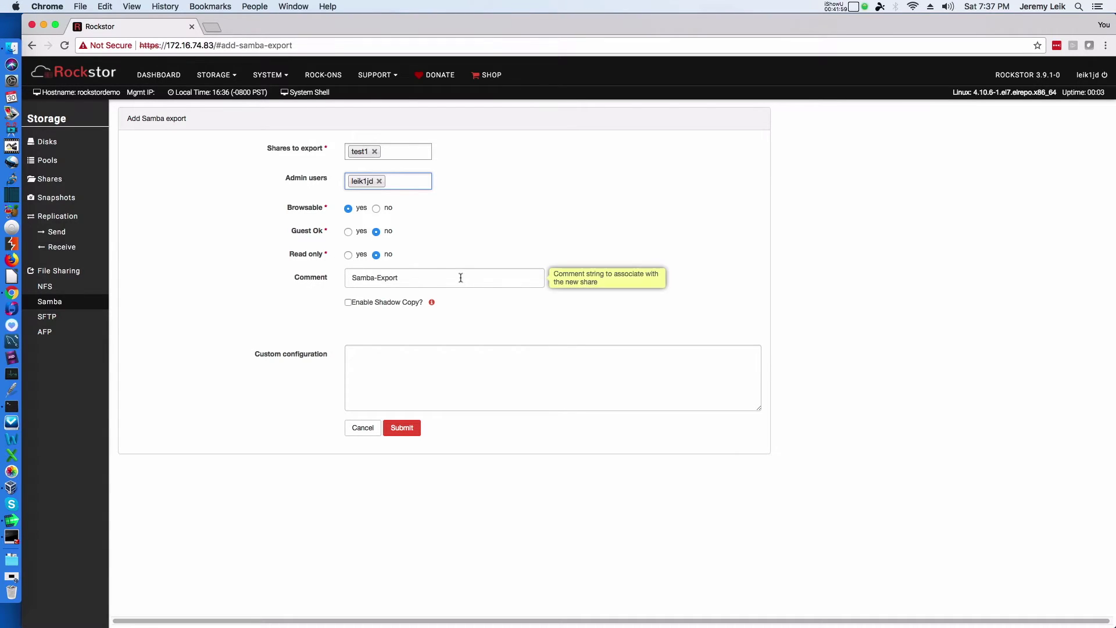
{"action": "left_click", "coordinate": [414, 365]}
{"action": "type", "text": "Testing"}
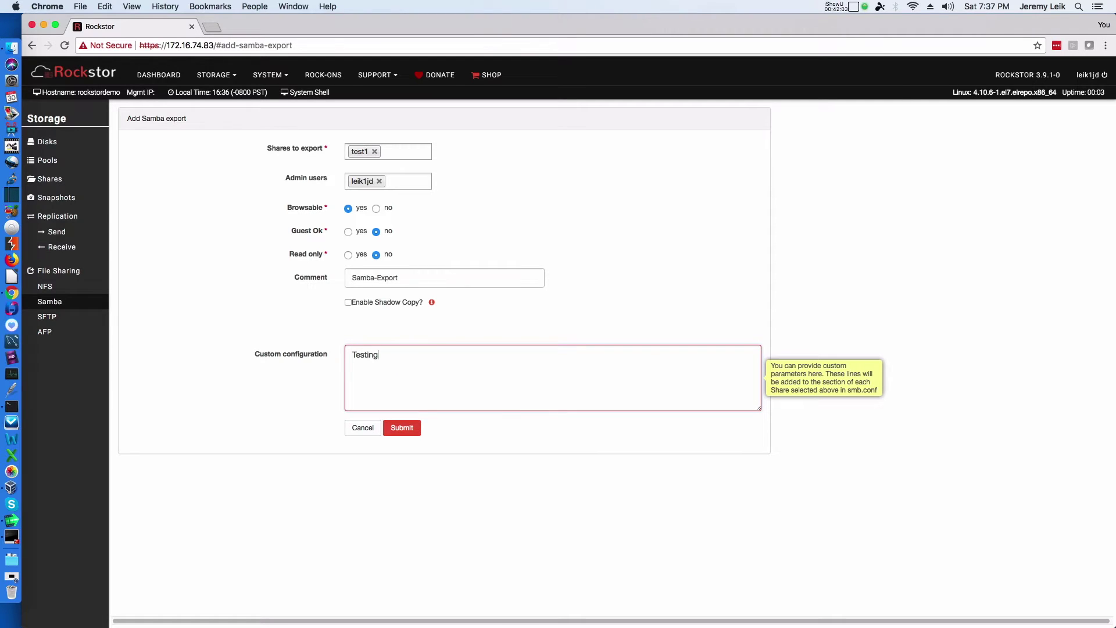
{"action": "left_click", "coordinate": [406, 428]}
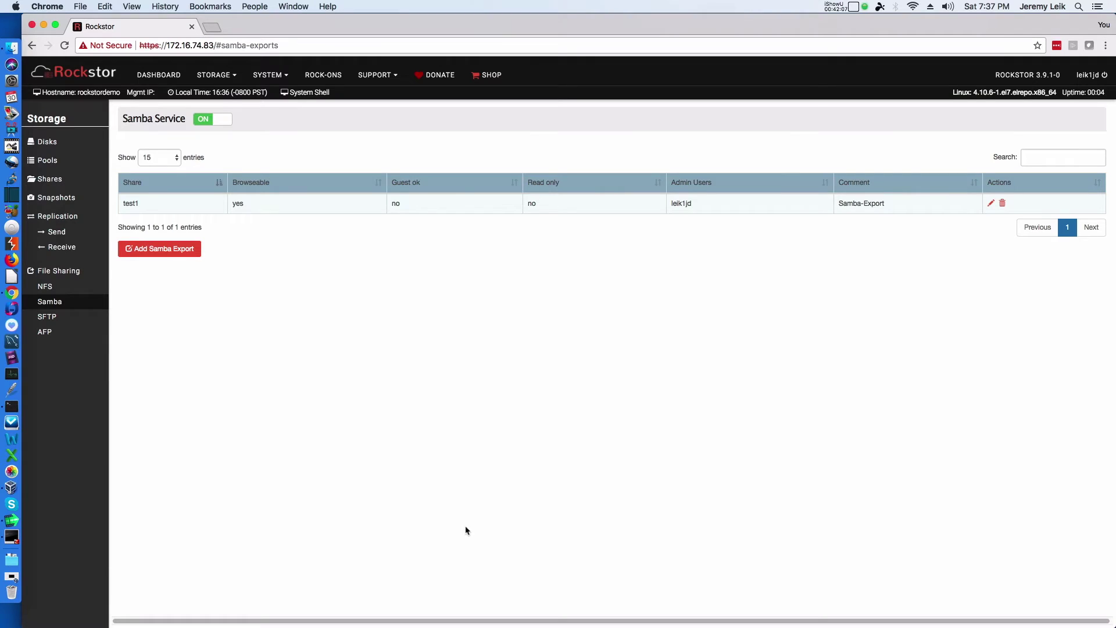
{"action": "left_click", "coordinate": [16, 54]}
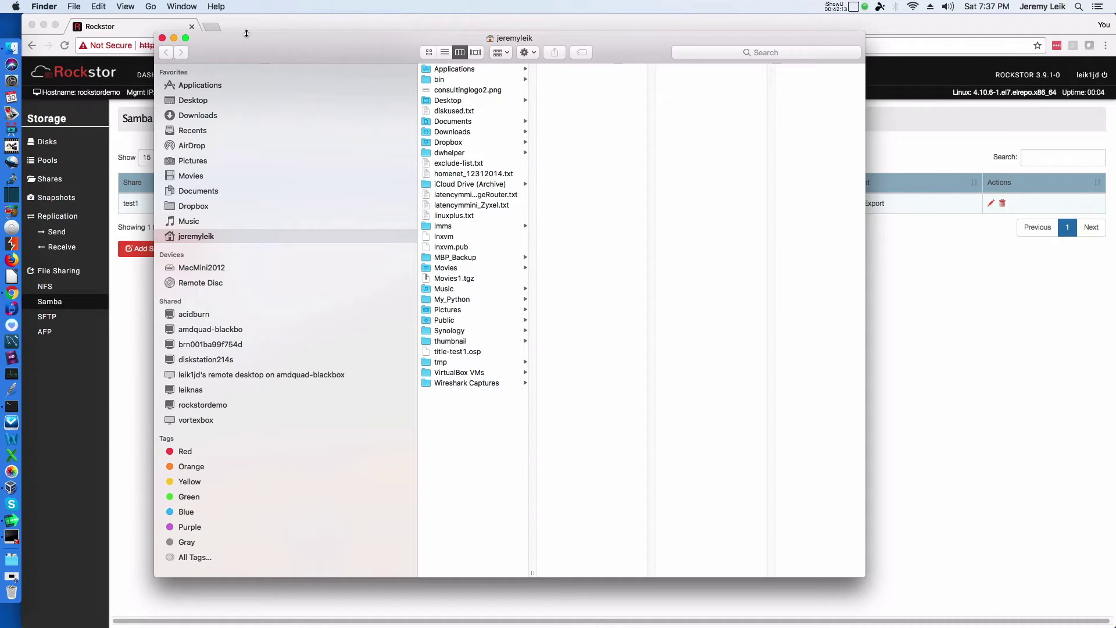
Step: Connect to the rockstordemo server in Finder as a registered user, entering the user name and password
{"action": "left_click", "coordinate": [151, 7]}
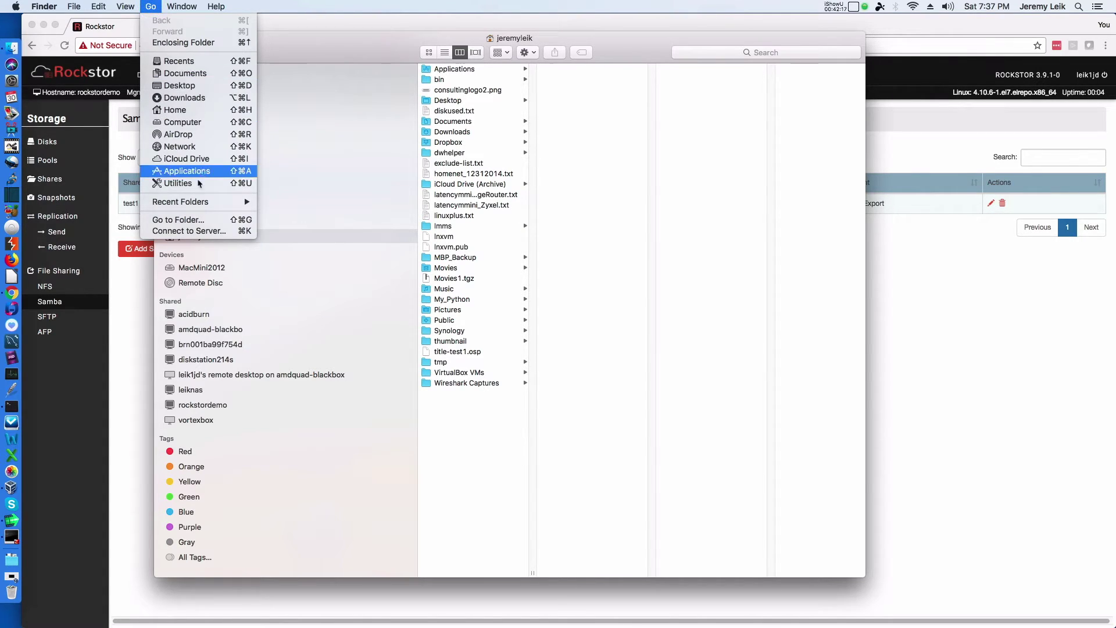
{"action": "mouse_move", "coordinate": [198, 201]}
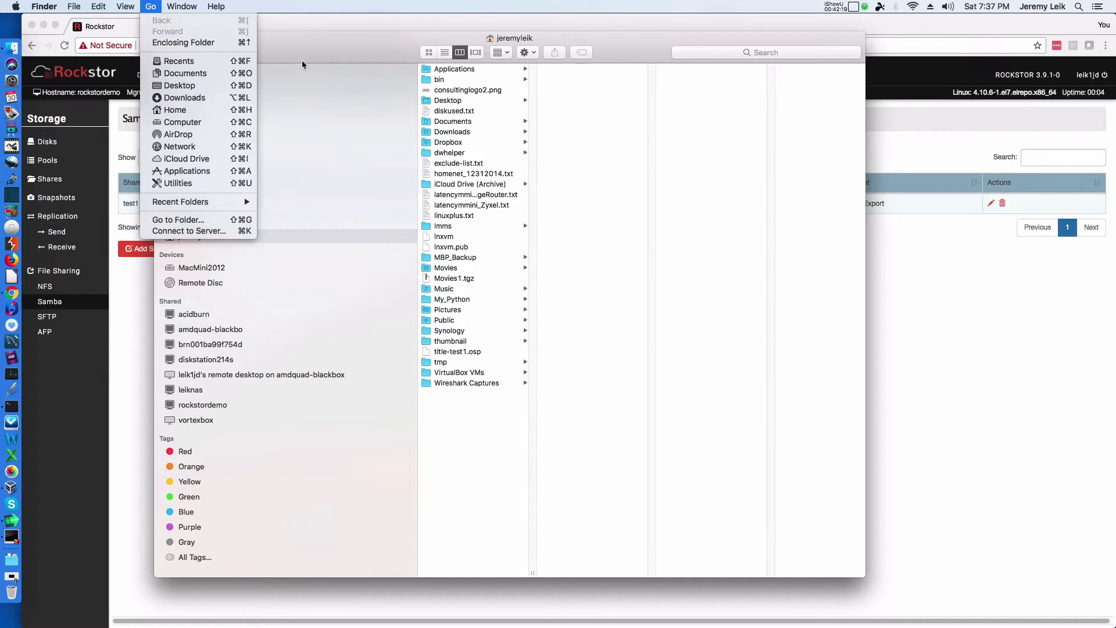
{"action": "left_click", "coordinate": [306, 45]}
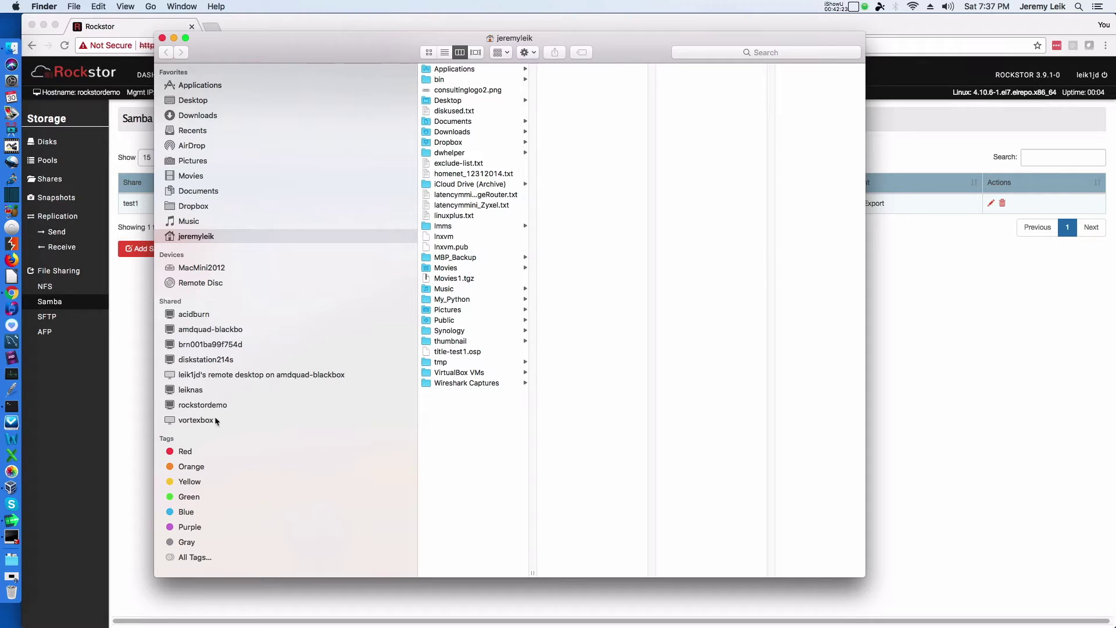
{"action": "left_click", "coordinate": [187, 406]}
{"action": "left_click", "coordinate": [482, 139]}
{"action": "left_click", "coordinate": [613, 213]}
{"action": "double_click", "coordinate": [614, 213]}
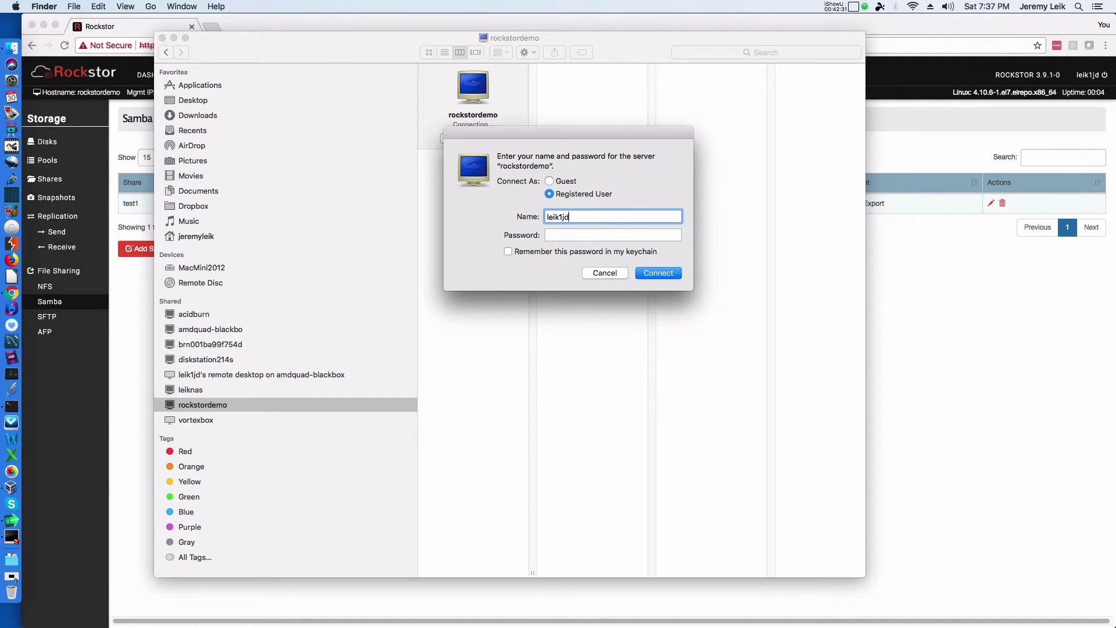
{"action": "key", "text": "Tab"}
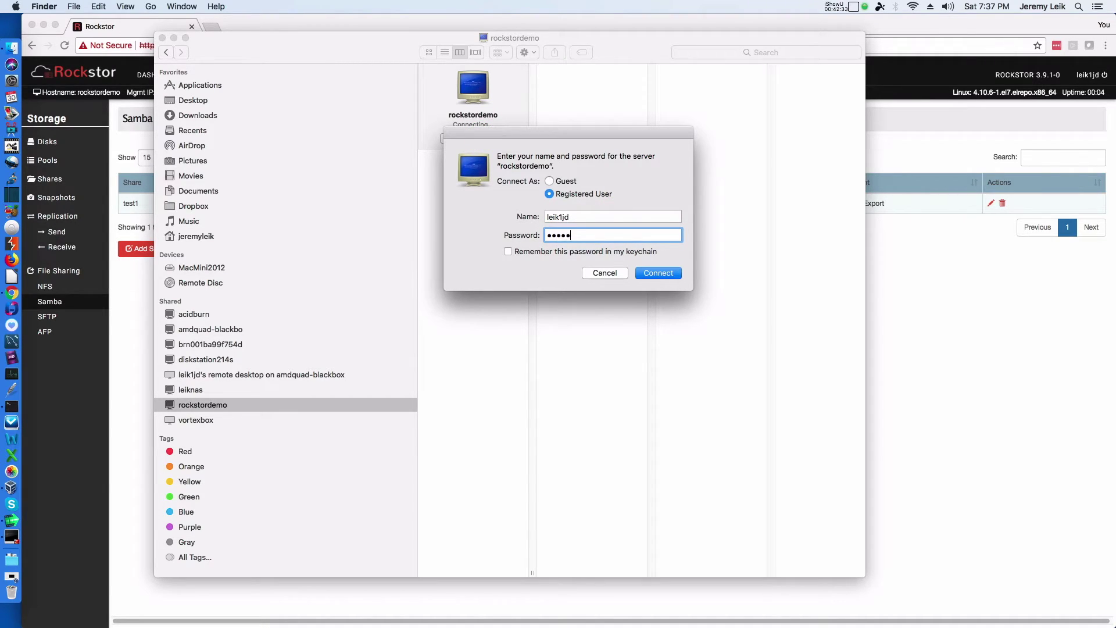
{"action": "key", "text": "Return"}
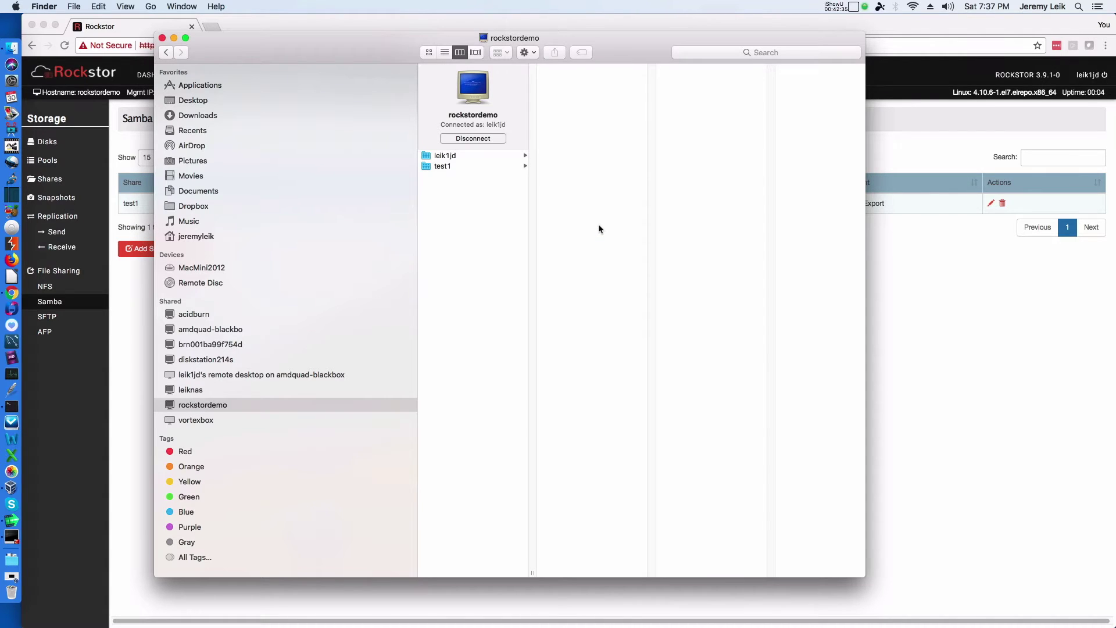
Step: Create a folder named test1 inside the test1 share and check its Get Info details
{"action": "left_click", "coordinate": [451, 168]}
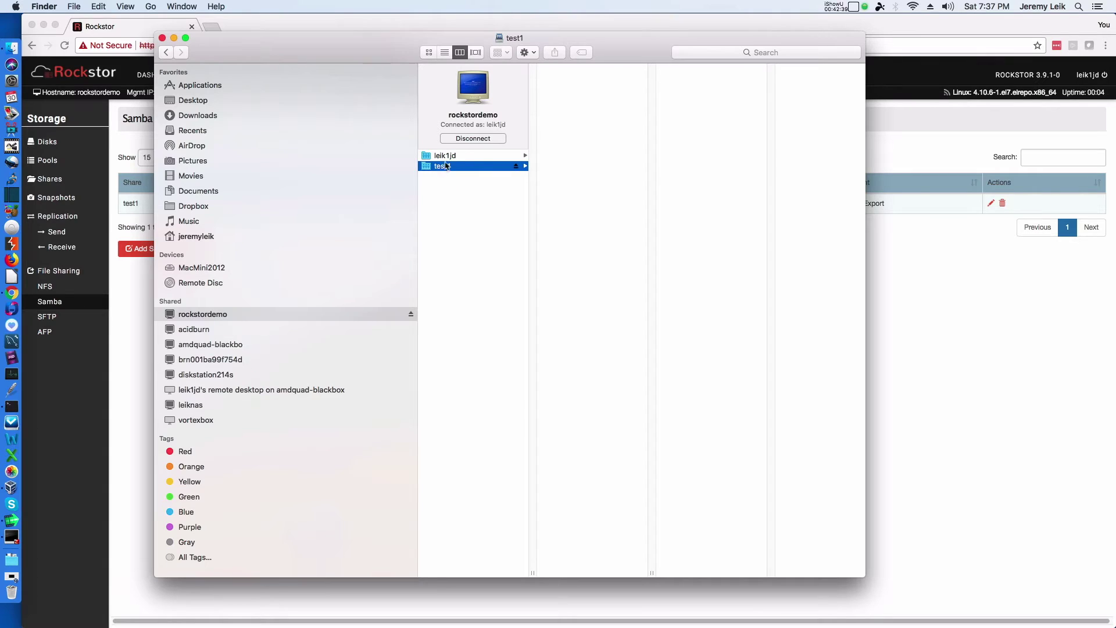
{"action": "left_click", "coordinate": [446, 167]}
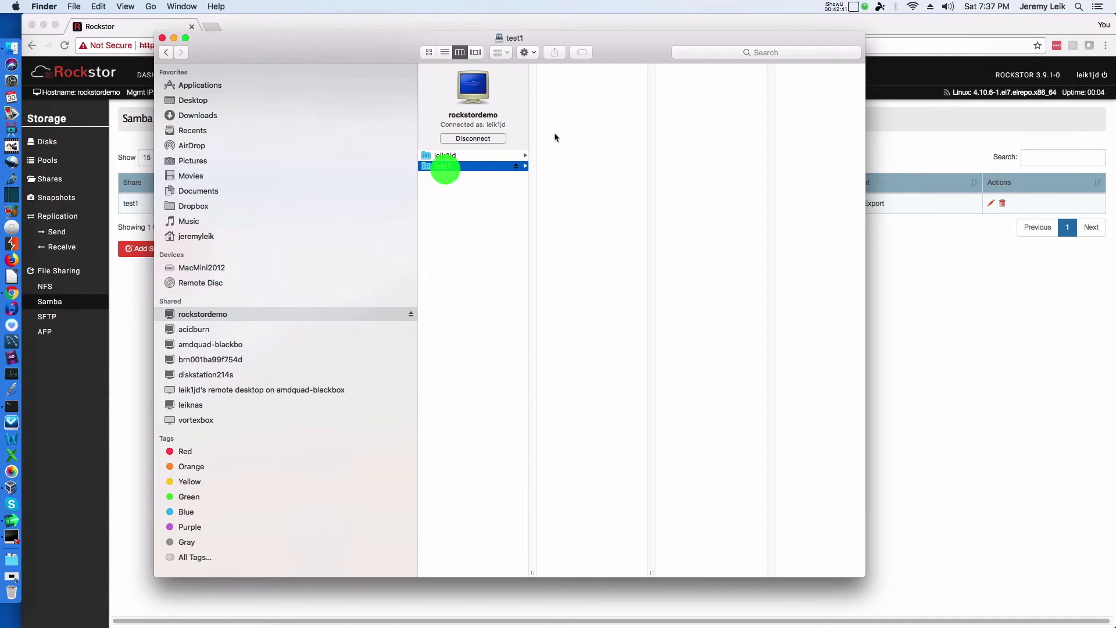
{"action": "right_click", "coordinate": [567, 98]}
{"action": "left_click", "coordinate": [589, 106]}
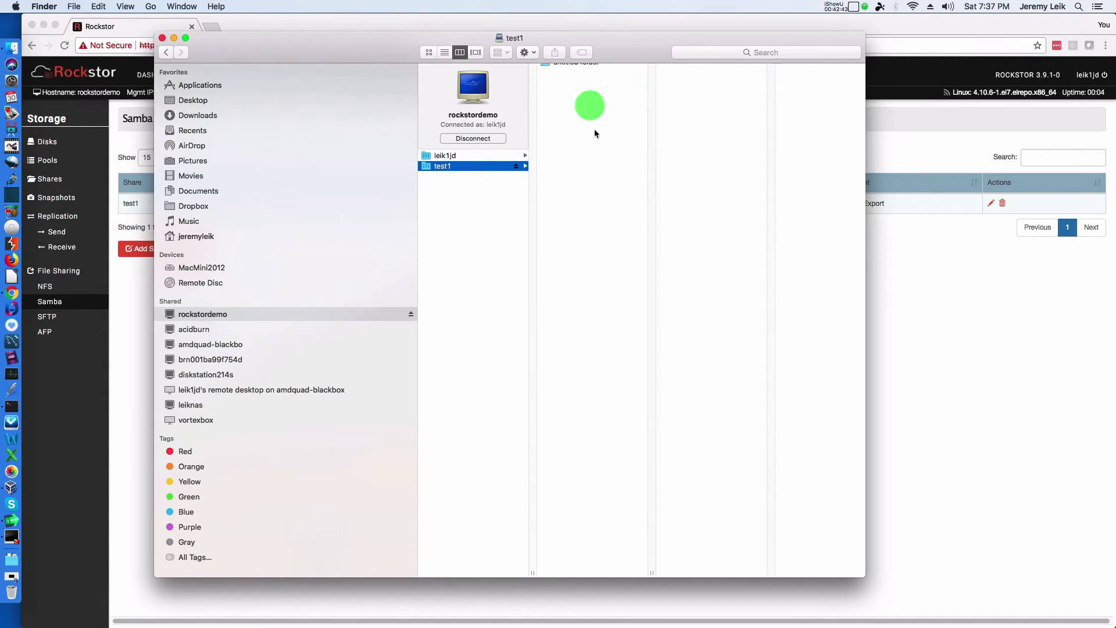
{"action": "type", "text": "test1"}
{"action": "key", "text": "Return"}
{"action": "right_click", "coordinate": [698, 83]}
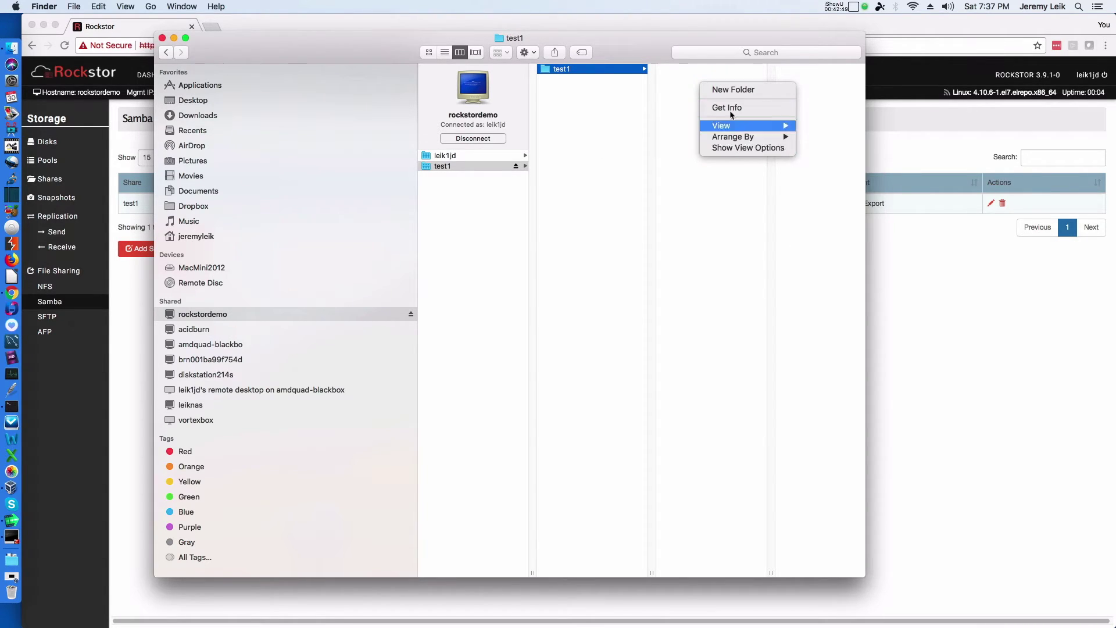
{"action": "left_click", "coordinate": [730, 110]}
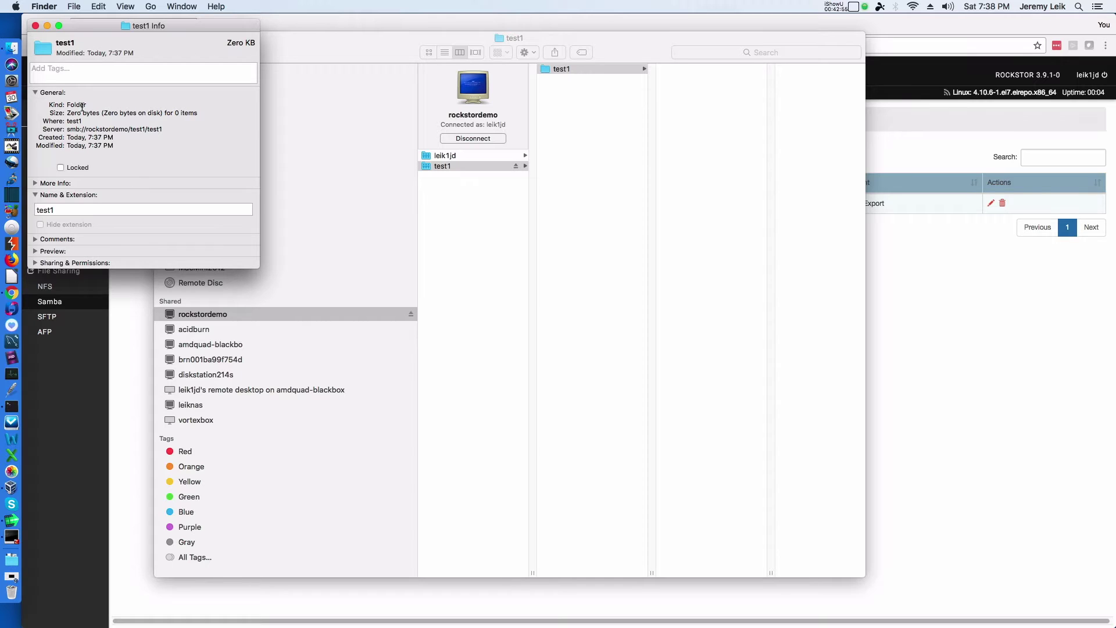
{"action": "left_click", "coordinate": [36, 25]}
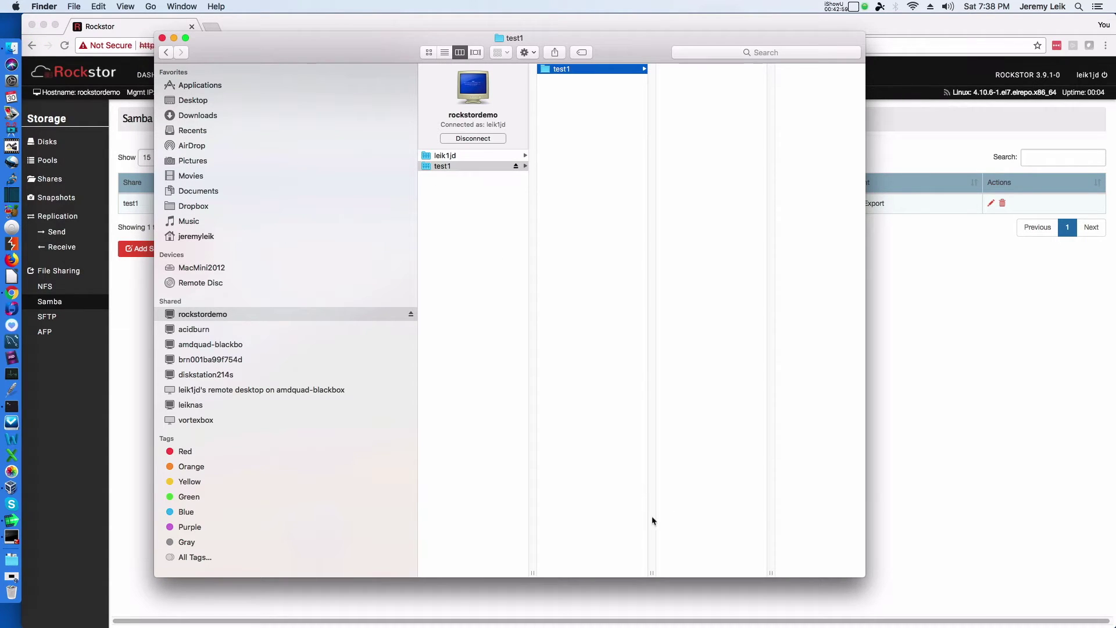
Step: Launch LibreOffice and write a one-line Writer test document about the RockStor video
{"action": "key", "text": "super+space"}
{"action": "type", "text": "libre"}
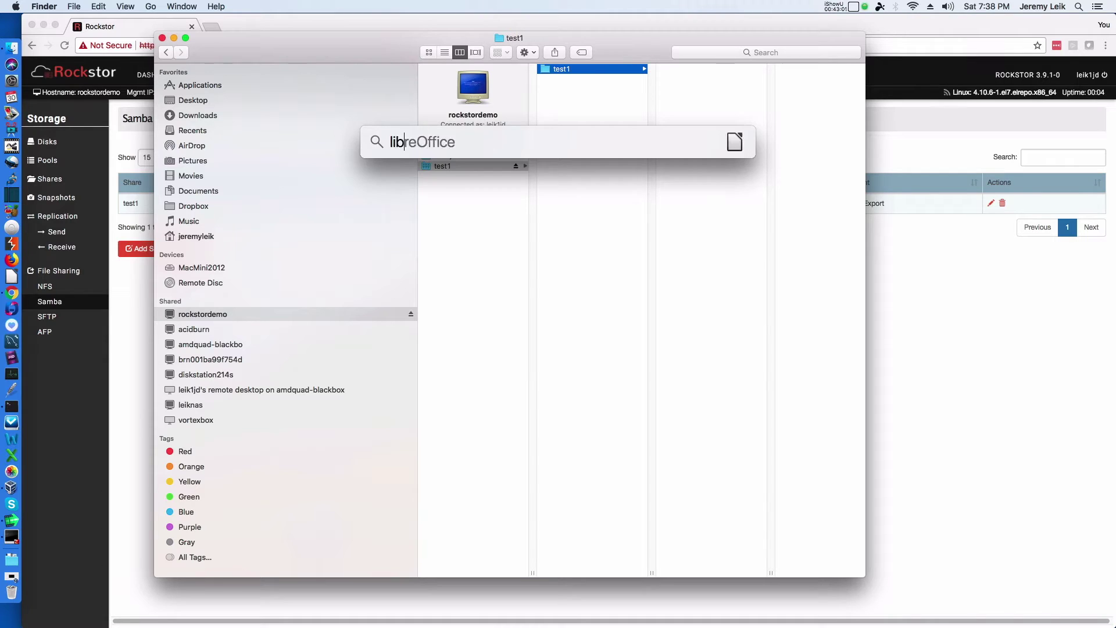
{"action": "key", "text": "Return"}
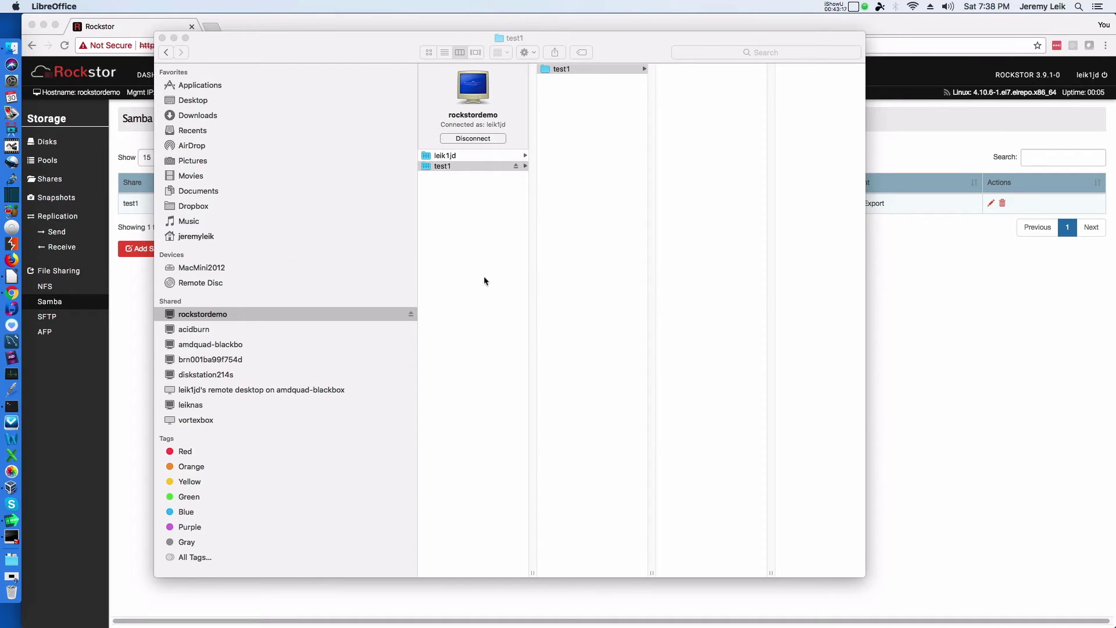
{"action": "key", "text": "super+Tab"}
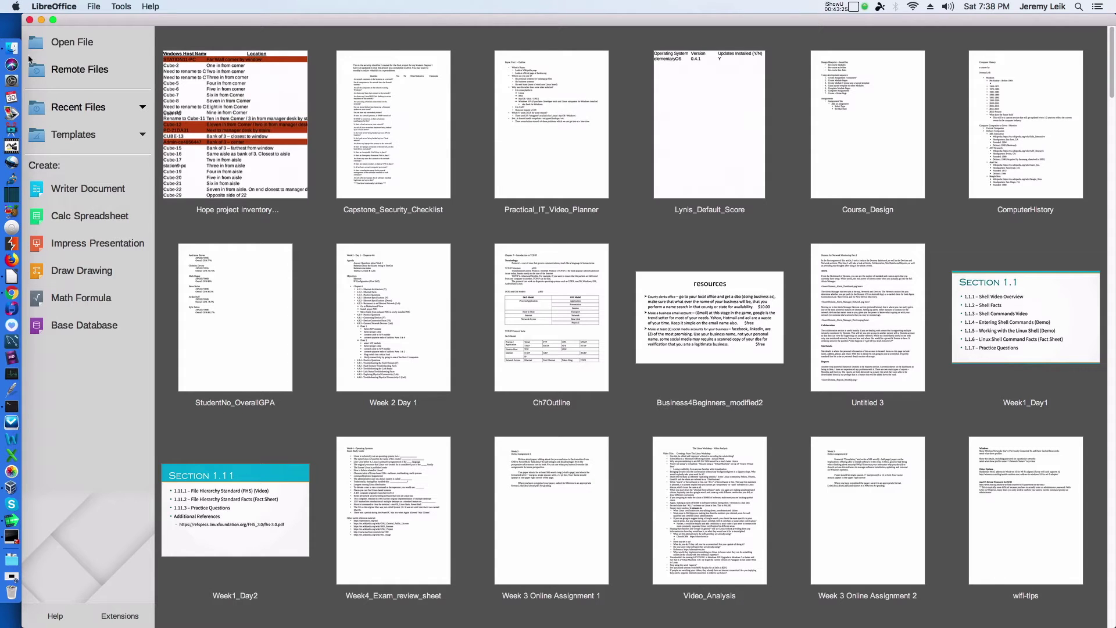
{"action": "left_click", "coordinate": [62, 189]}
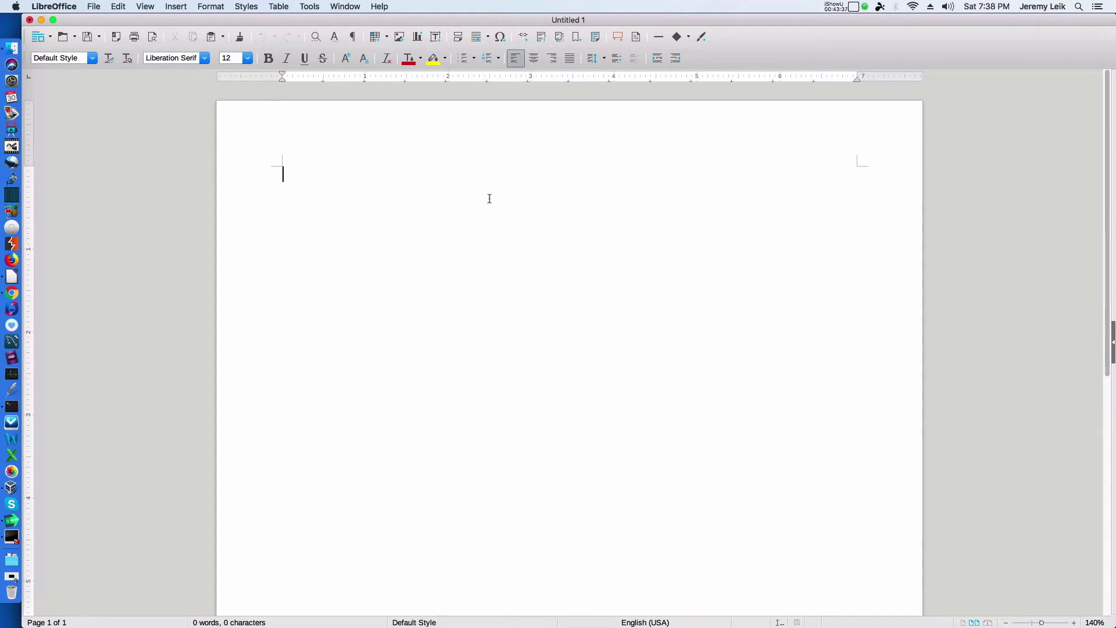
{"action": "type", "text": "his is a test document for the RockStor video"}
Step: Save the document as Untitled 1 in rockstordemo/test1/test1, then close it
{"action": "left_click", "coordinate": [93, 7]}
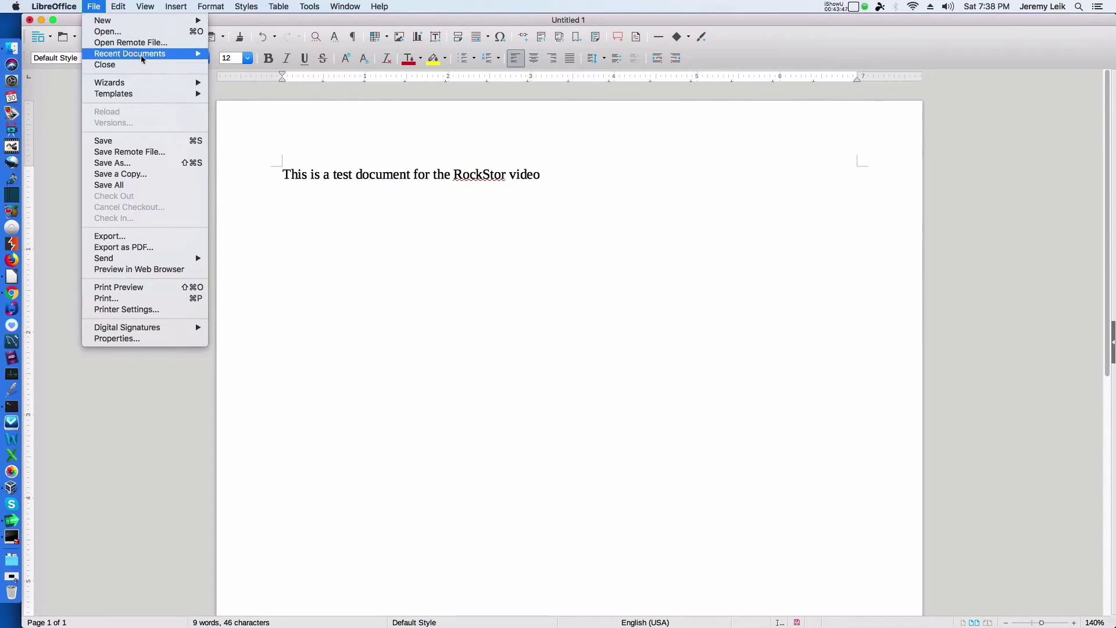
{"action": "left_click", "coordinate": [122, 160]}
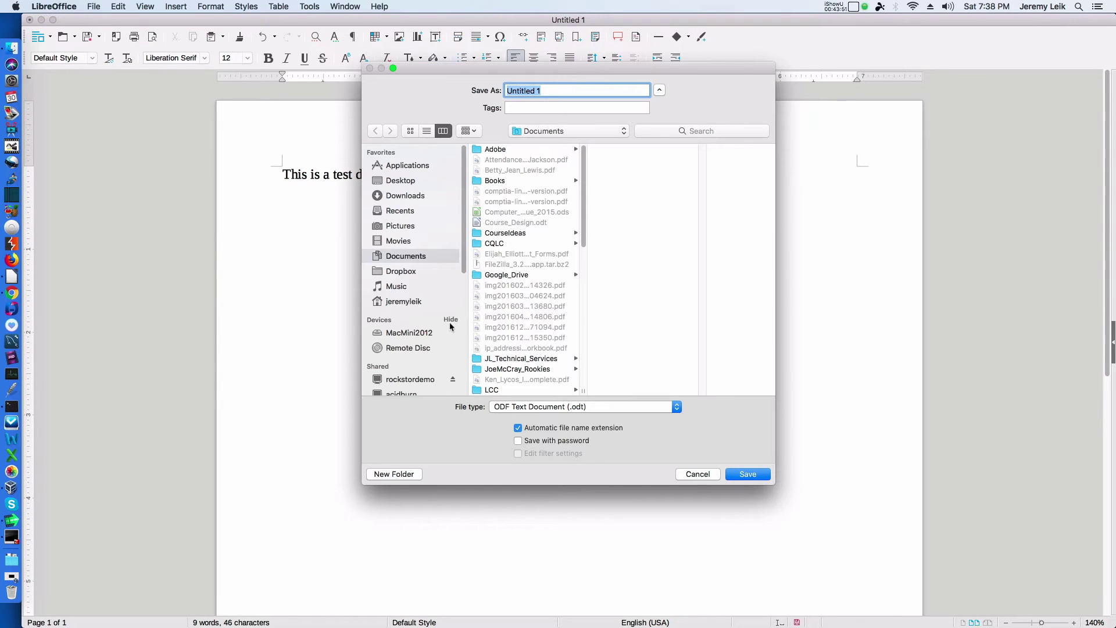
{"action": "scroll", "coordinate": [413, 276], "scroll_direction": "down", "scroll_amount": 3}
{"action": "left_click", "coordinate": [410, 301]}
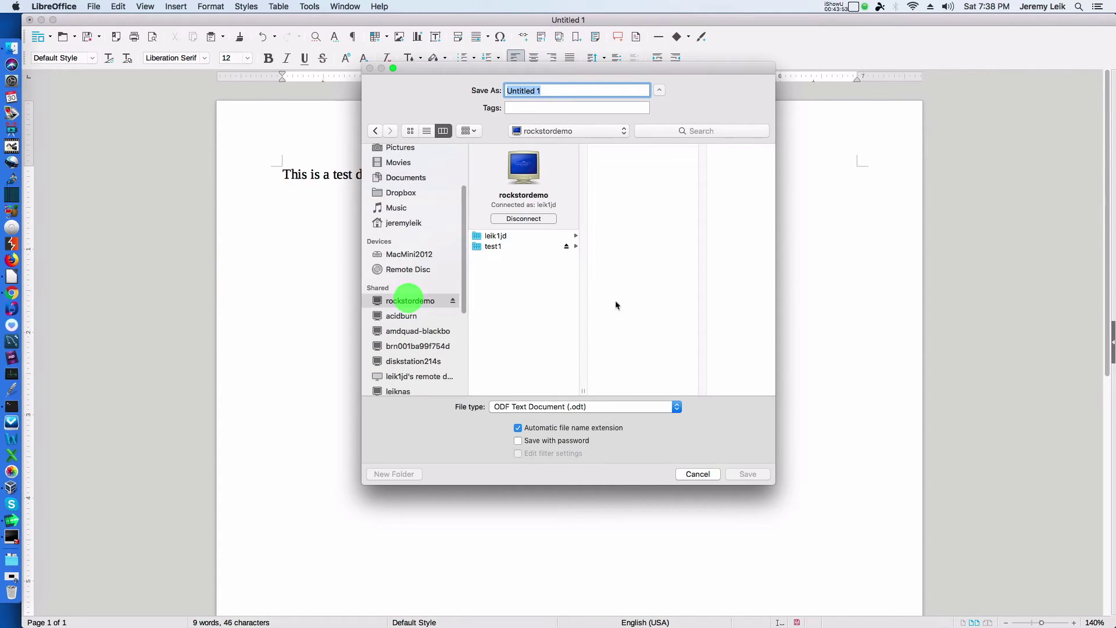
{"action": "left_click", "coordinate": [493, 245]}
{"action": "left_click", "coordinate": [632, 149]}
{"action": "left_click", "coordinate": [569, 89]}
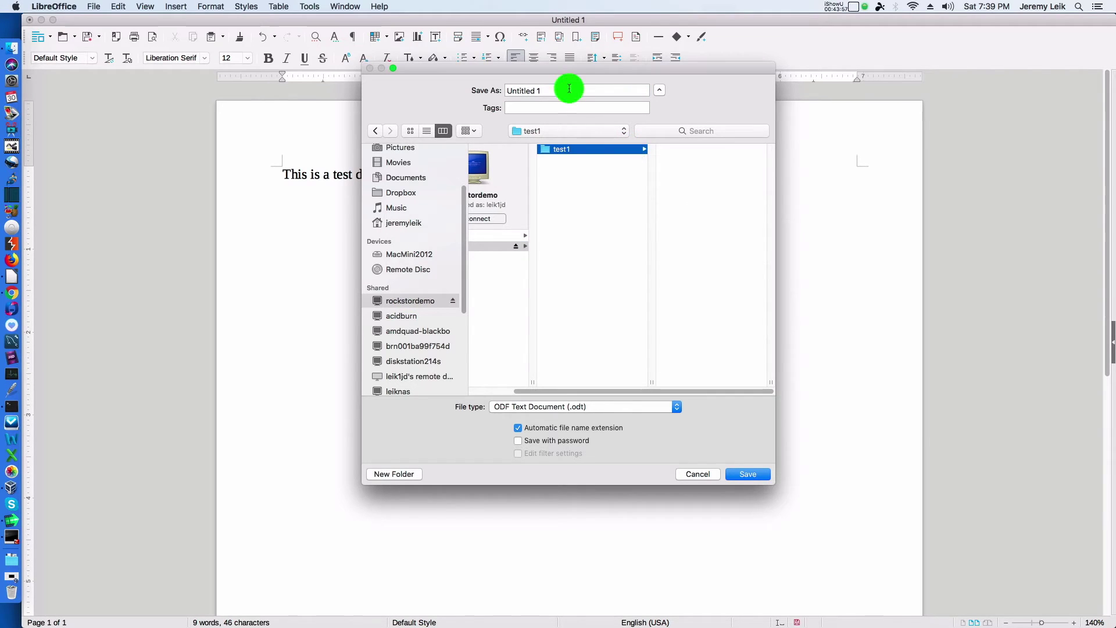
{"action": "key", "text": "Return"}
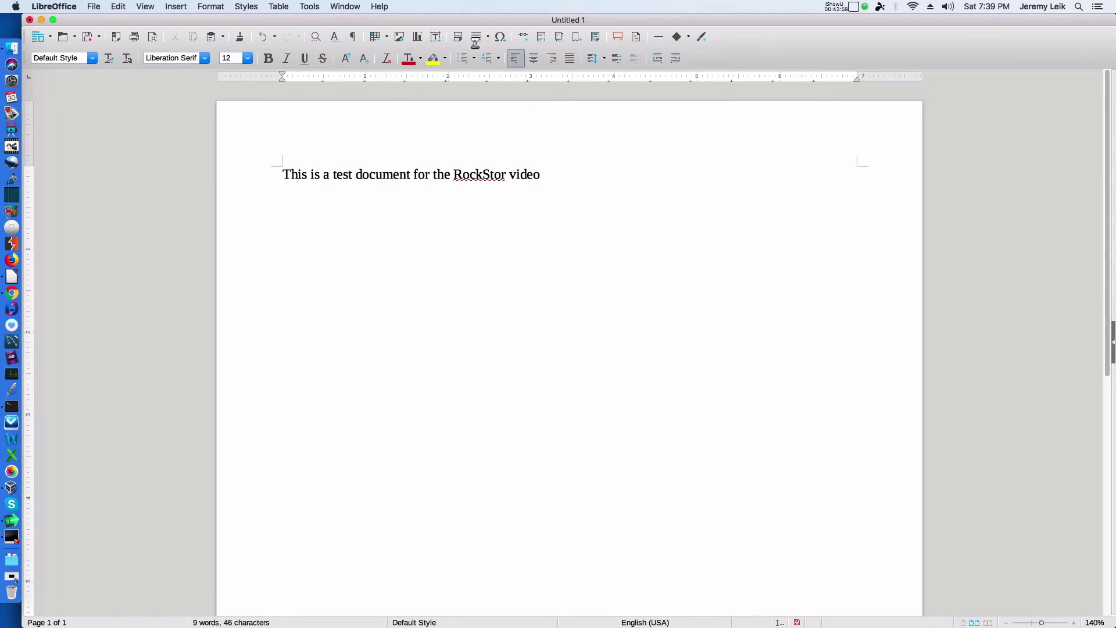
{"action": "left_click", "coordinate": [30, 20]}
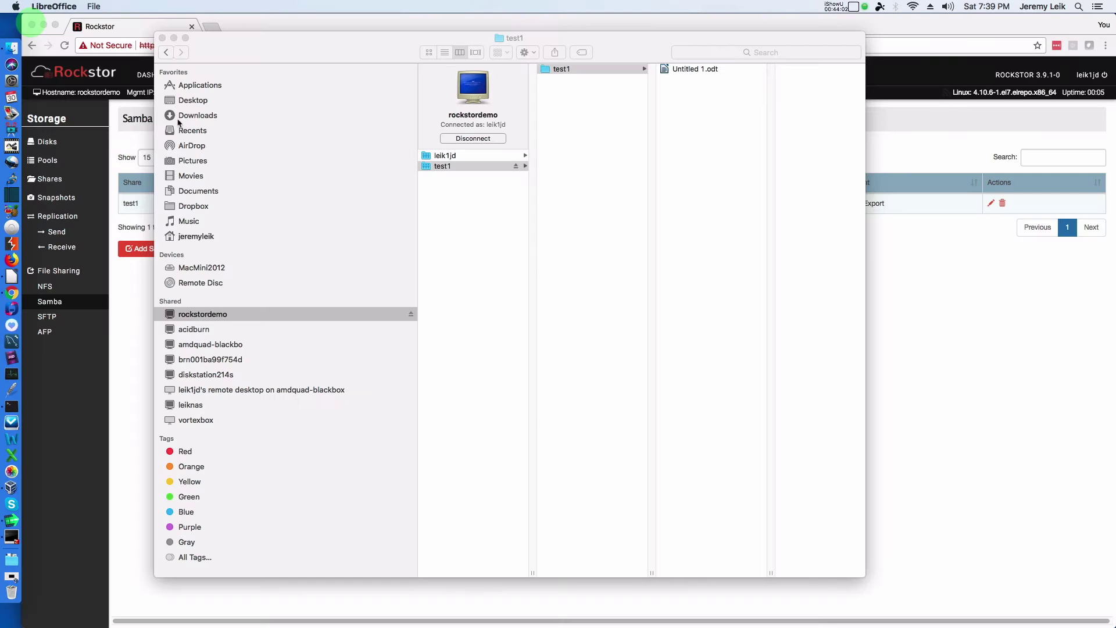
Step: Preview Untitled 1.odt in Finder, then show the Rockstor dashboard in Chrome
{"action": "left_click", "coordinate": [684, 69]}
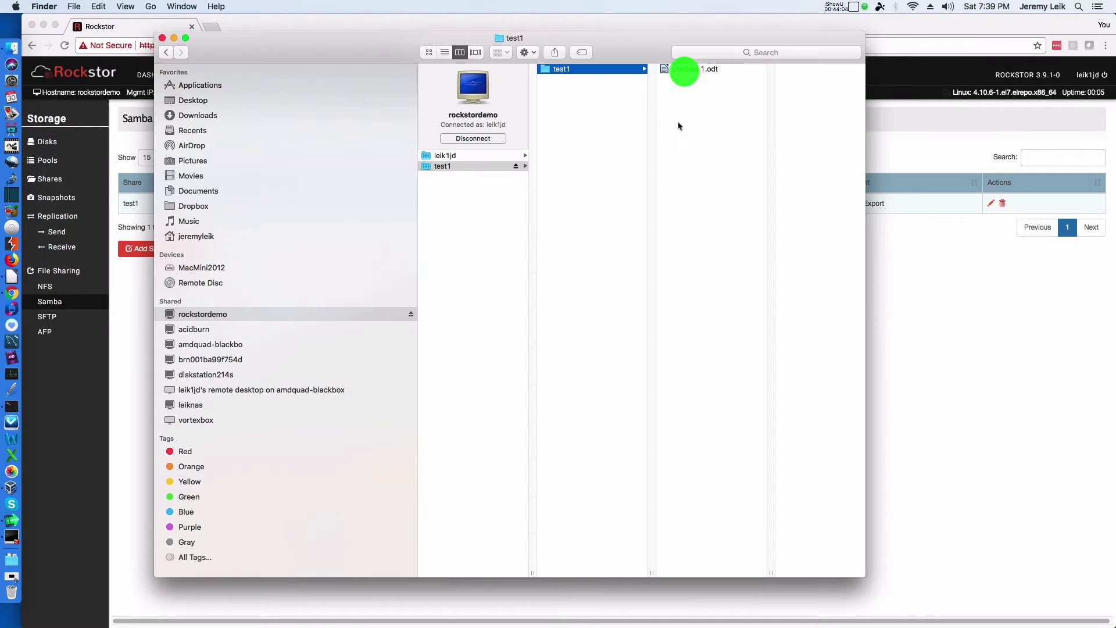
{"action": "left_click", "coordinate": [682, 70]}
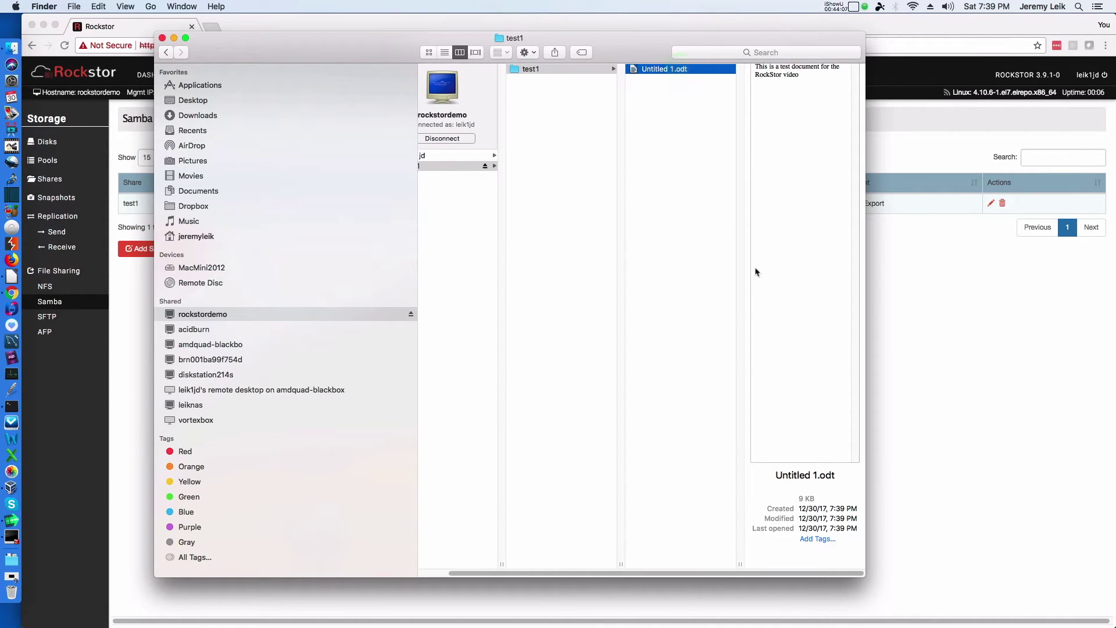
{"action": "left_click", "coordinate": [971, 316]}
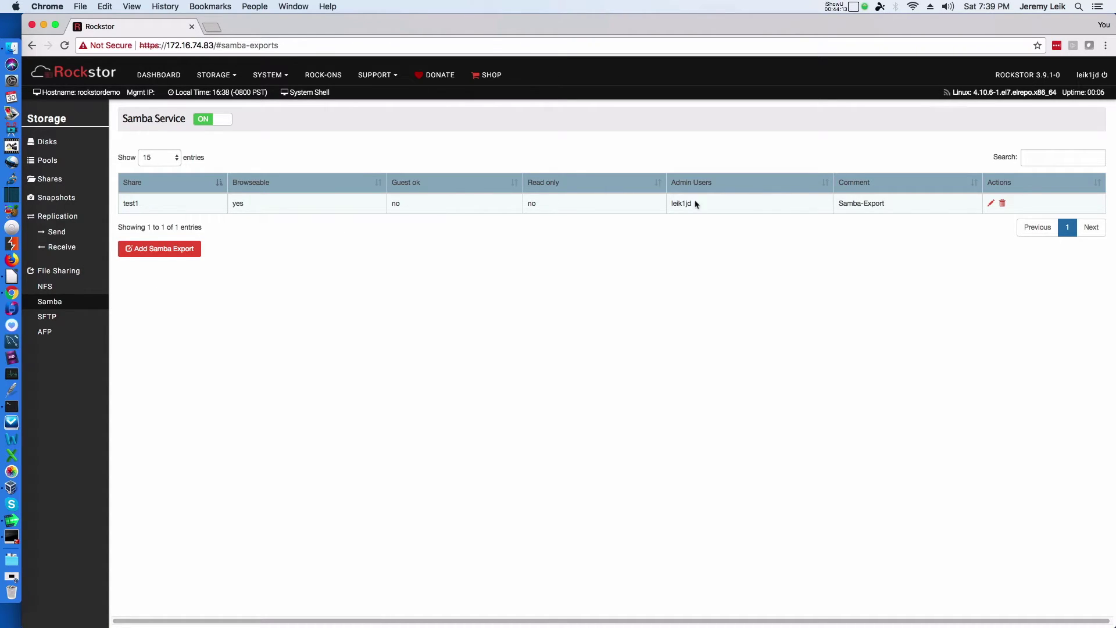
{"action": "left_click", "coordinate": [152, 78]}
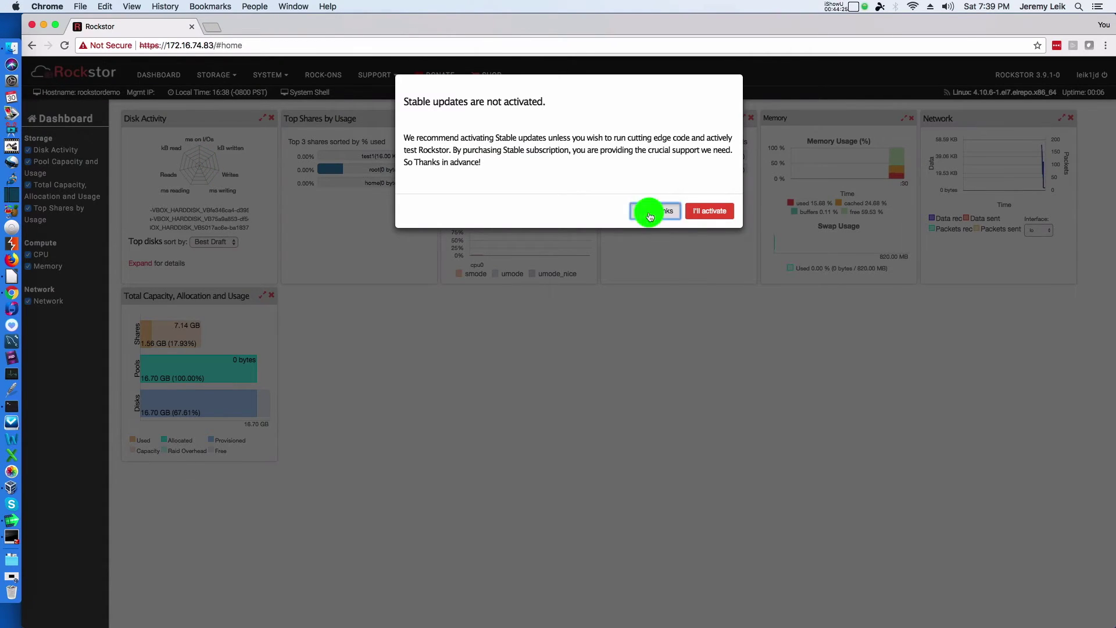
Step: Decline the Stable updates activation prompt with No, Thanks, then list the storage pages
{"action": "left_click", "coordinate": [650, 214]}
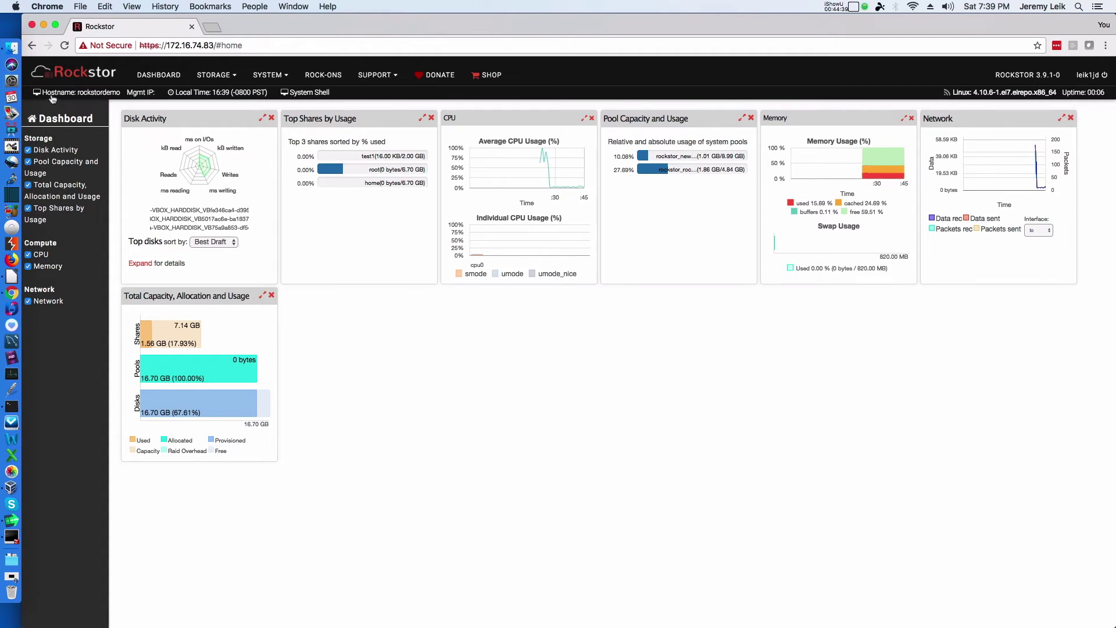
{"action": "left_click", "coordinate": [217, 77]}
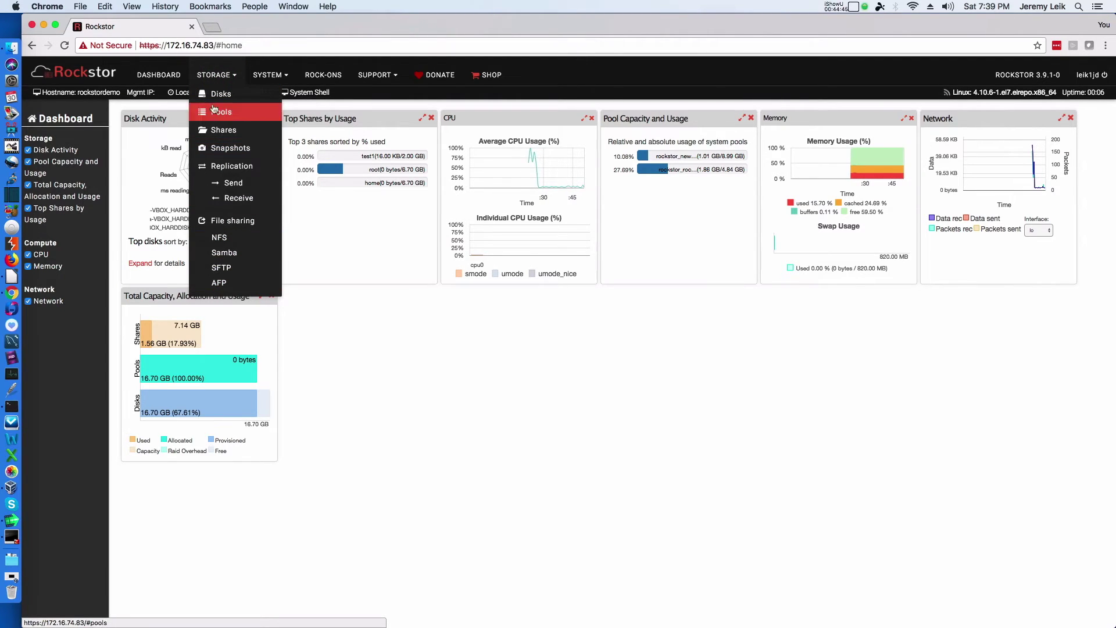
Step: Turn on the Rock-on service, choosing root as its root share, and submit
{"action": "left_click", "coordinate": [275, 77]}
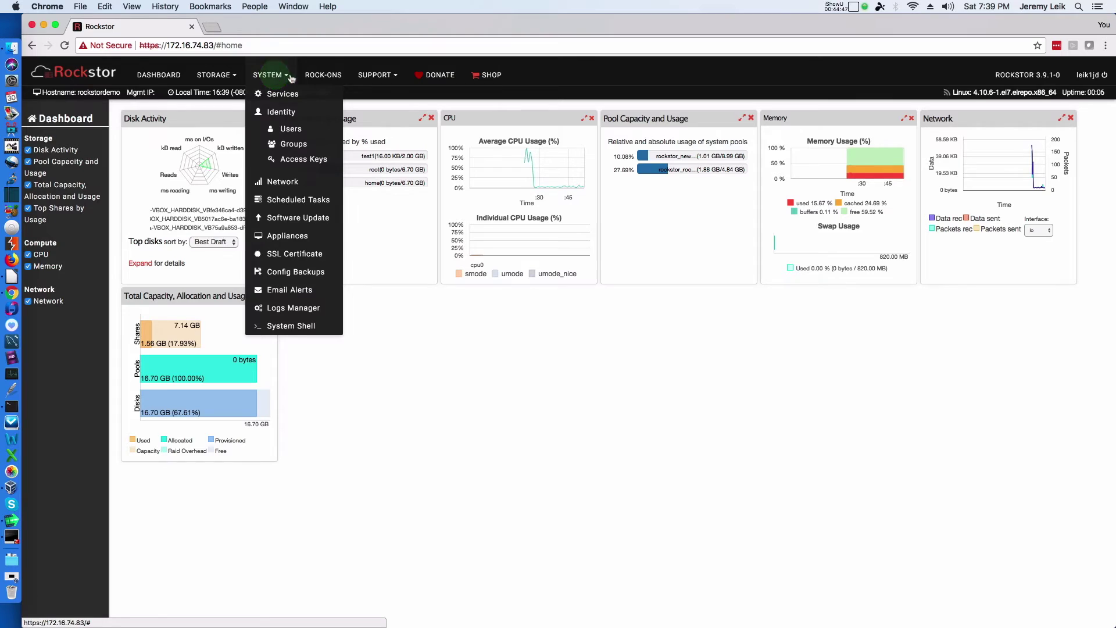
{"action": "left_click", "coordinate": [325, 79]}
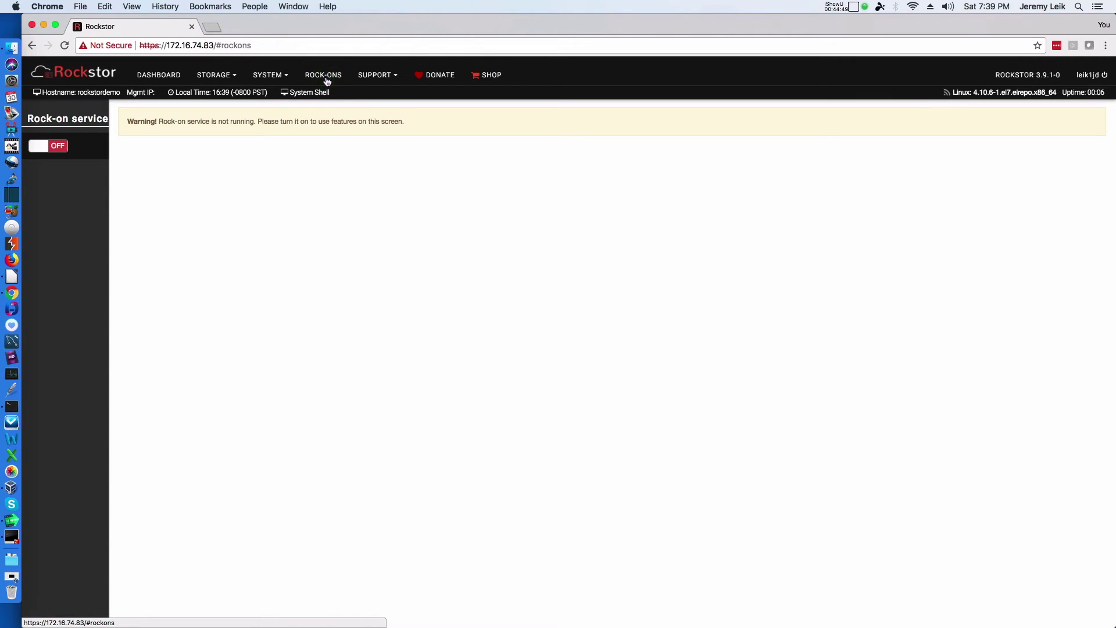
{"action": "left_click", "coordinate": [56, 145]}
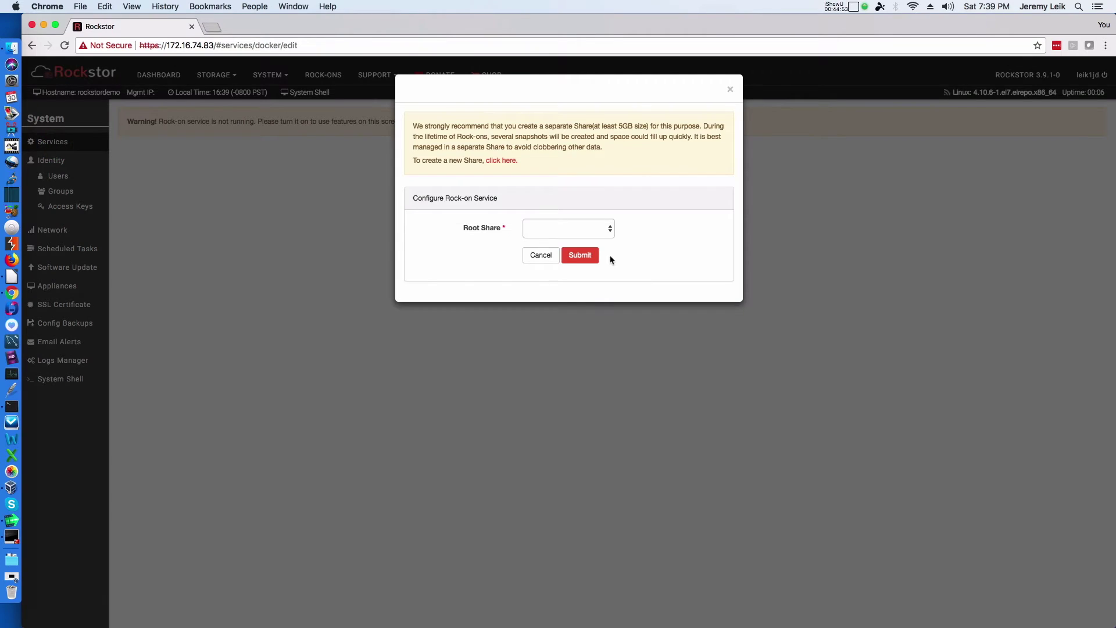
{"action": "left_click", "coordinate": [609, 228]}
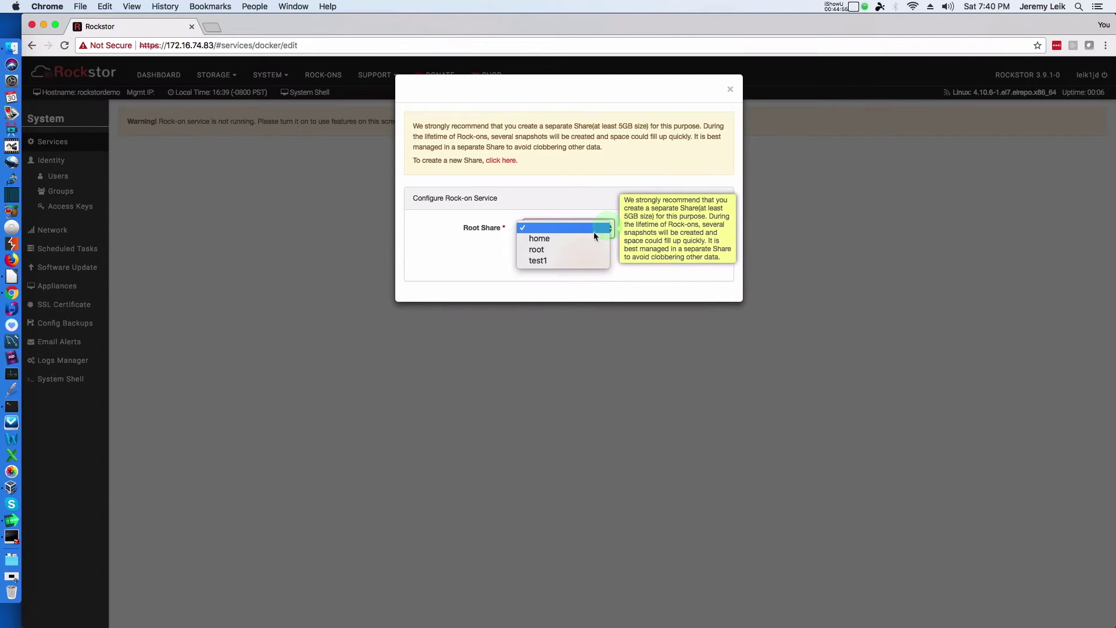
{"action": "left_click", "coordinate": [580, 251]}
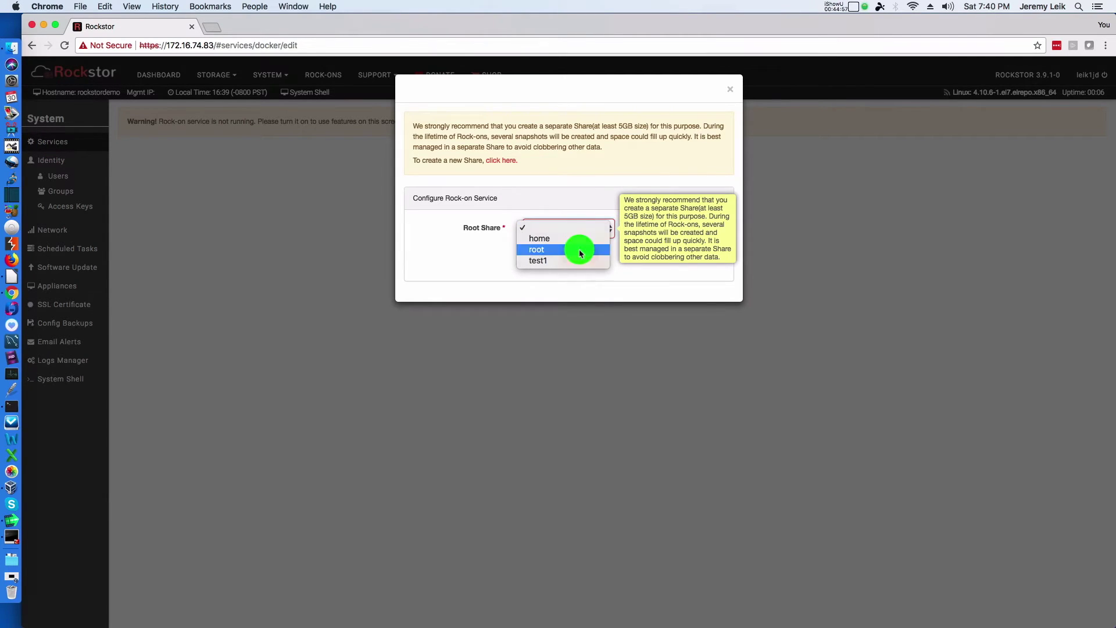
{"action": "left_click", "coordinate": [582, 253]}
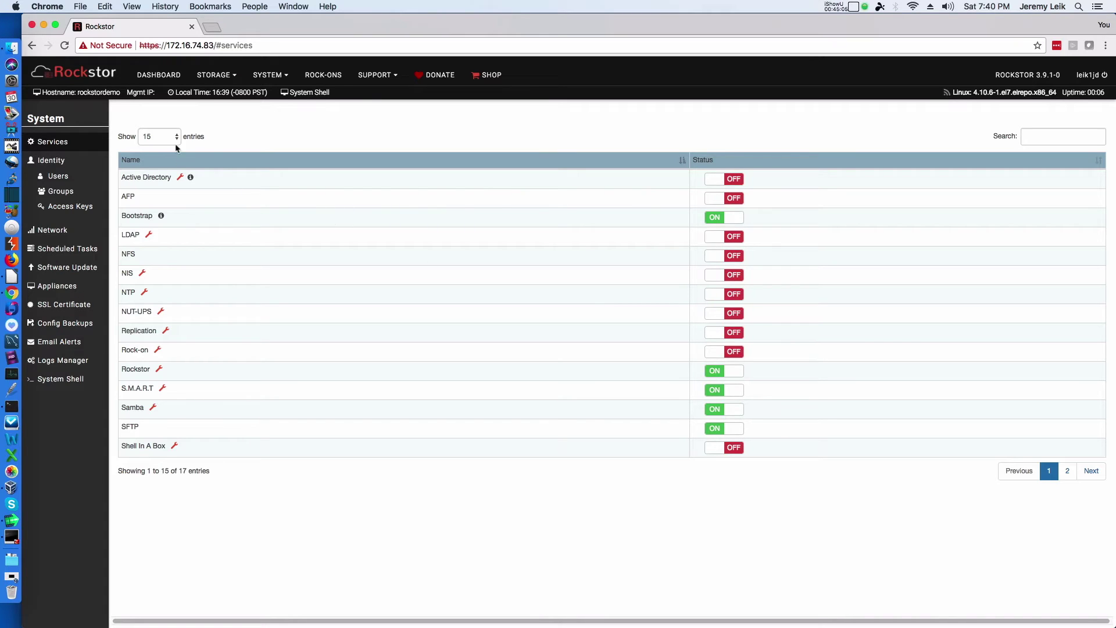
Step: Open and cancel the Active Directory and Rock-on service settings, then go to Software Update
{"action": "left_click", "coordinate": [180, 177]}
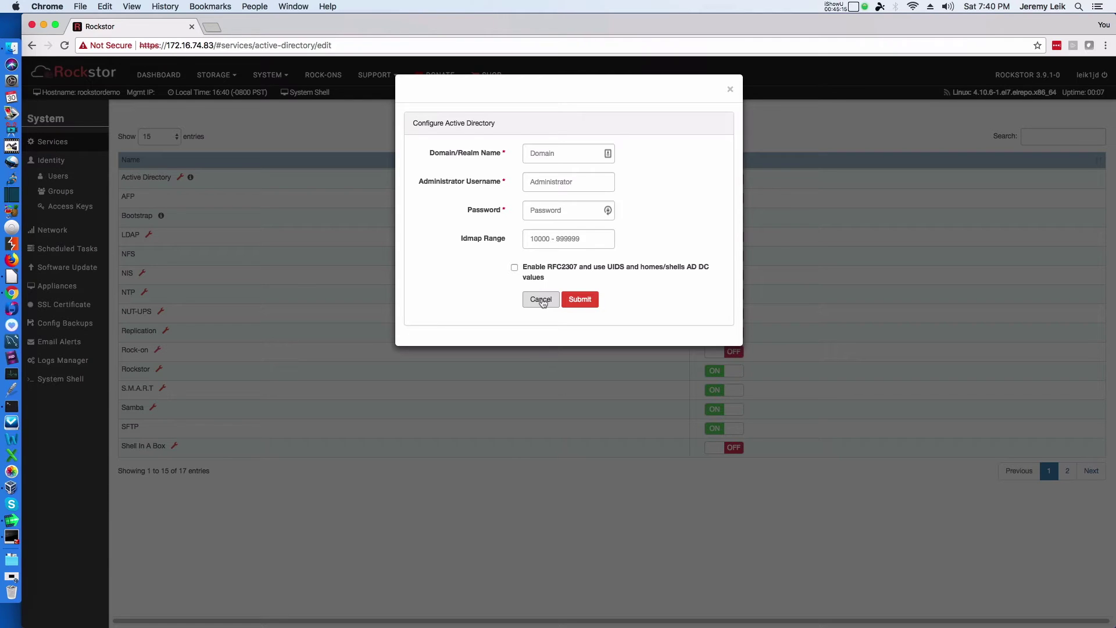
{"action": "left_click", "coordinate": [541, 300]}
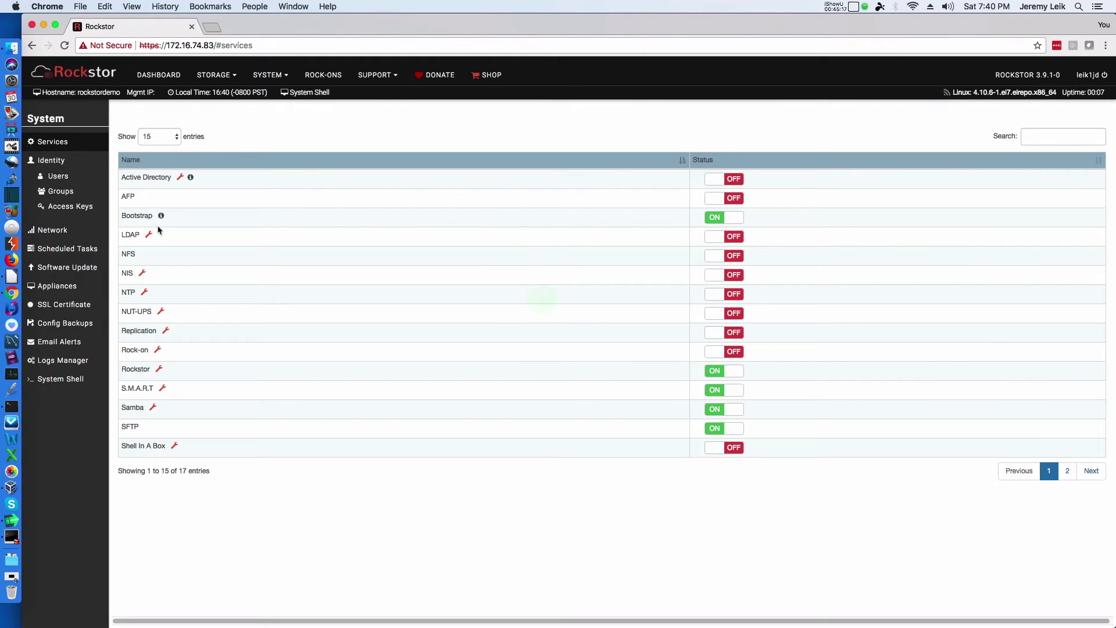
{"action": "left_click", "coordinate": [157, 350]}
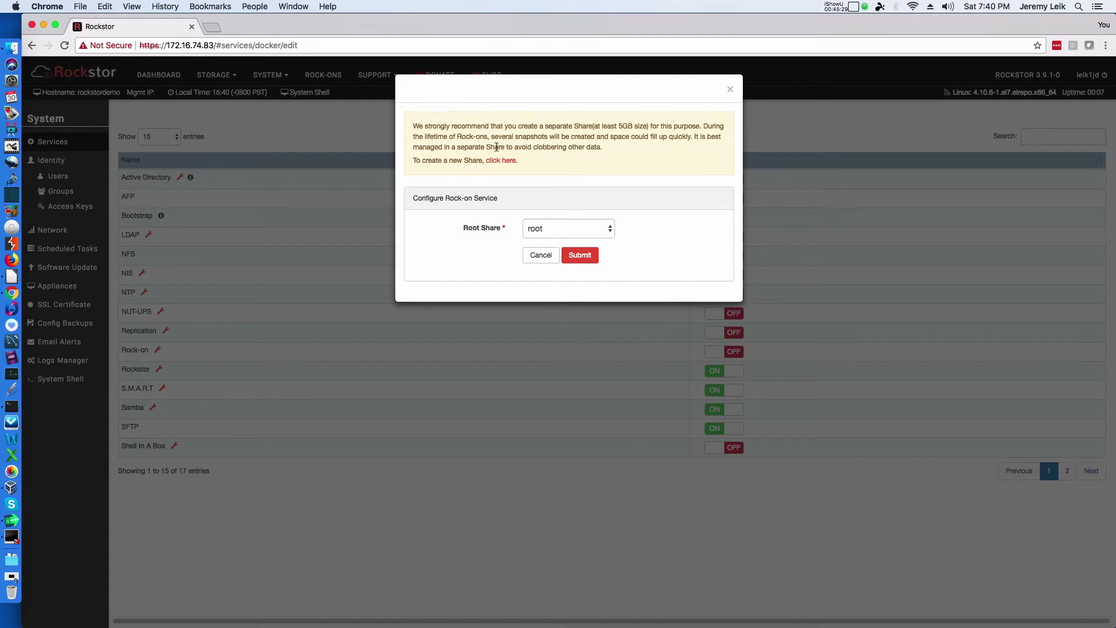
{"action": "left_click", "coordinate": [540, 255]}
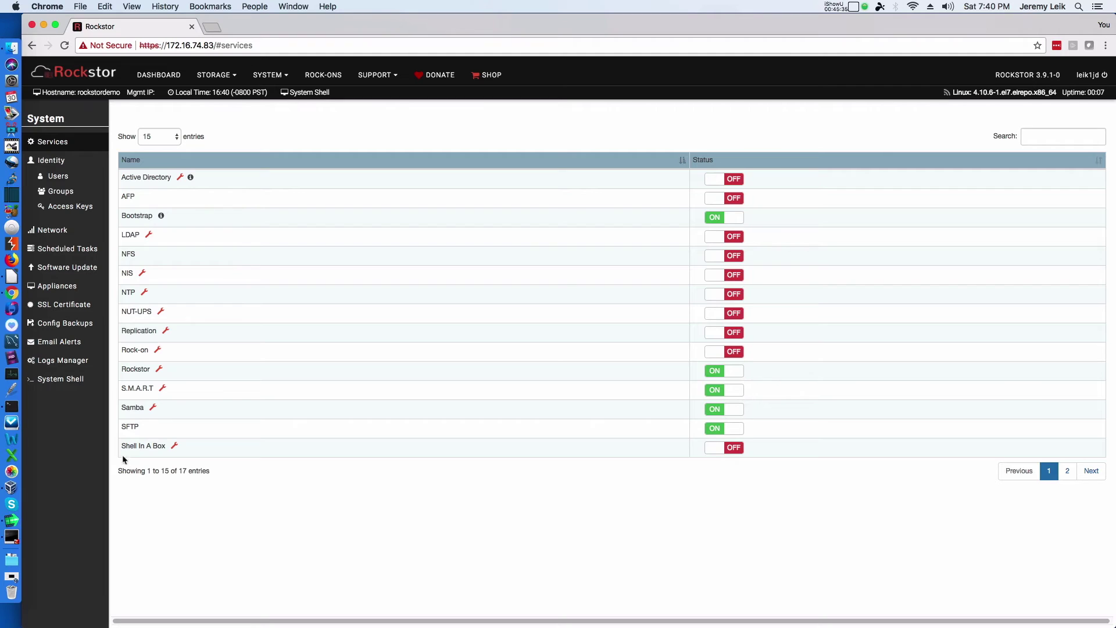
{"action": "left_click", "coordinate": [1090, 470]}
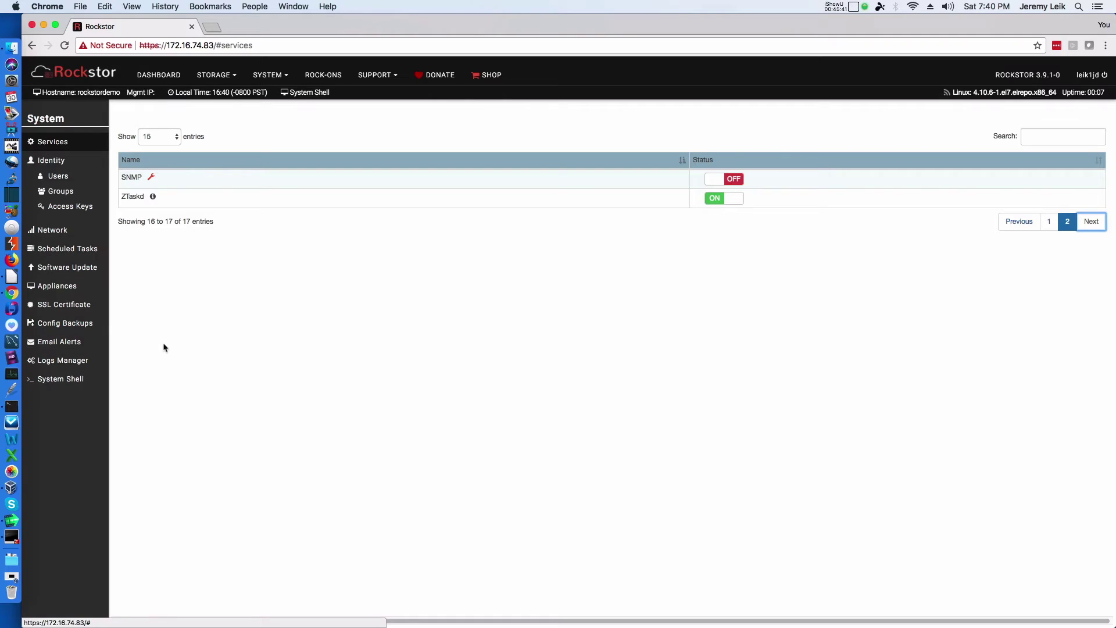
{"action": "left_click", "coordinate": [82, 267]}
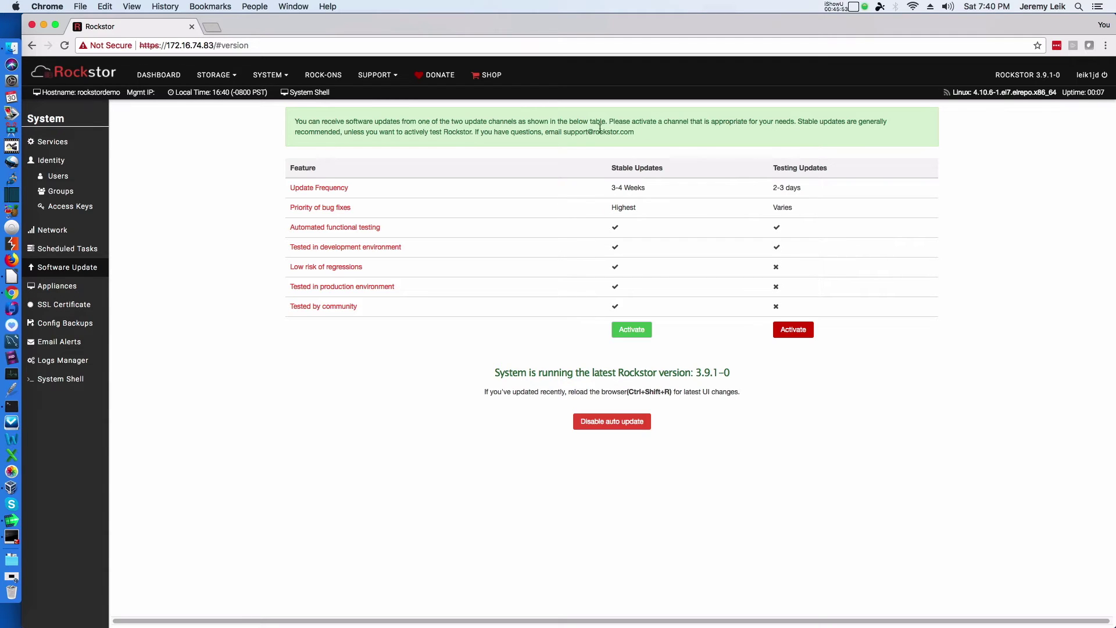
Step: Compare 1-year ($20.00) and EOL Stable Updates subscription prices in the shop, then close it
{"action": "left_click", "coordinate": [634, 330]}
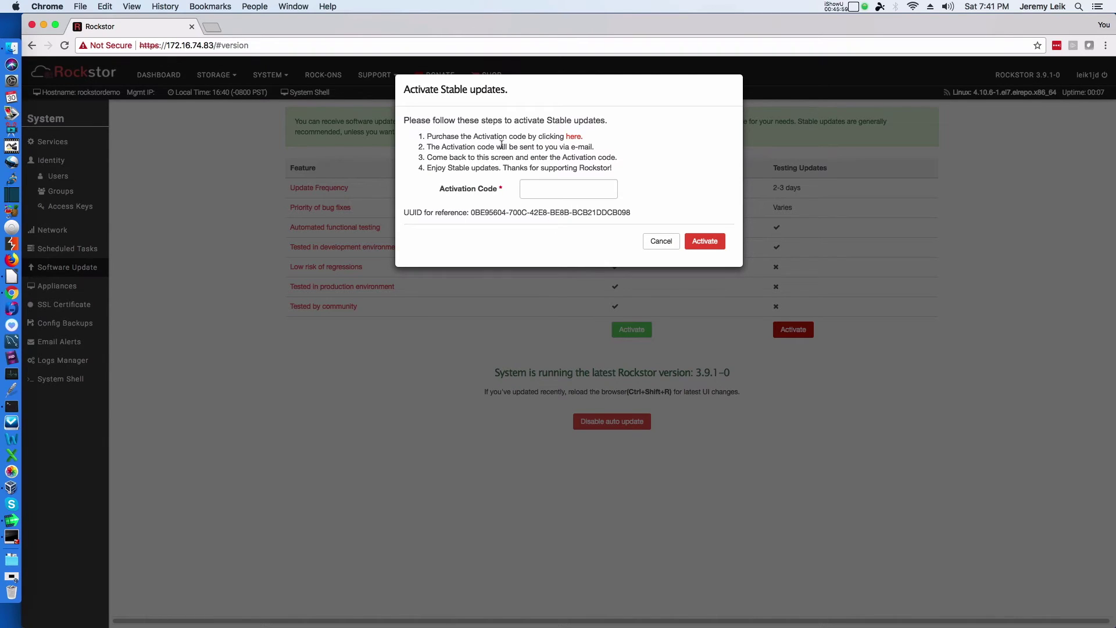
{"action": "left_click", "coordinate": [573, 137]}
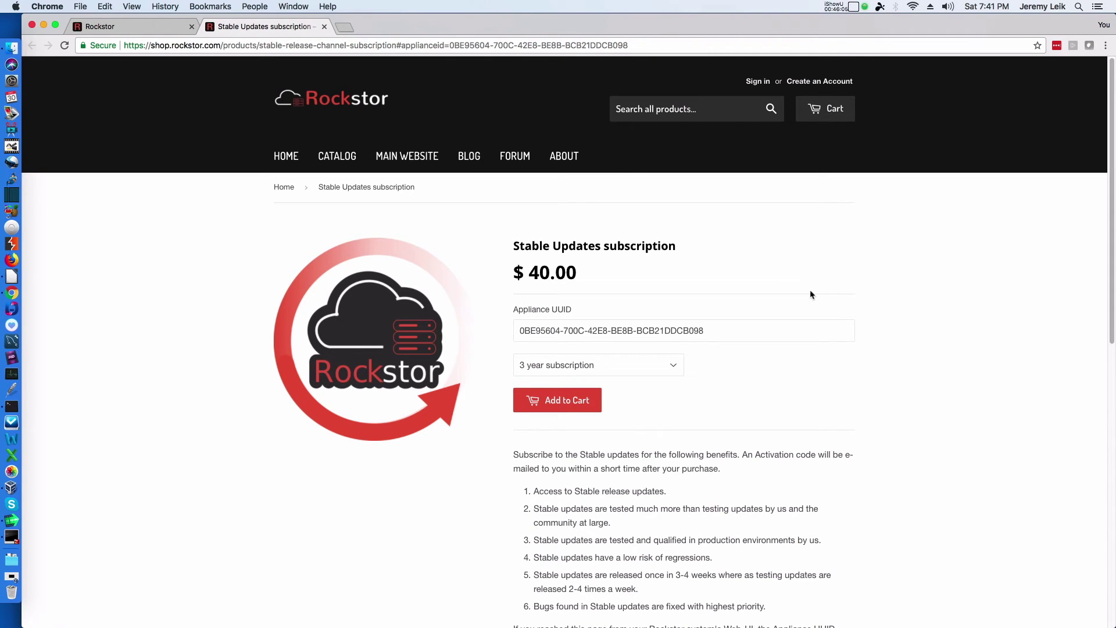
{"action": "left_click", "coordinate": [663, 365]}
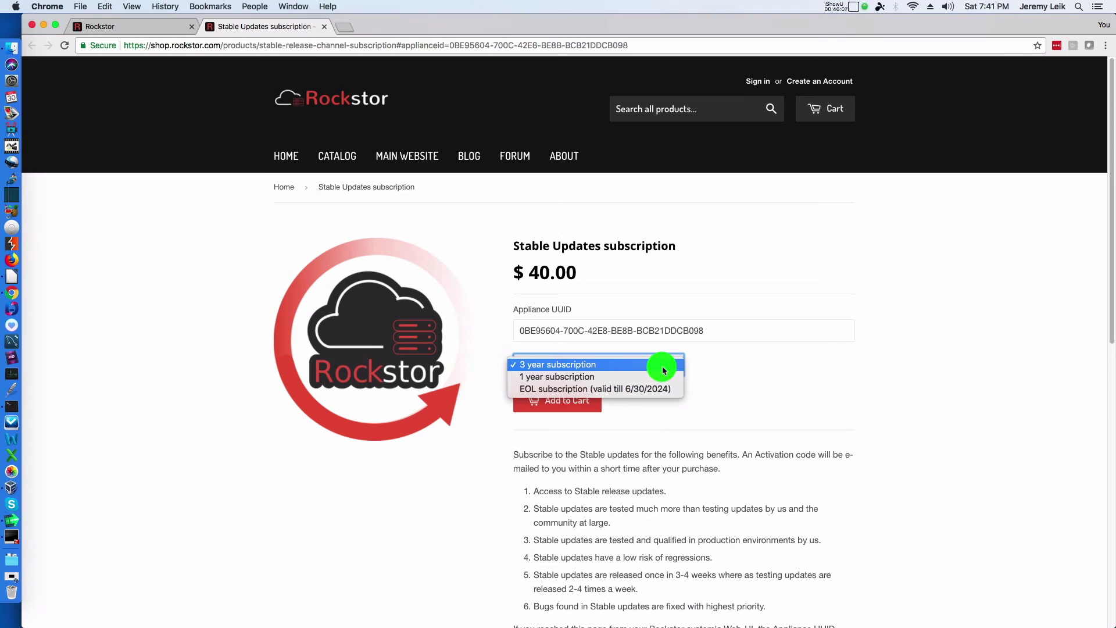
{"action": "left_click", "coordinate": [665, 378]}
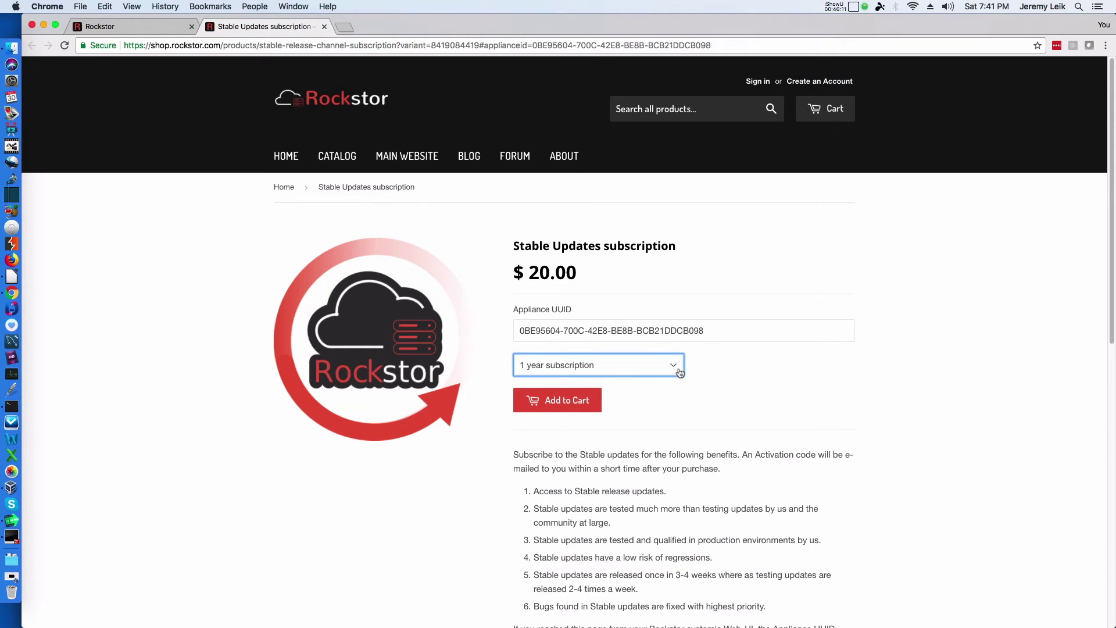
{"action": "left_click", "coordinate": [679, 372]}
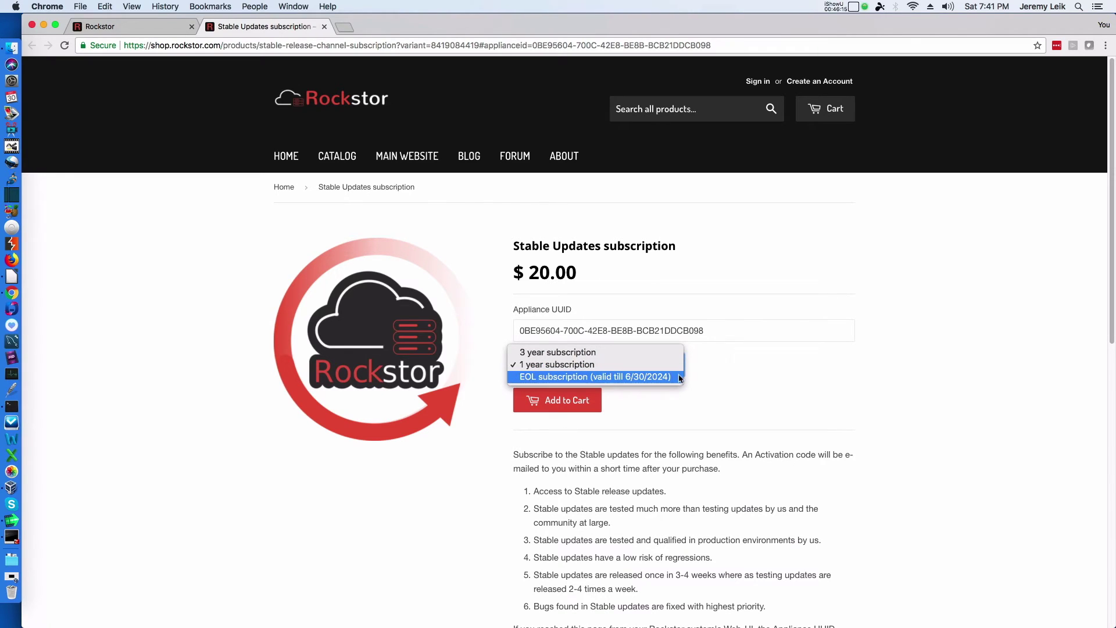
{"action": "left_click", "coordinate": [677, 381]}
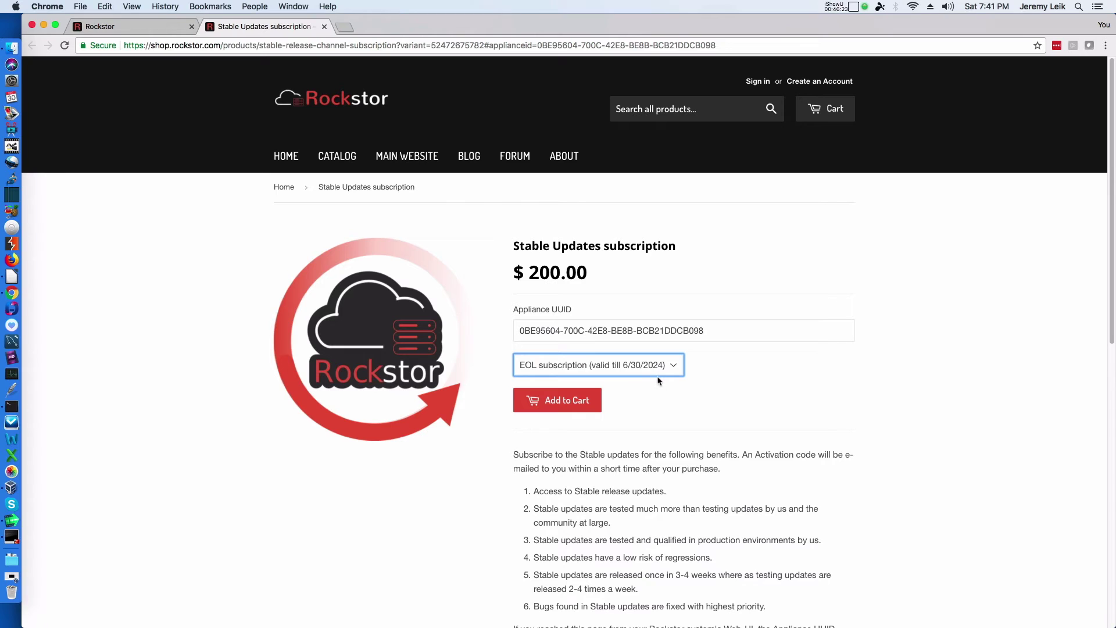
{"action": "scroll", "coordinate": [822, 353], "scroll_direction": "down", "scroll_amount": 3}
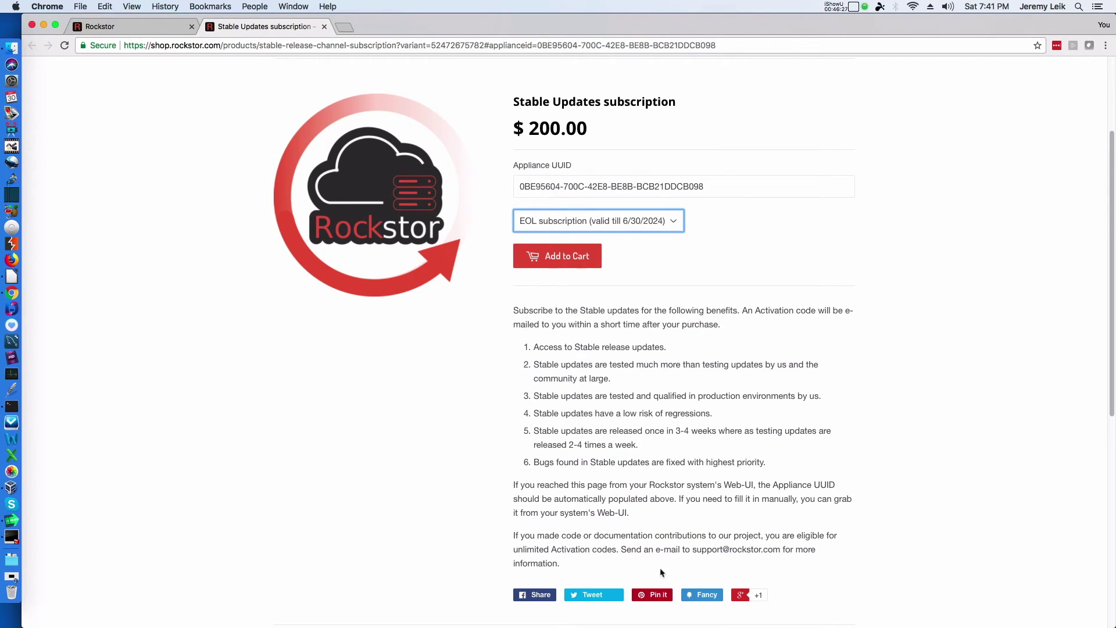
{"action": "scroll", "coordinate": [730, 224], "scroll_direction": "up", "scroll_amount": 2}
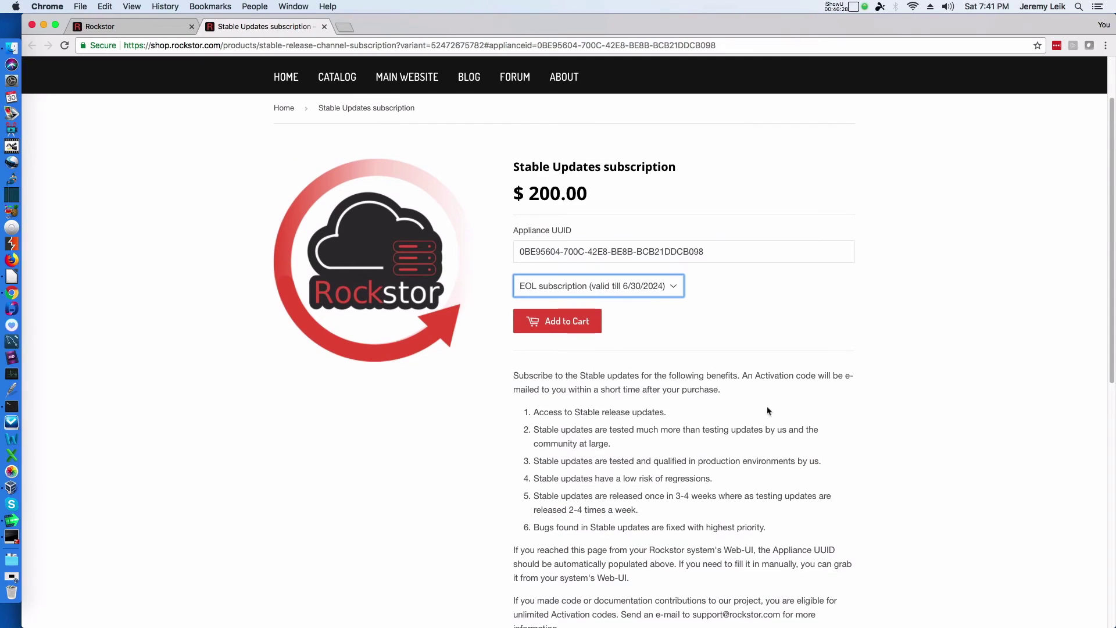
{"action": "left_click", "coordinate": [676, 289]}
{"action": "left_click", "coordinate": [668, 273]}
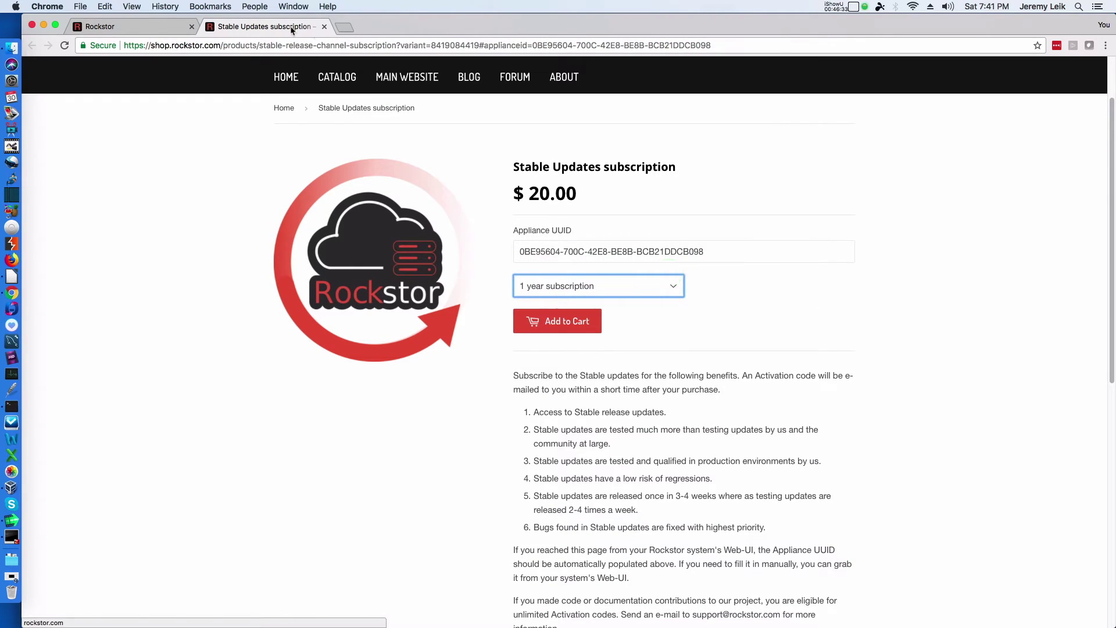
{"action": "left_click", "coordinate": [325, 28]}
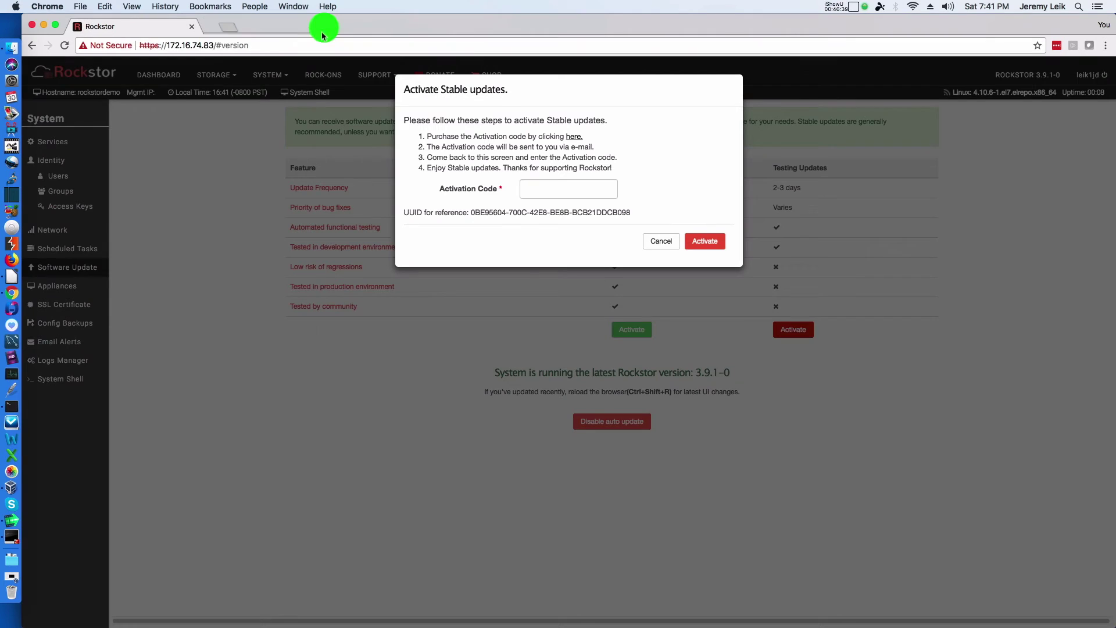
Step: Dismiss the Stable updates prompt and activate the Testing updates channel instead
{"action": "left_click", "coordinate": [661, 242]}
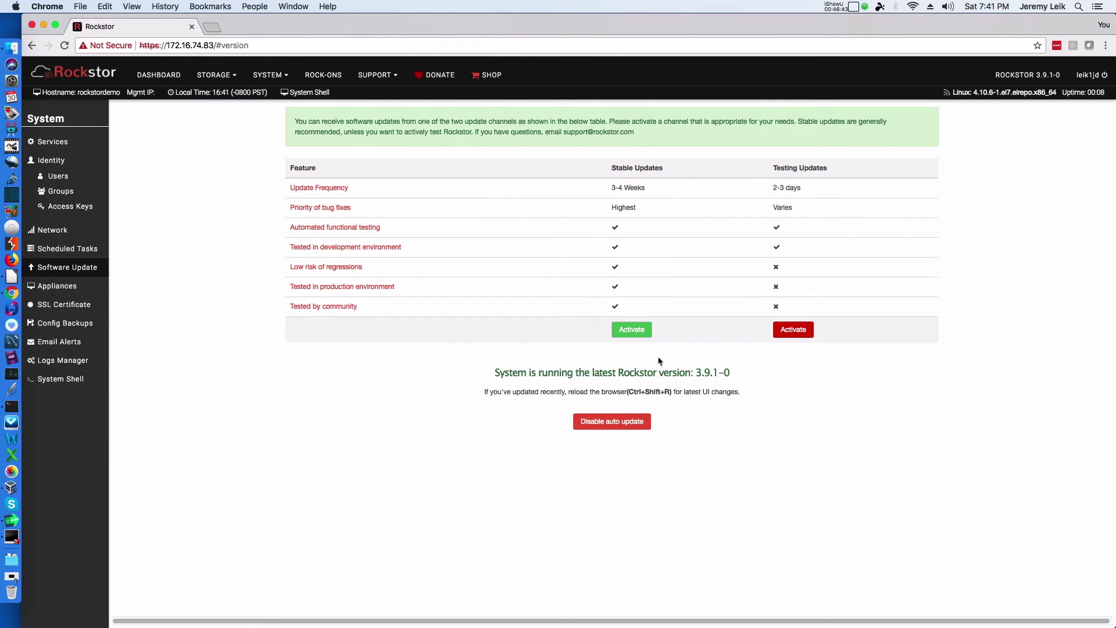
{"action": "left_click", "coordinate": [631, 329]}
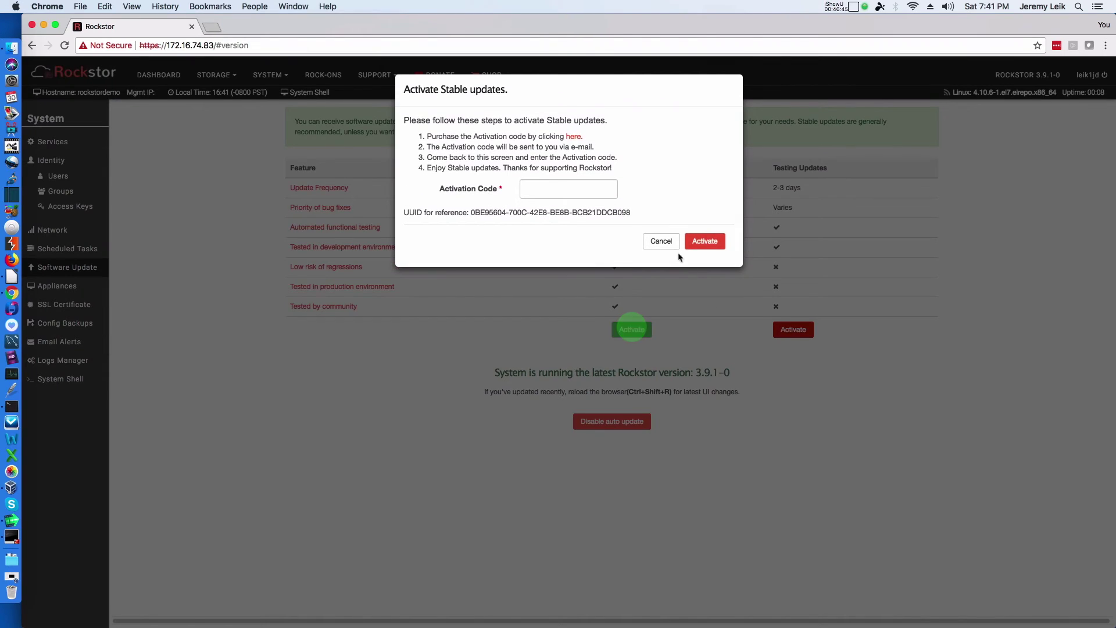
{"action": "left_click", "coordinate": [662, 241]}
{"action": "left_click", "coordinate": [790, 330]}
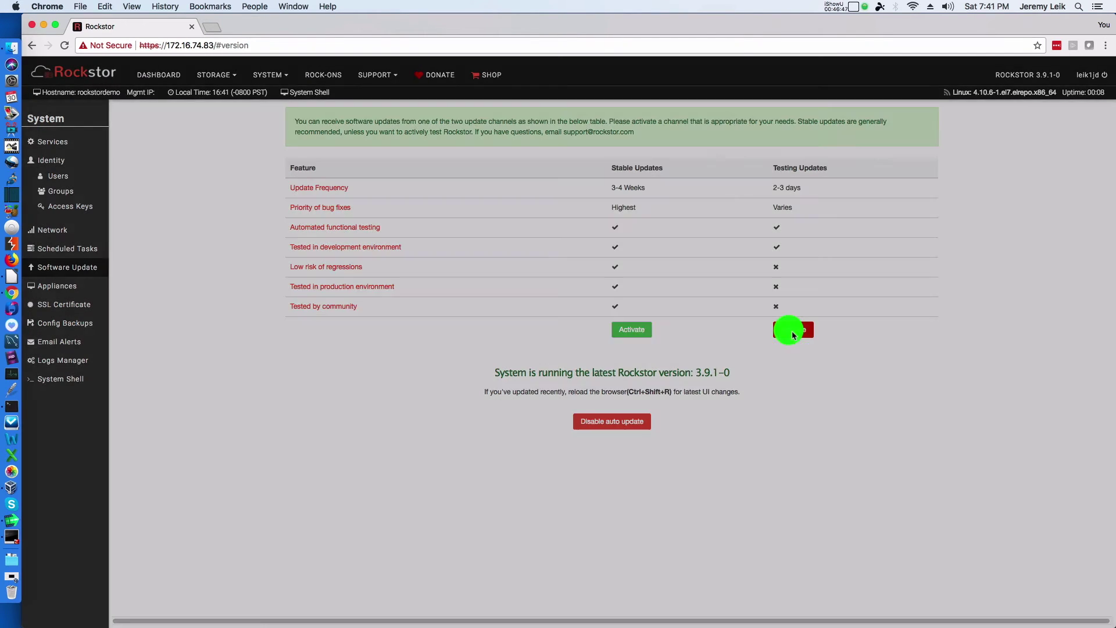
{"action": "left_click", "coordinate": [699, 230]}
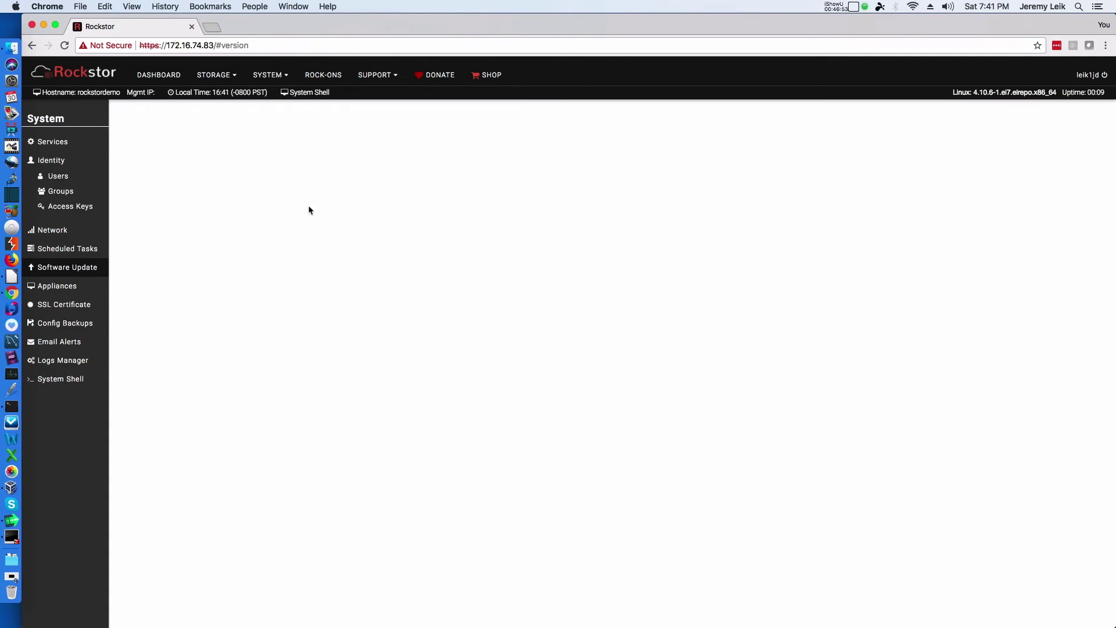
Step: Open Scheduled Tasks, reload the page, and check the newly available version update
{"action": "left_click", "coordinate": [55, 257]}
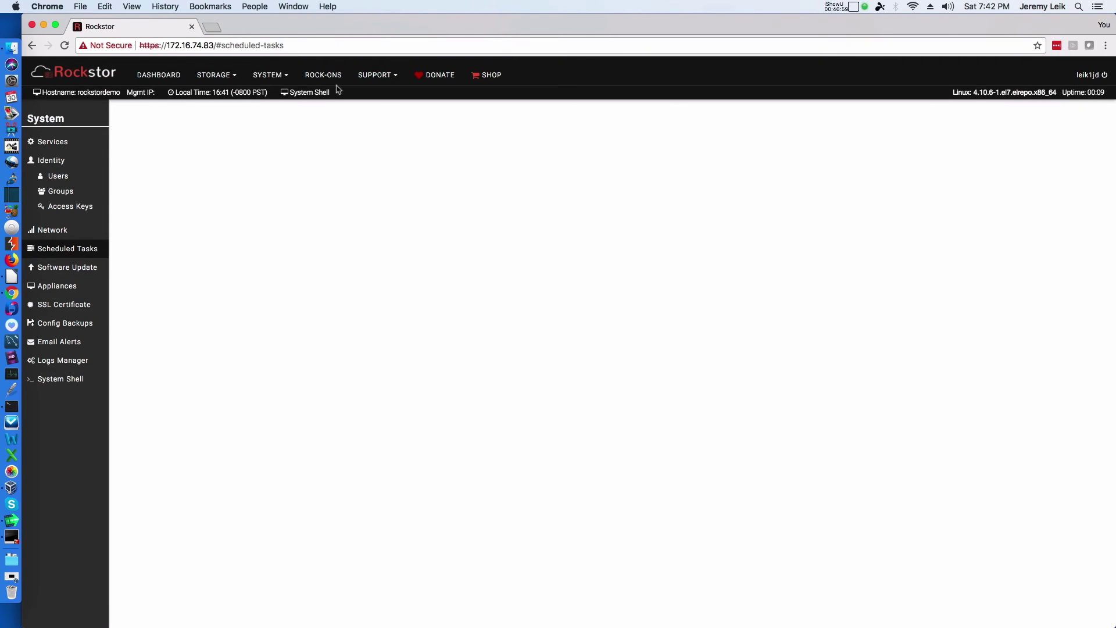
{"action": "left_click", "coordinate": [65, 45]}
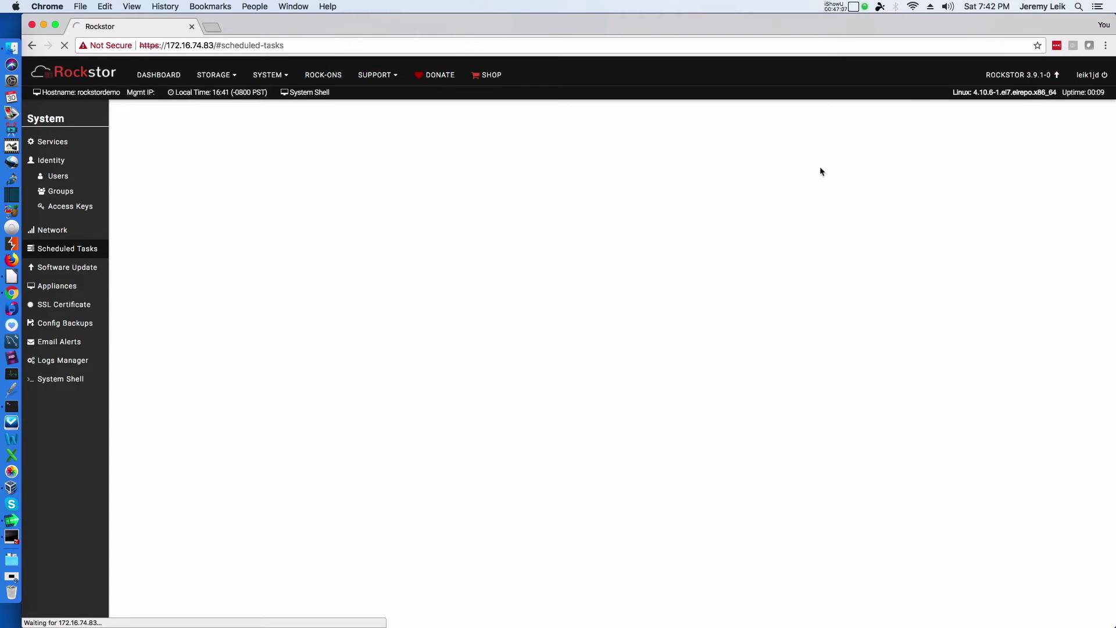
{"action": "left_click", "coordinate": [1058, 75]}
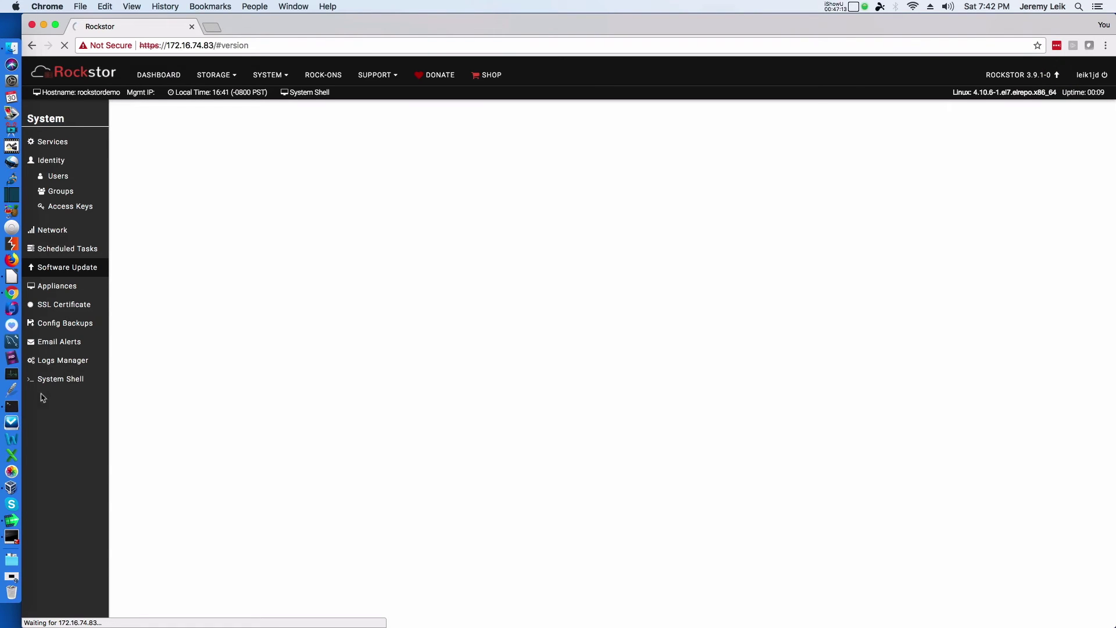
{"action": "key", "text": "super+bracketleft"}
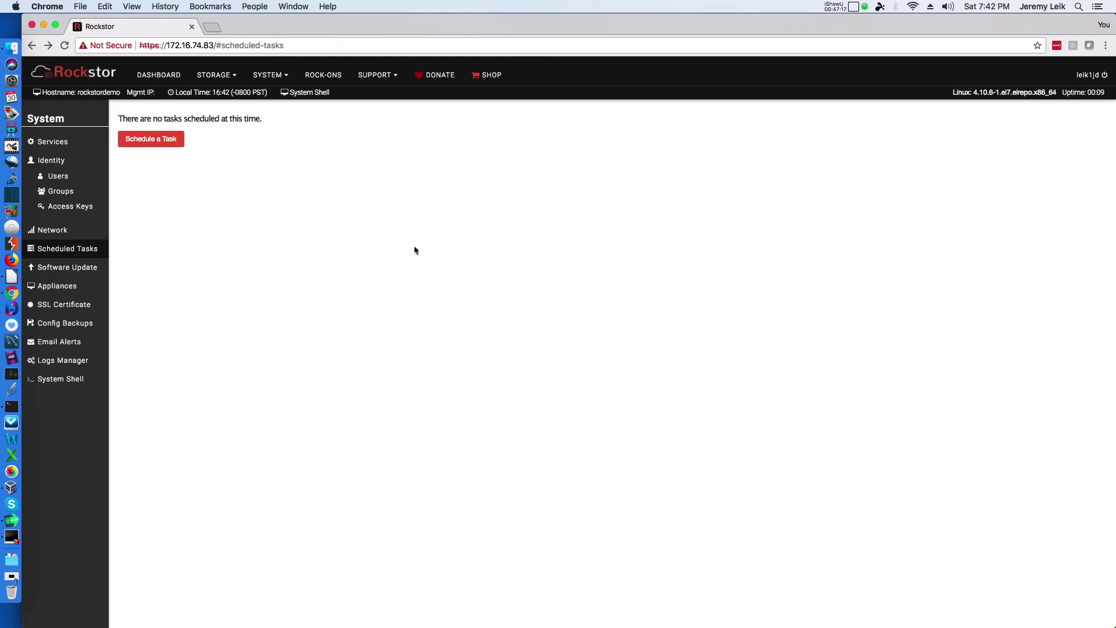
Step: Return to the Software Update page showing Testing updates active and 3.9.1-16 available
{"action": "left_click", "coordinate": [82, 269]}
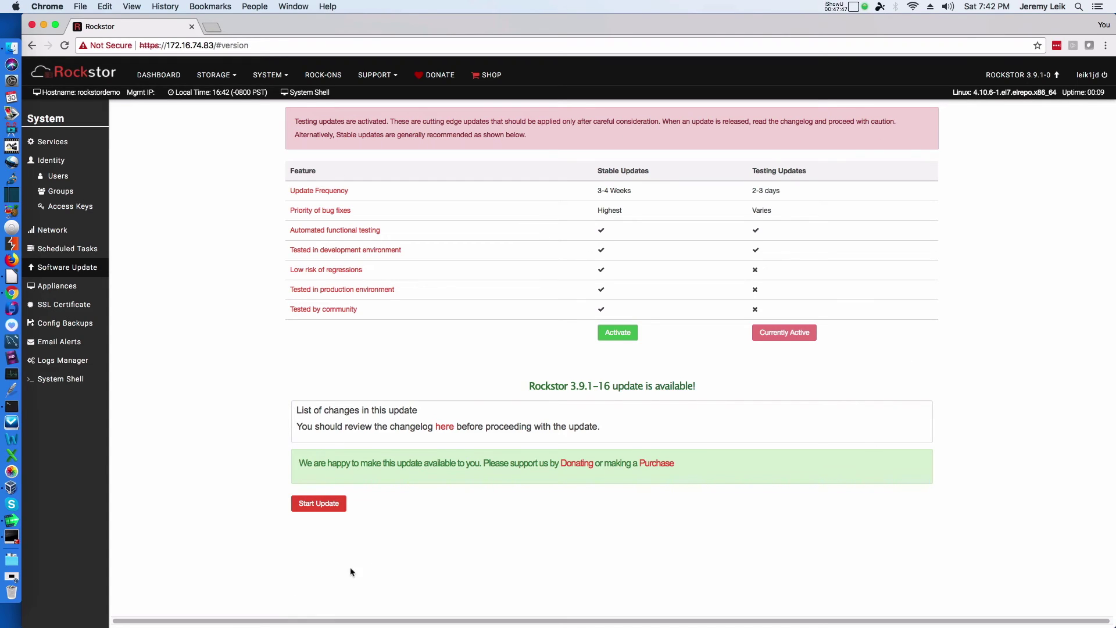
Step: Start installing the 3.9.1-16 testing update
{"action": "left_click", "coordinate": [312, 505]}
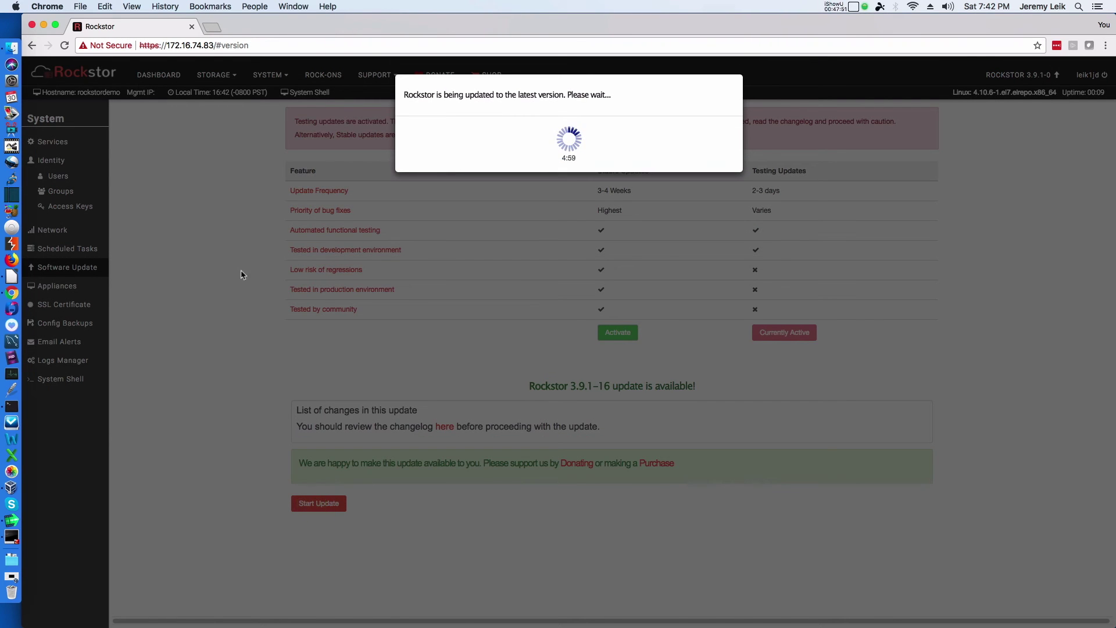